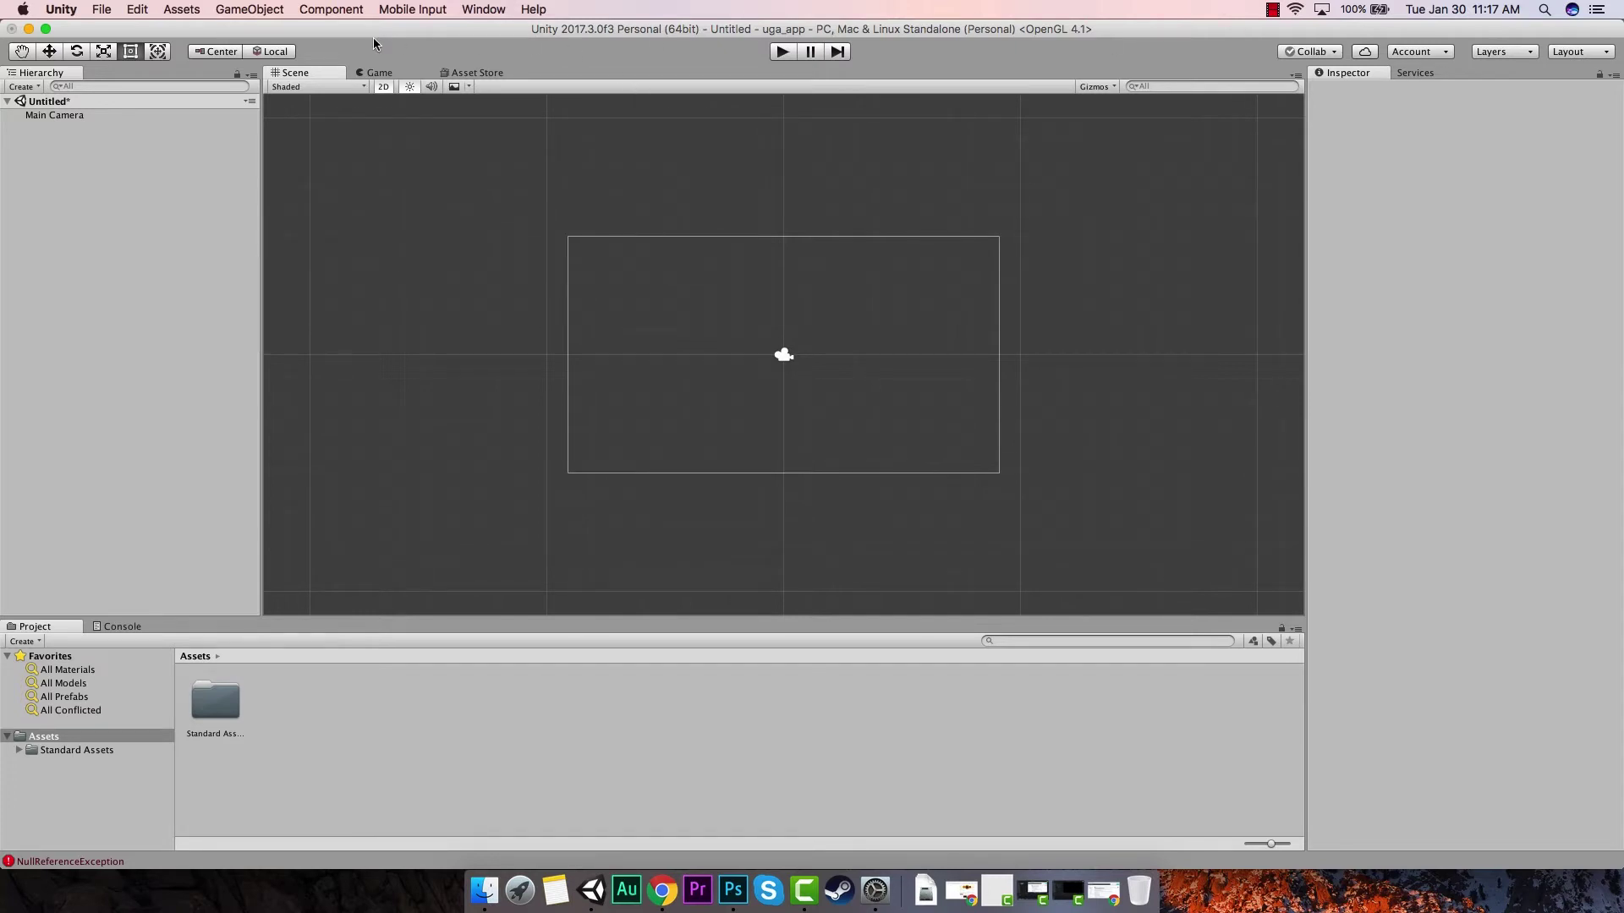
Step: Start a new project and name it Rad_Hello_World
left_click(102, 10)
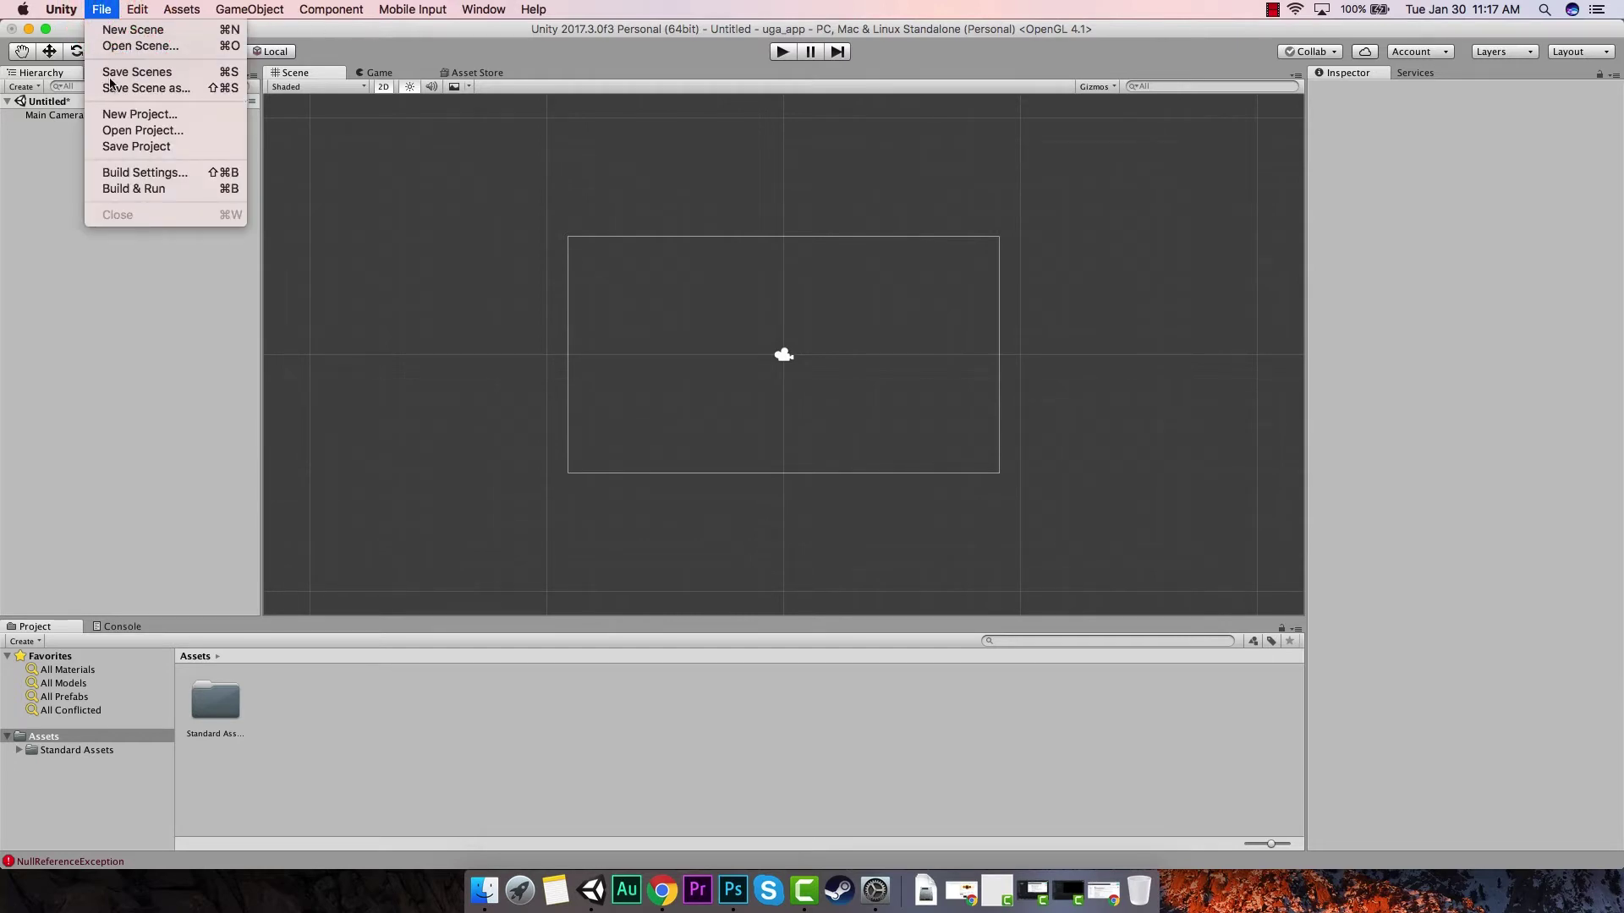
left_click(122, 115)
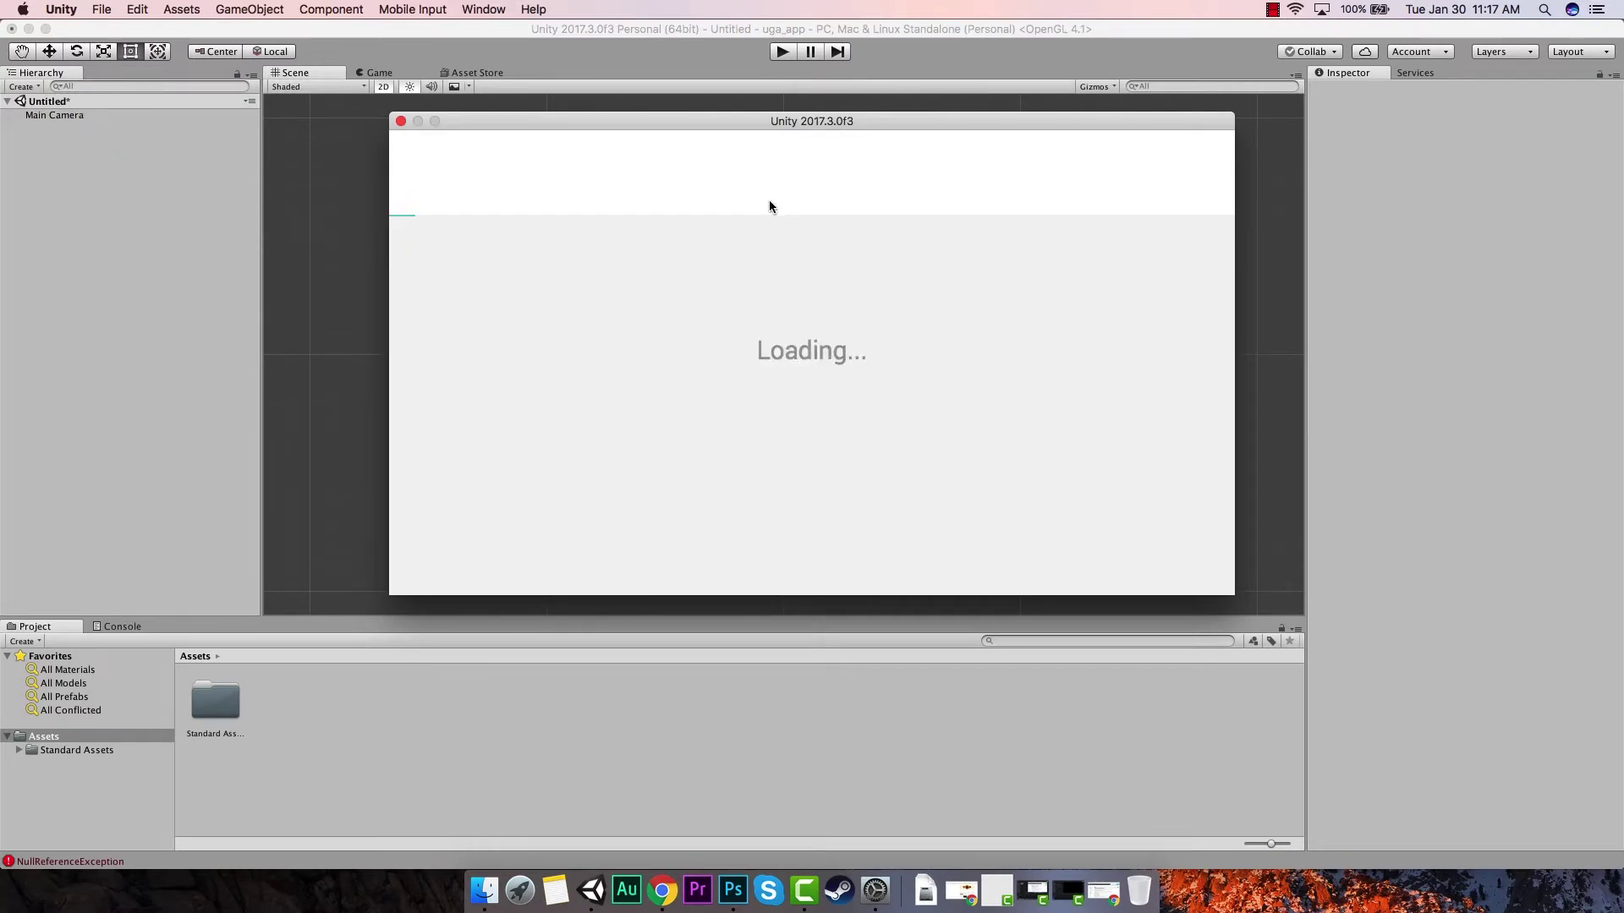
left_click_drag(673, 305, 496, 301)
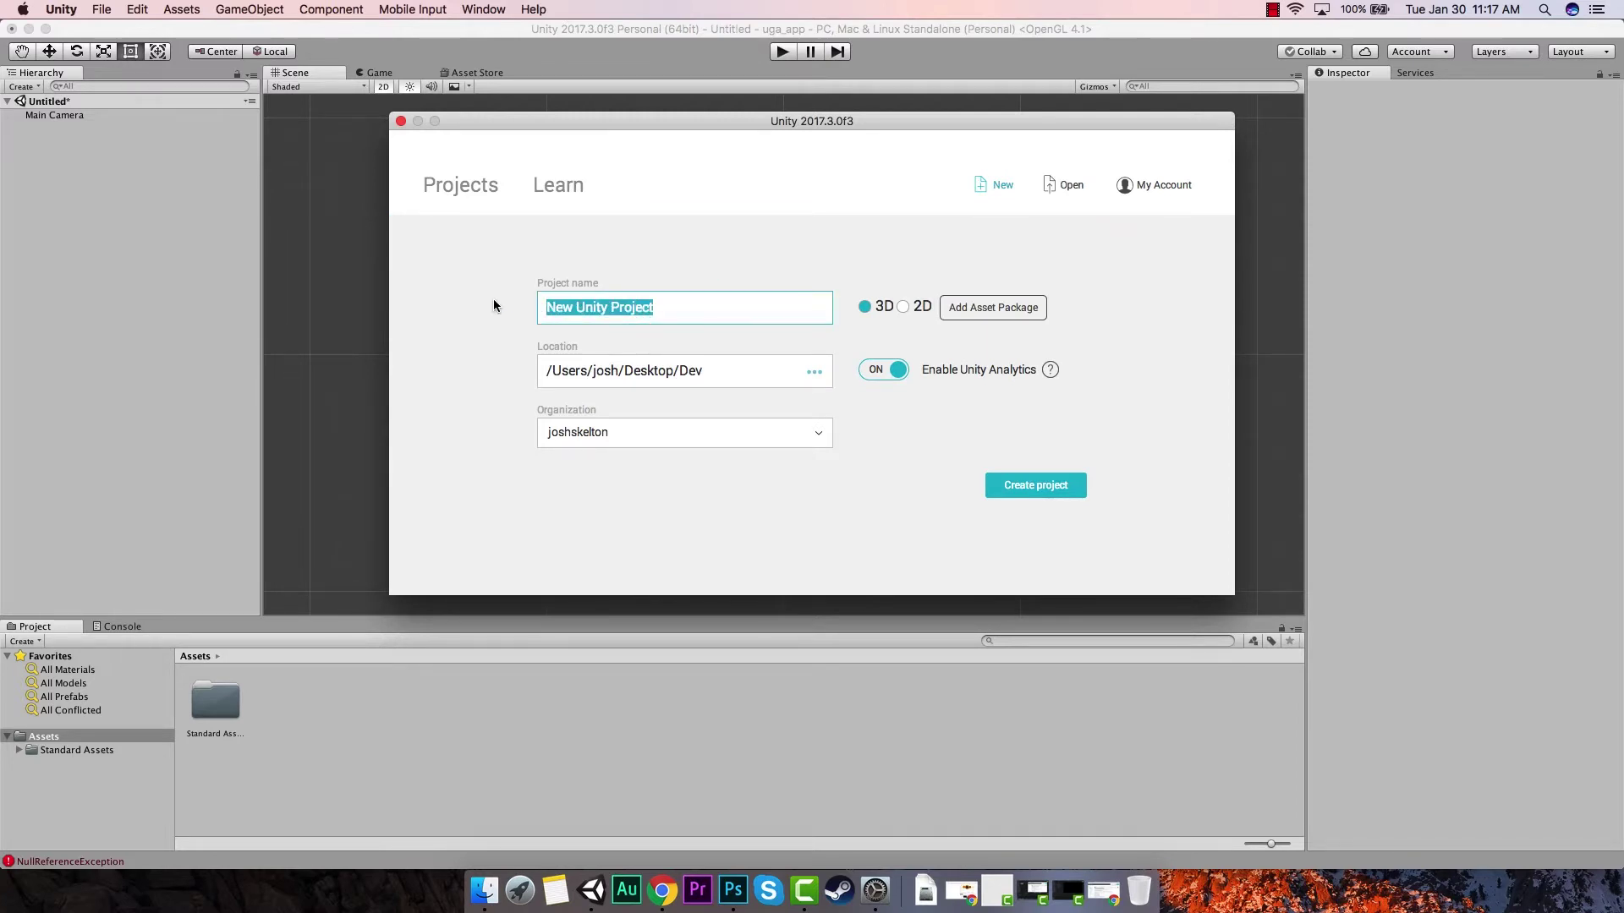
type("Rad_")
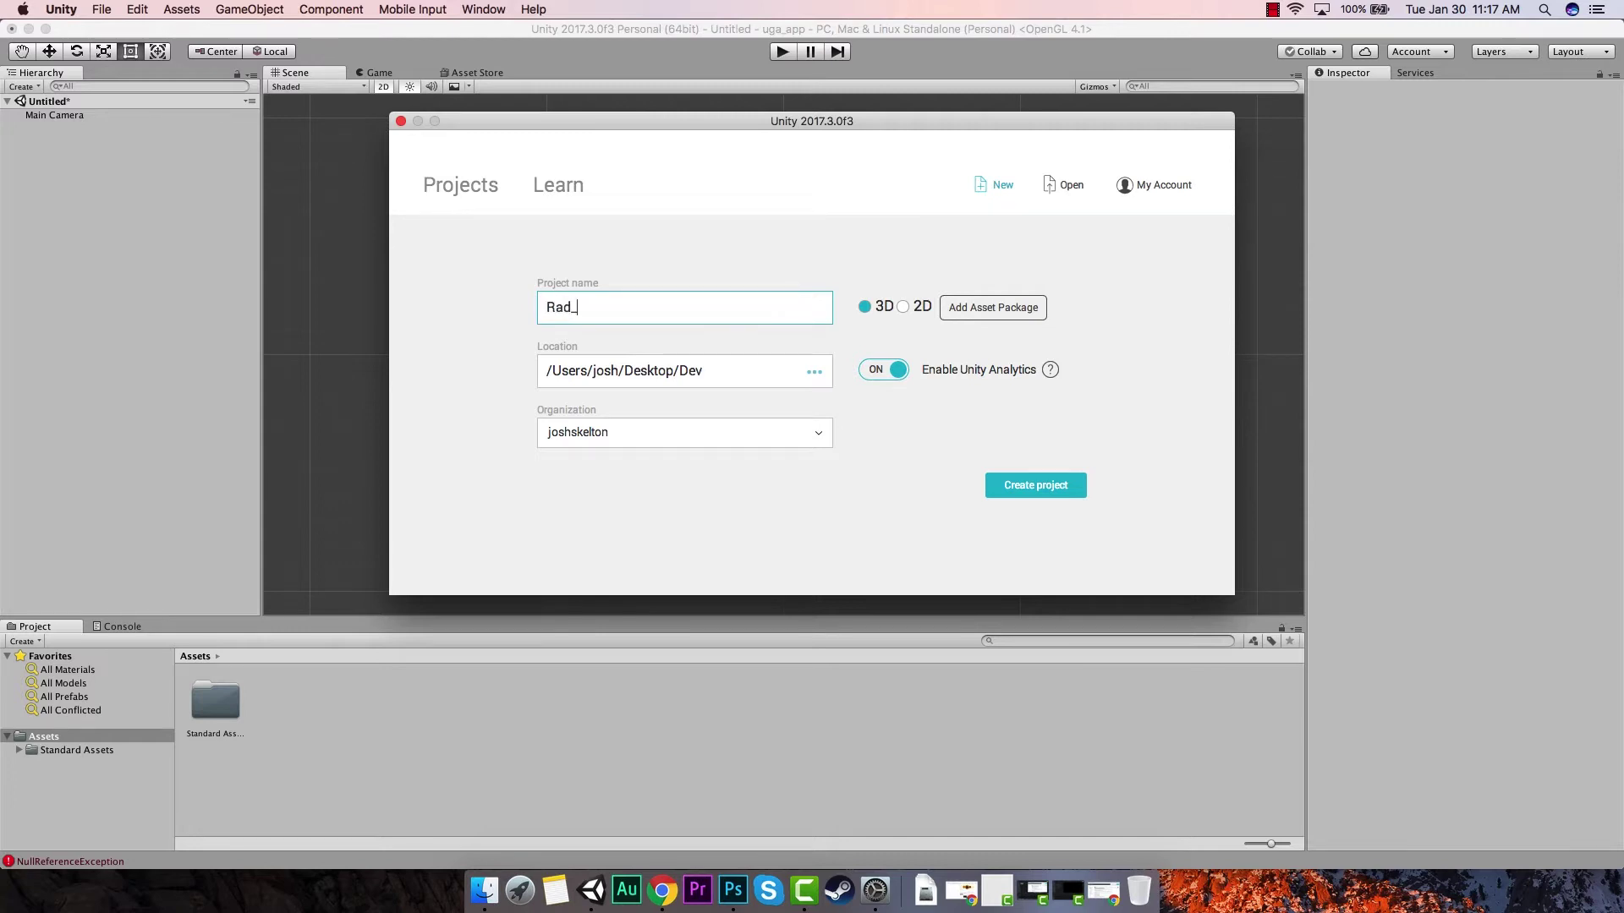
type("hello_World")
key("Left")
key("Left")
key("Left")
key("Left")
key("Left")
key("BackSpace")
type("H")
Step: Create the project as 2D with Unity Analytics off, discarding the old scene's changes, and close the Dock preferences window
left_click(904, 307)
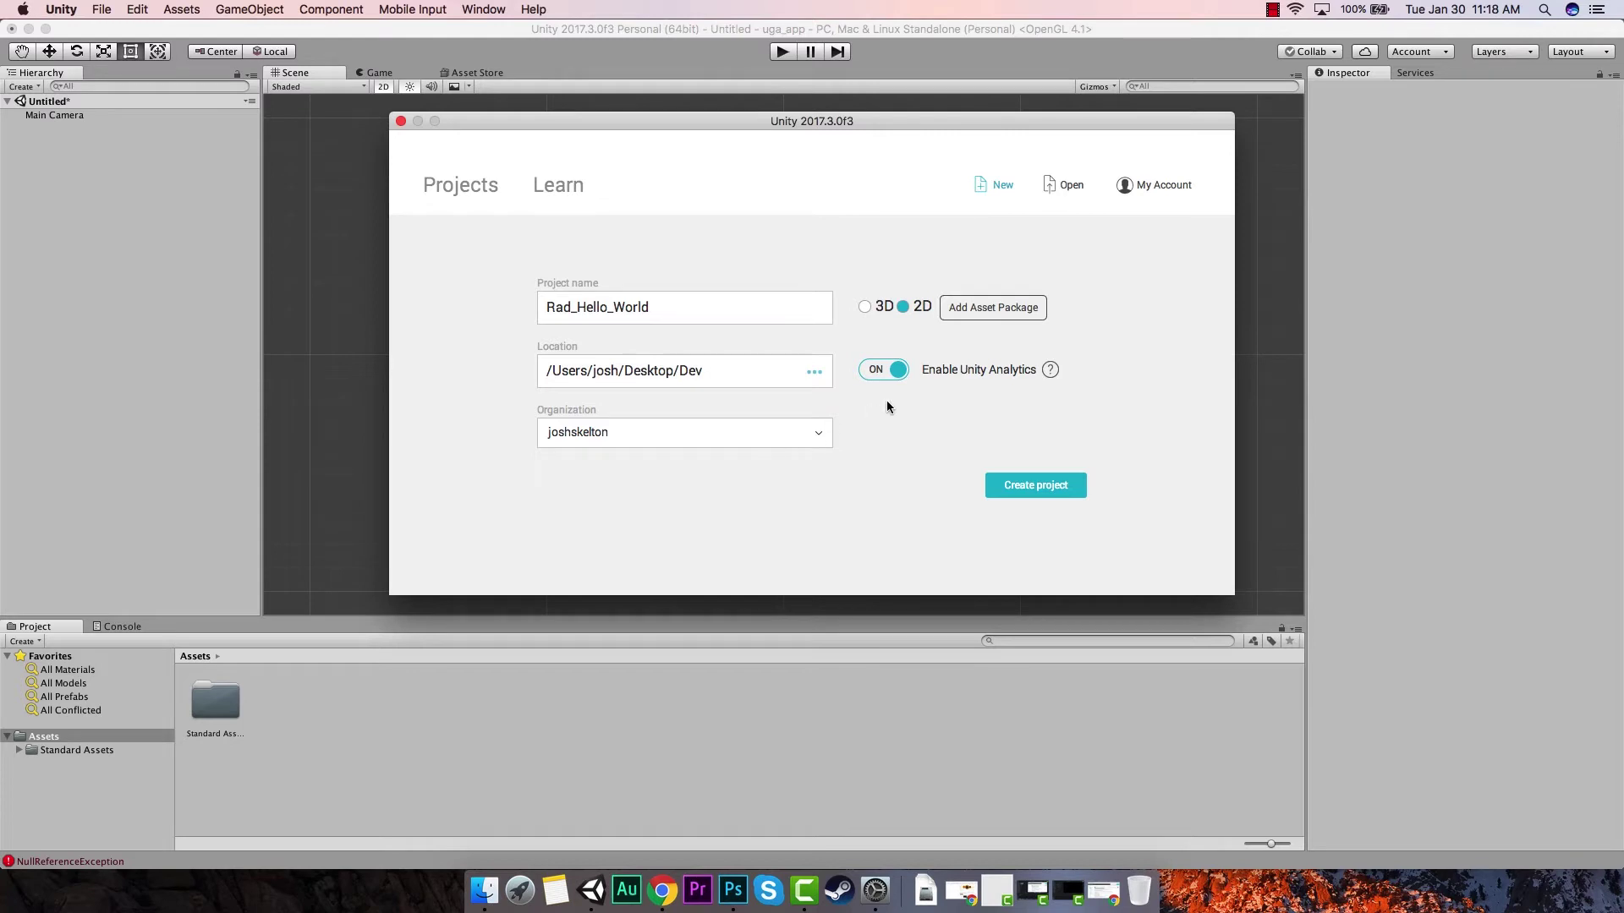
left_click(895, 372)
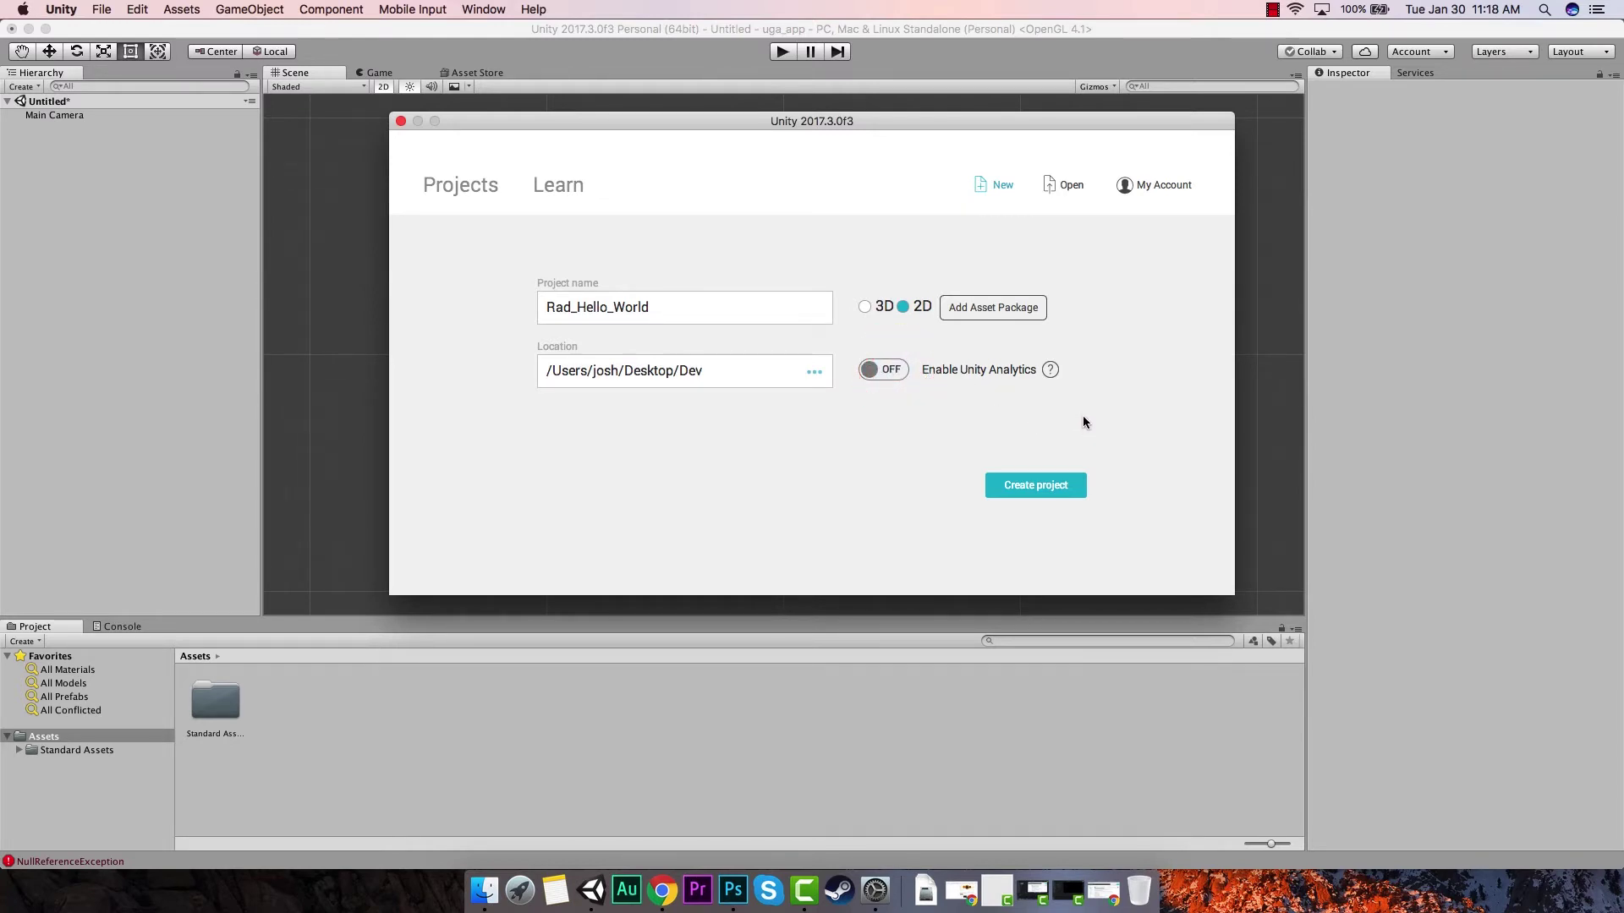
left_click(1049, 488)
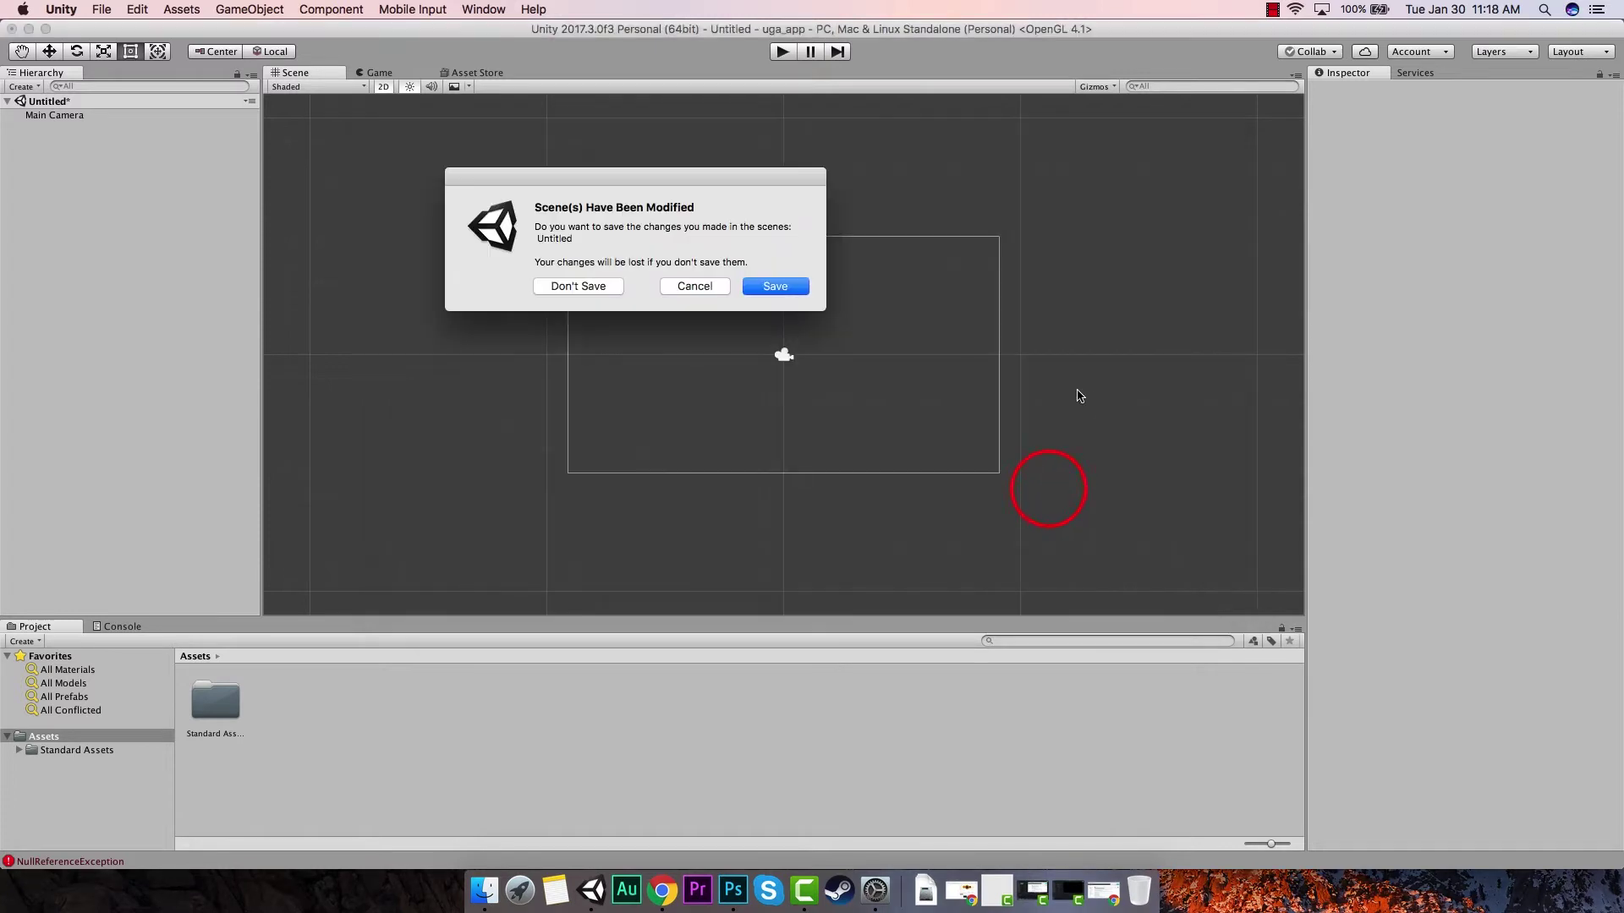
left_click(597, 288)
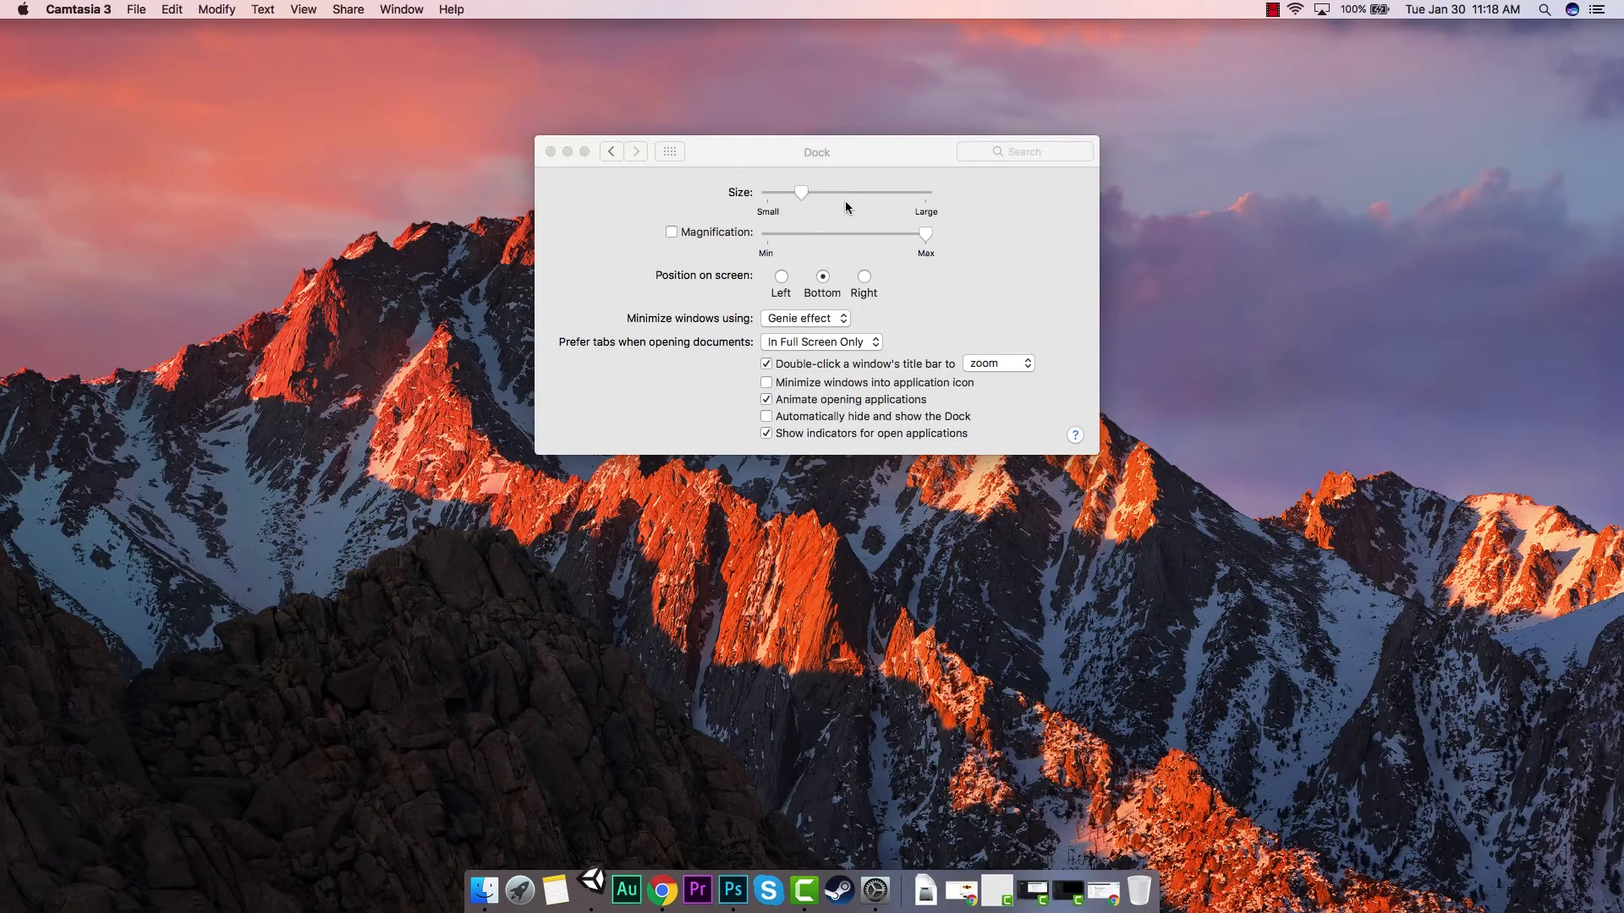
left_click(551, 152)
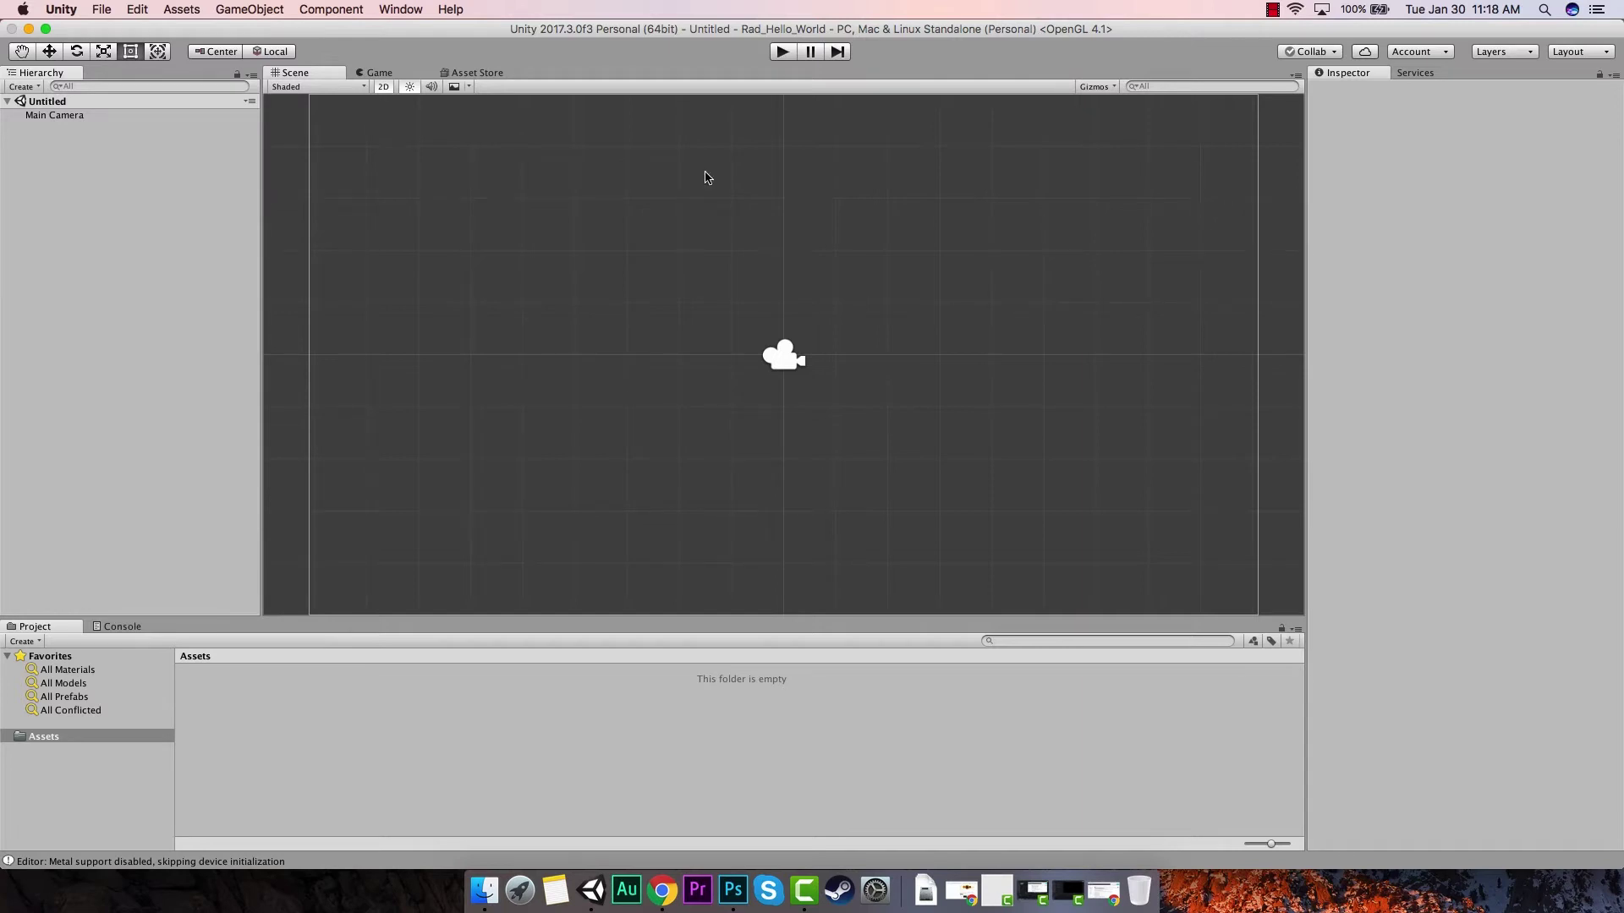
Step: Examine the Main Camera's properties and the project's Assets folder
left_click(64, 119)
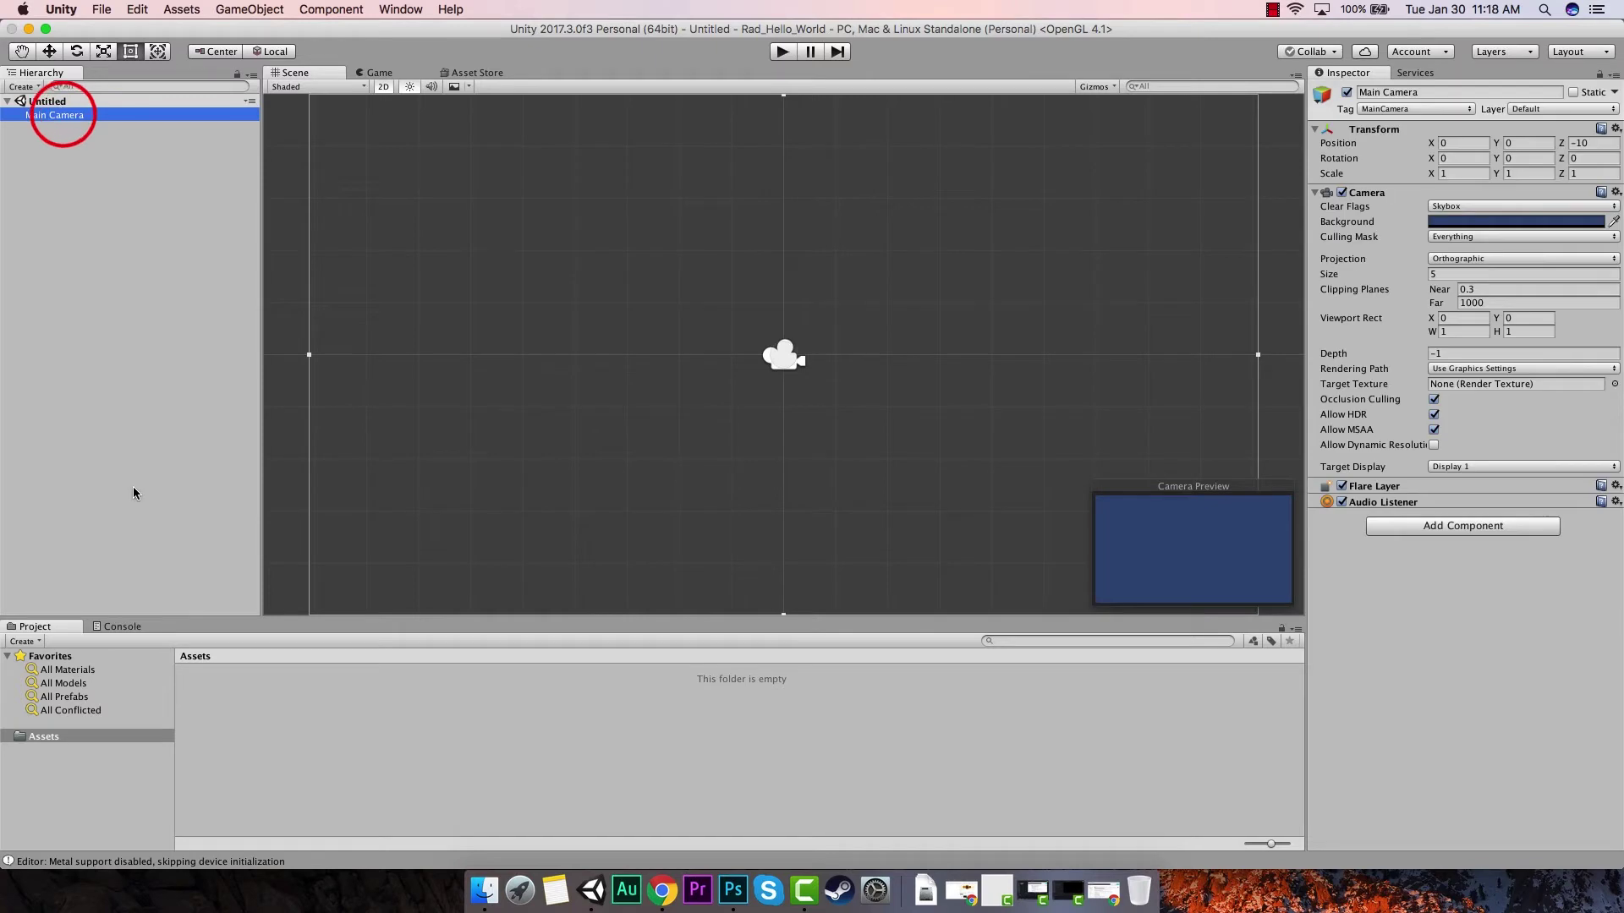
left_click(40, 736)
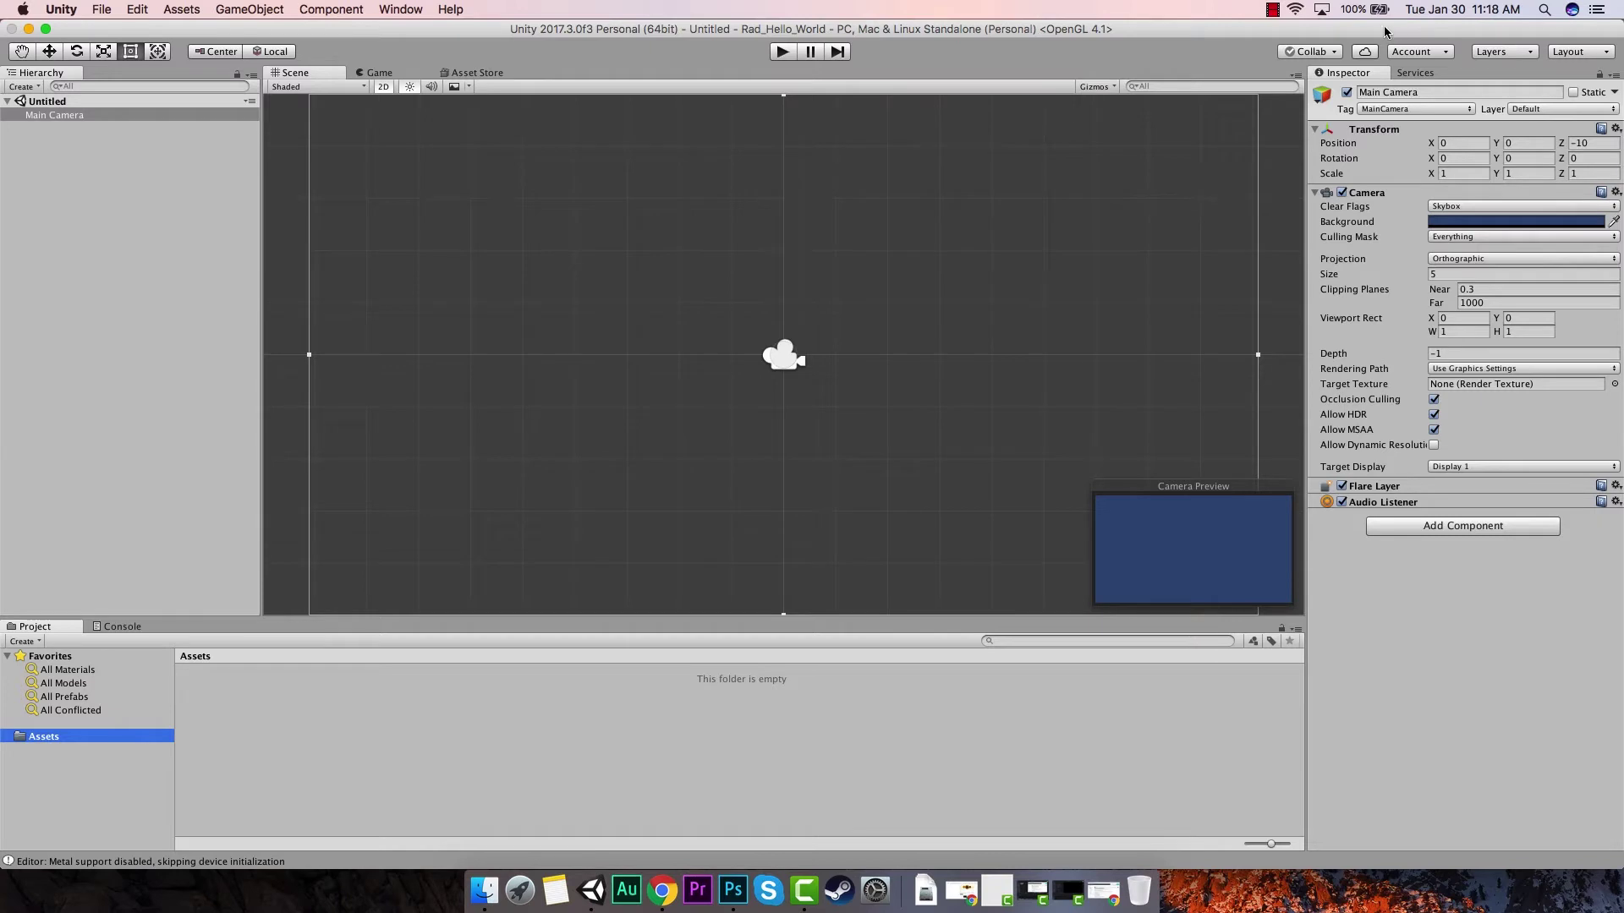
Step: Try the 2 by 3 editor layout and look over its Hierarchy, Project and Inspector areas
left_click(1606, 54)
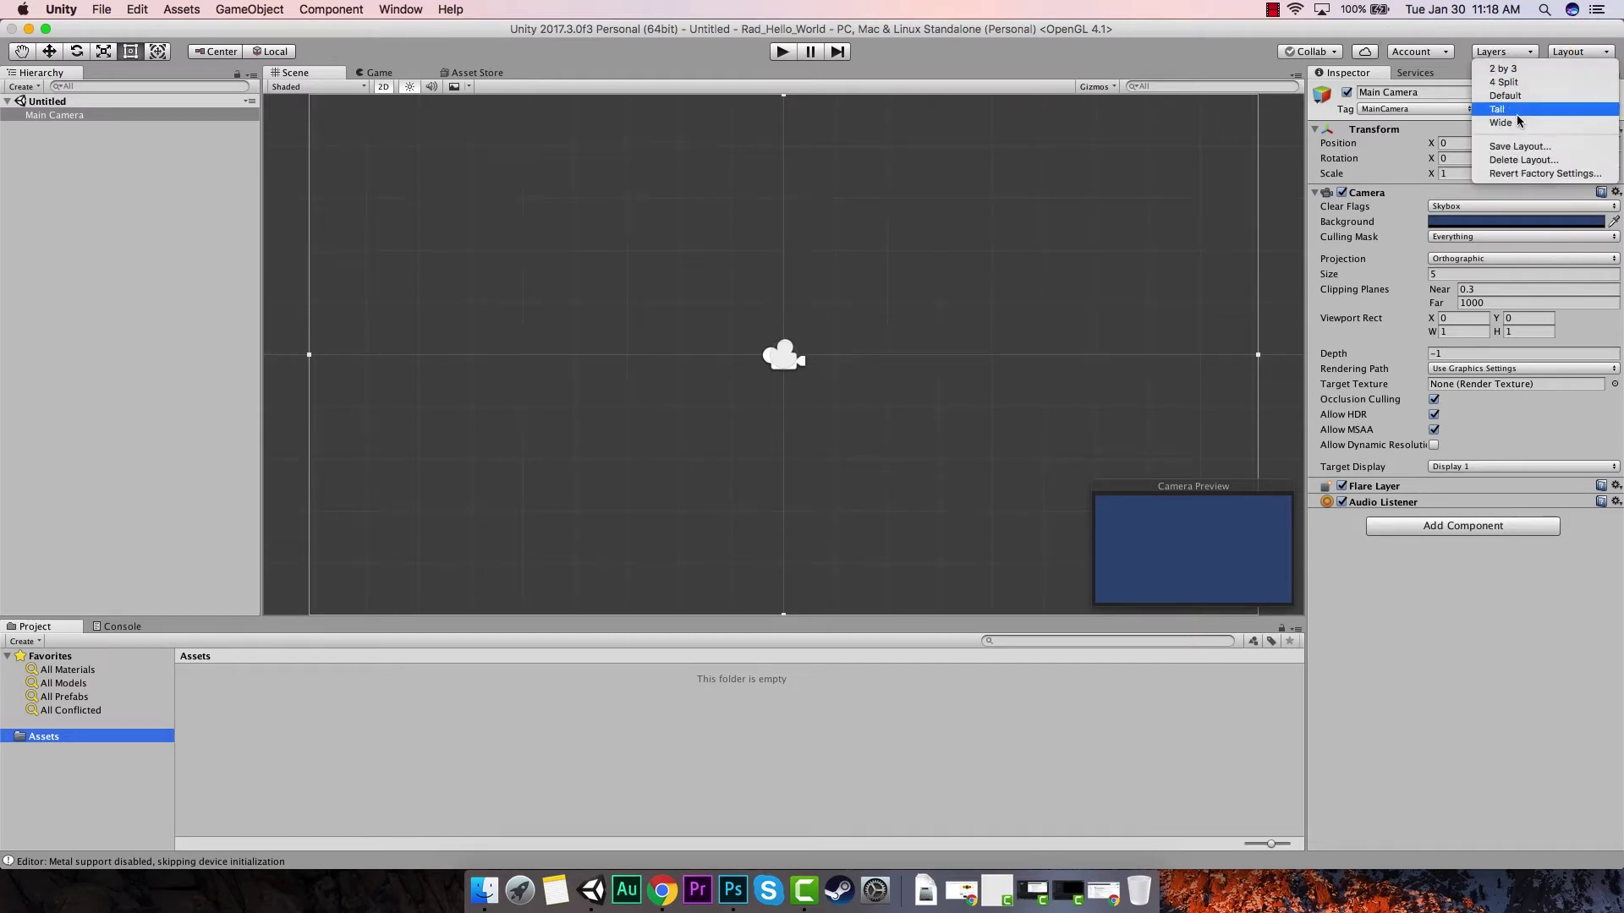
left_click(1527, 68)
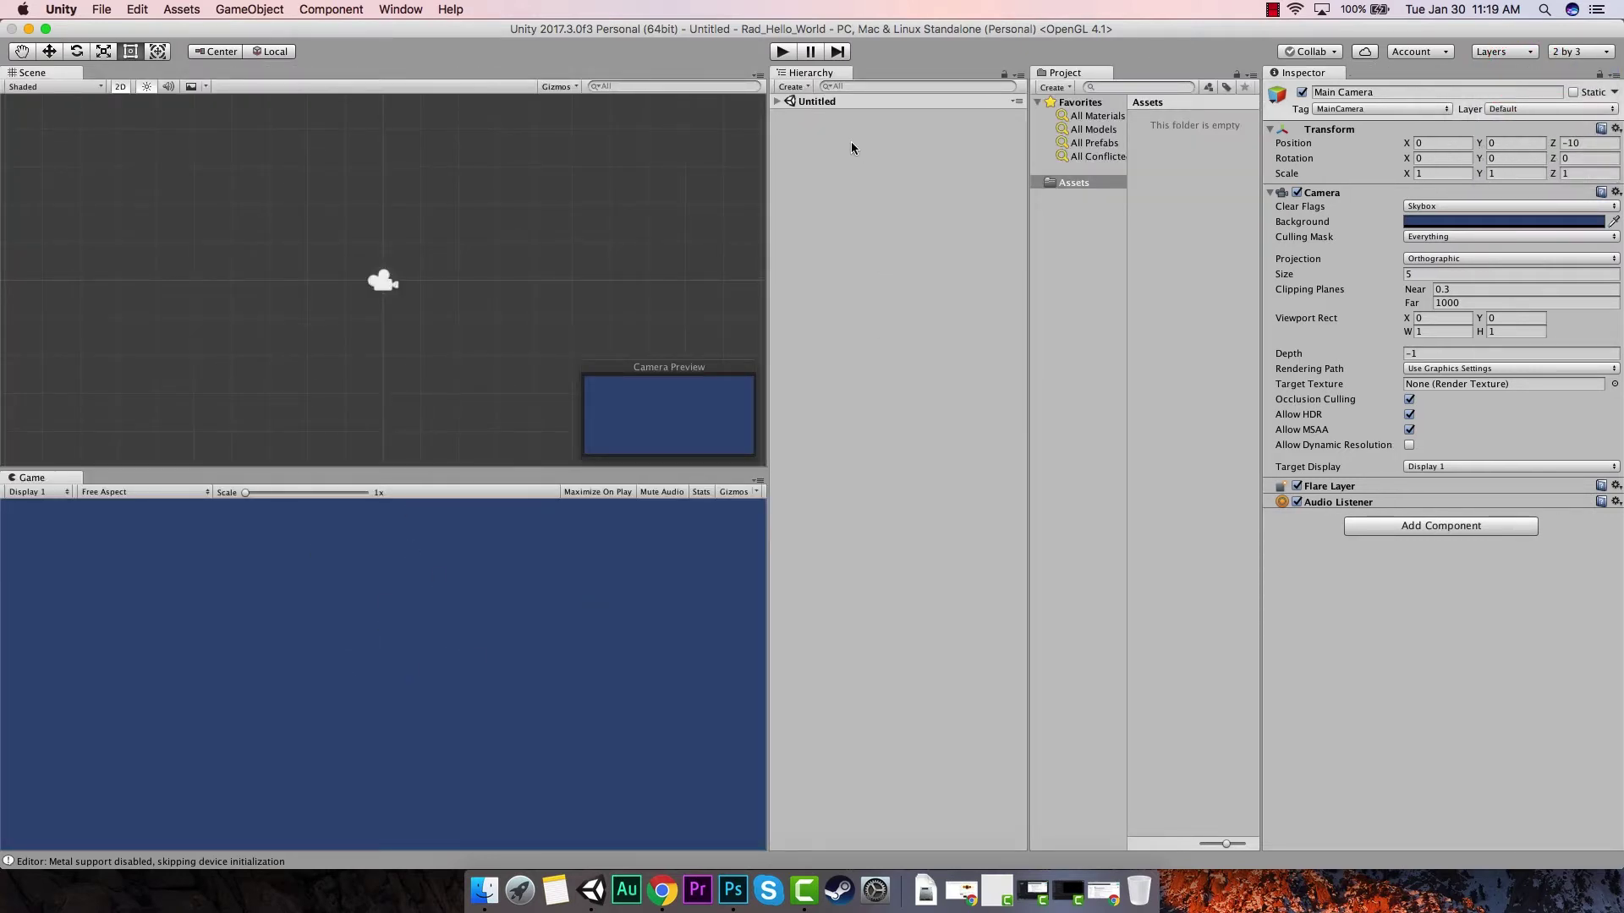
left_click(852, 295)
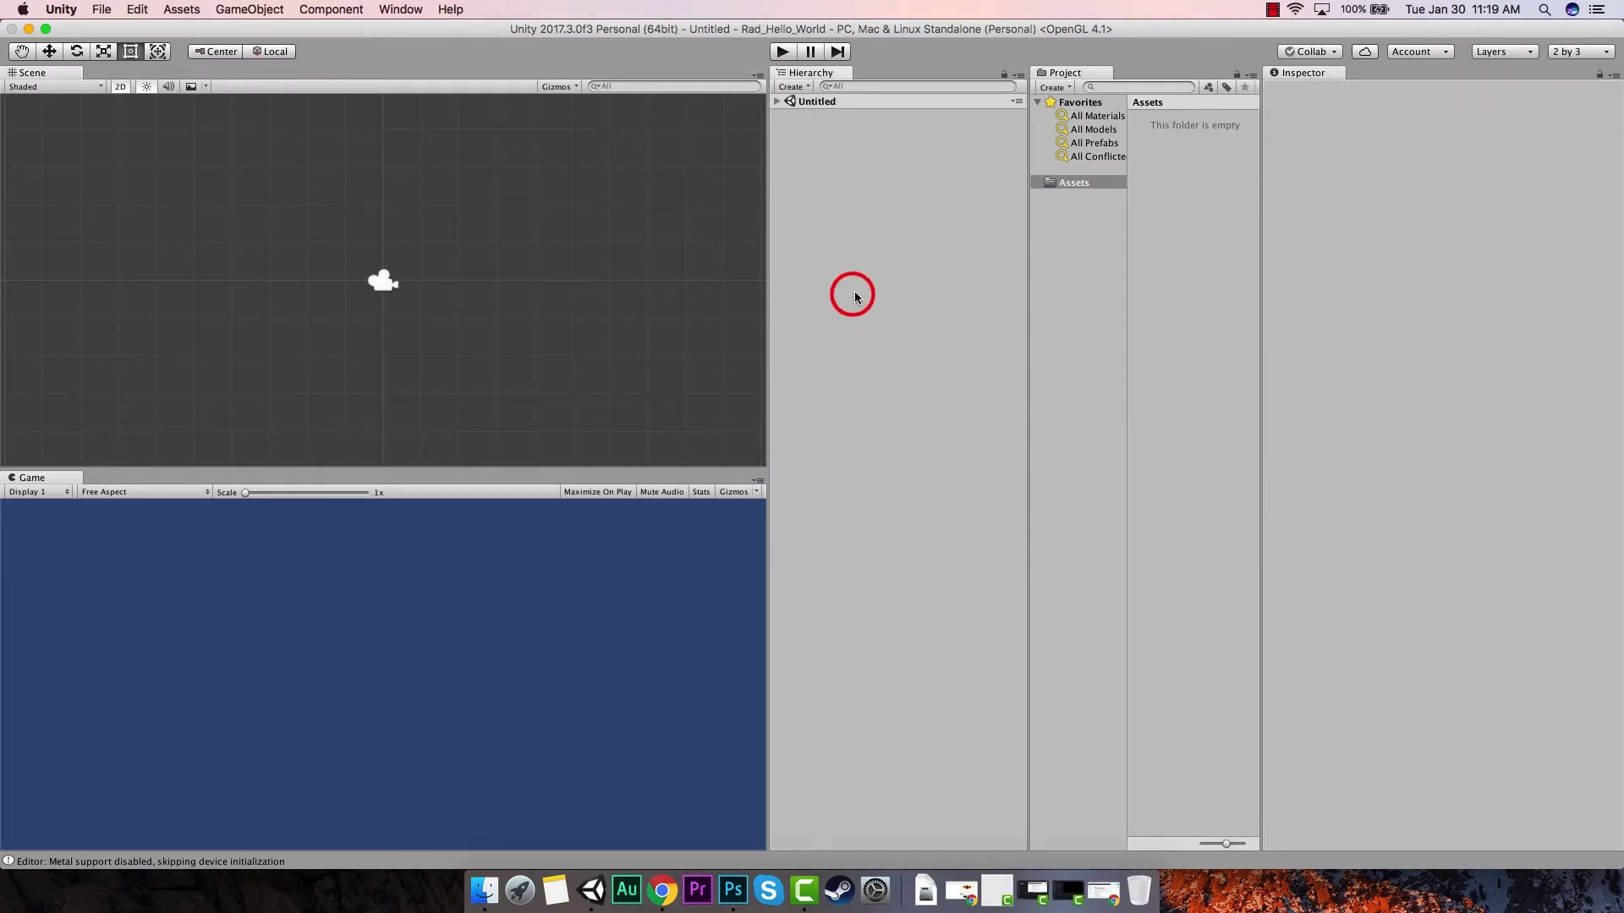
left_click(1072, 269)
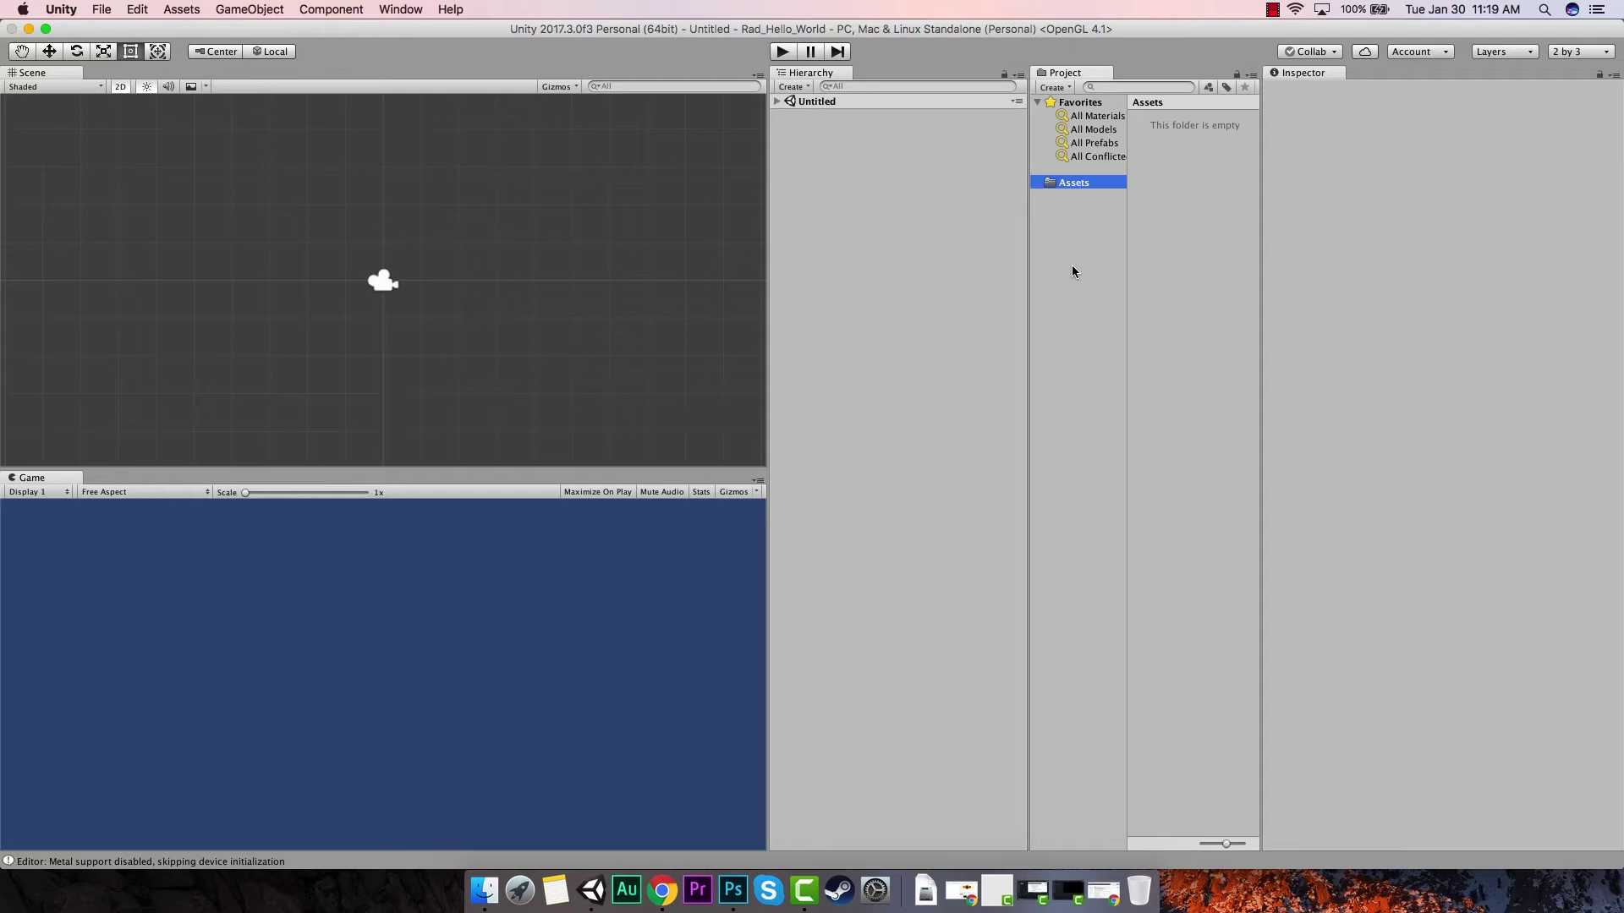
left_click(1195, 257)
left_click(1384, 201)
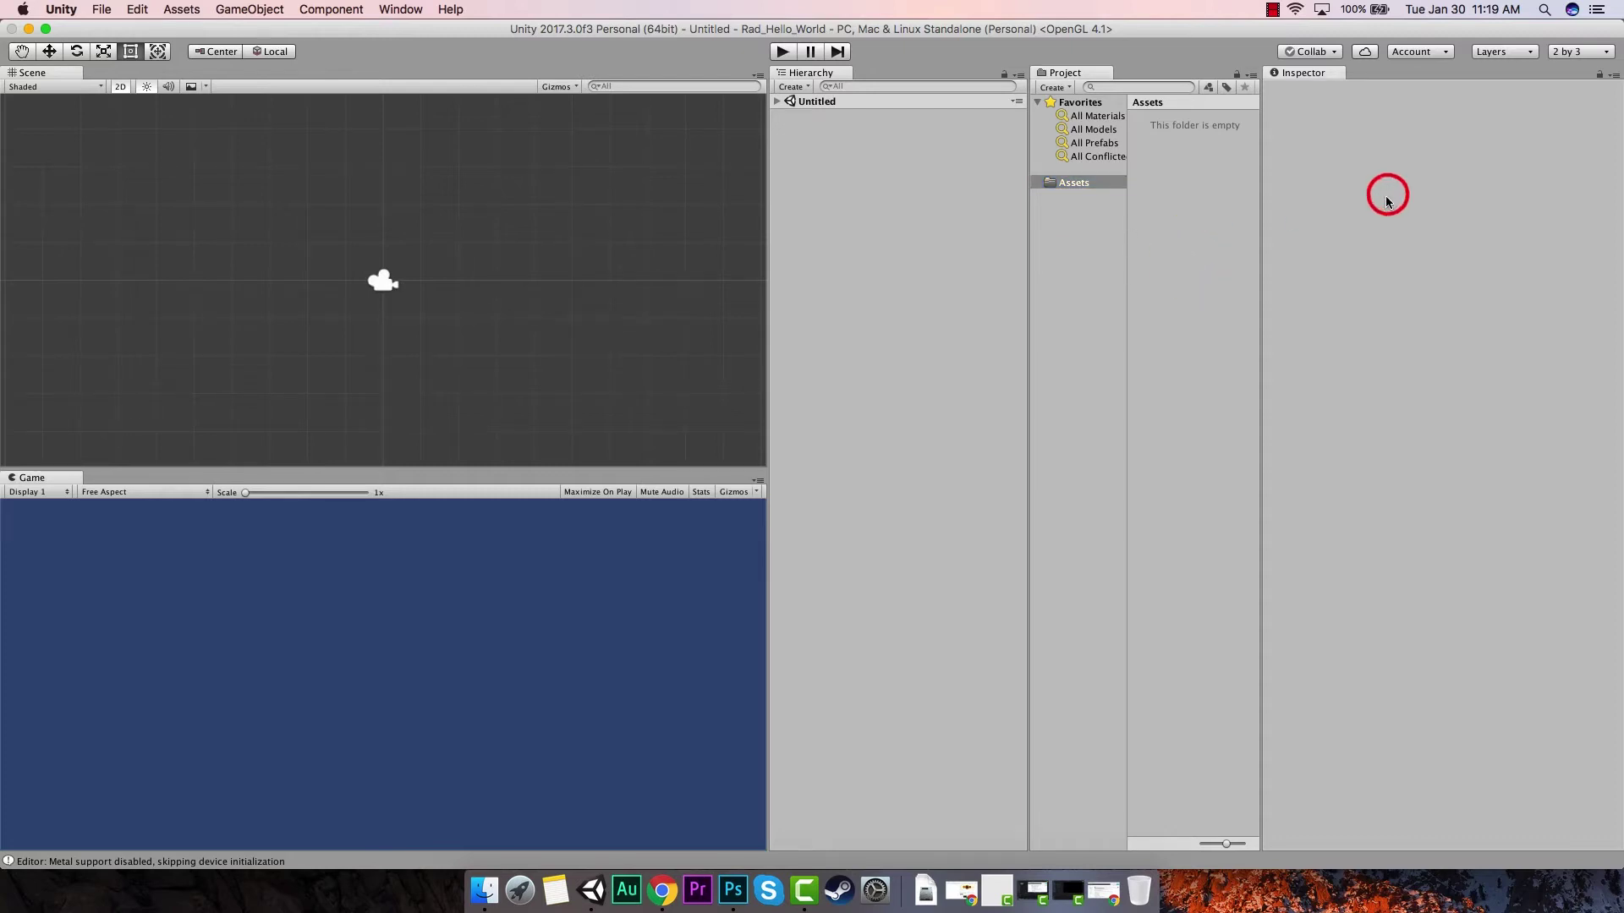
Step: Try the 4 Split, Tall and Wide editor layouts one after another
left_click(1596, 63)
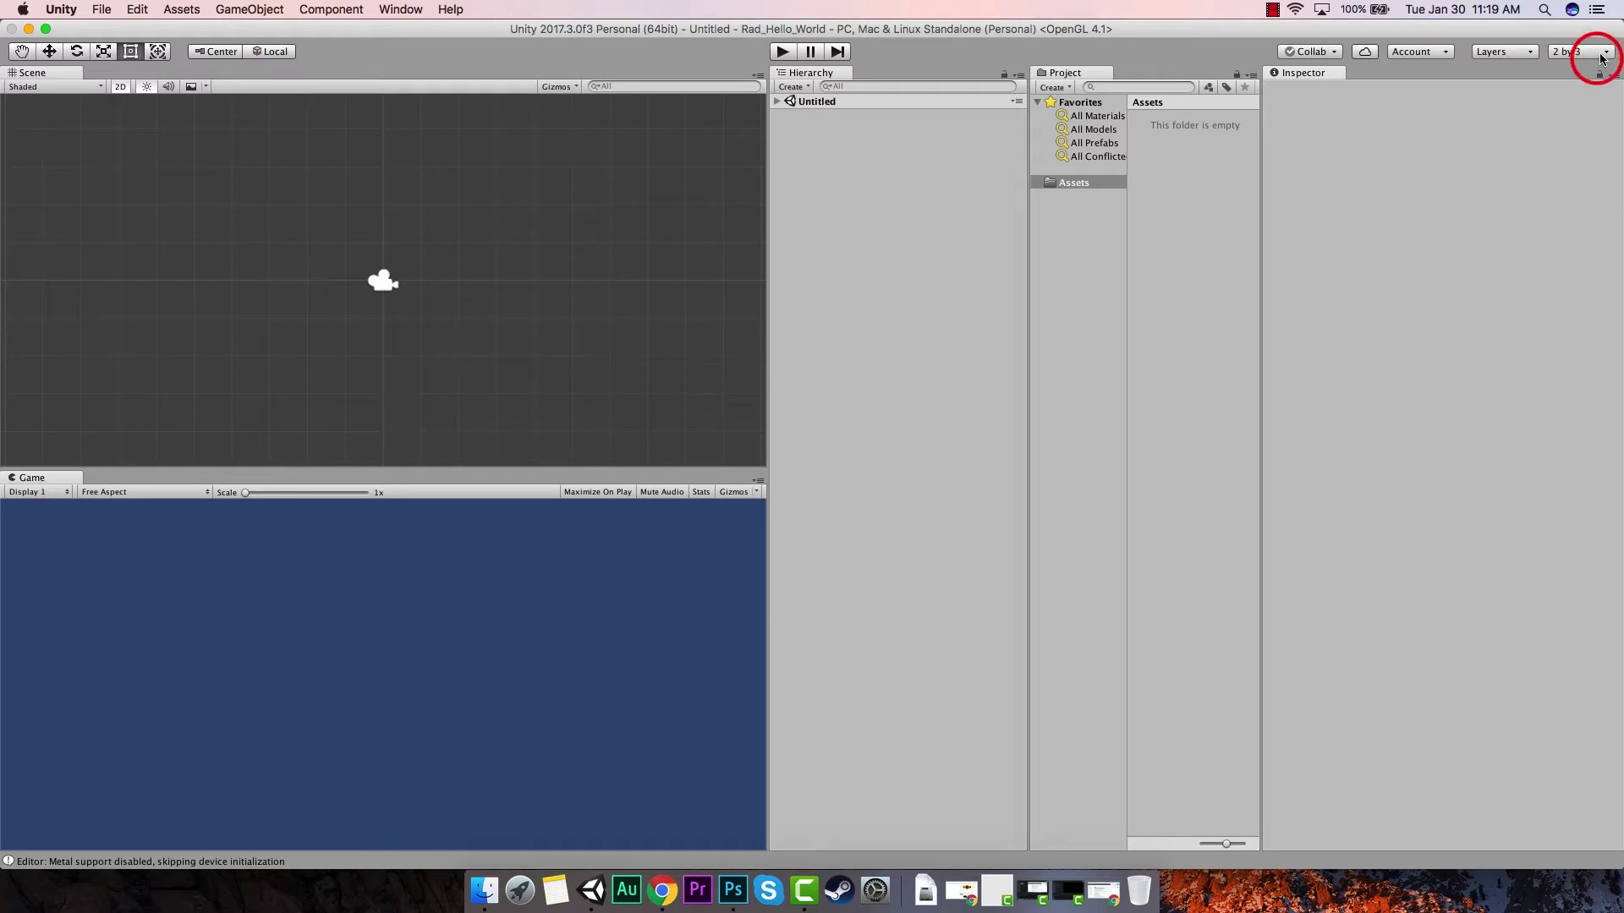
left_click(1522, 85)
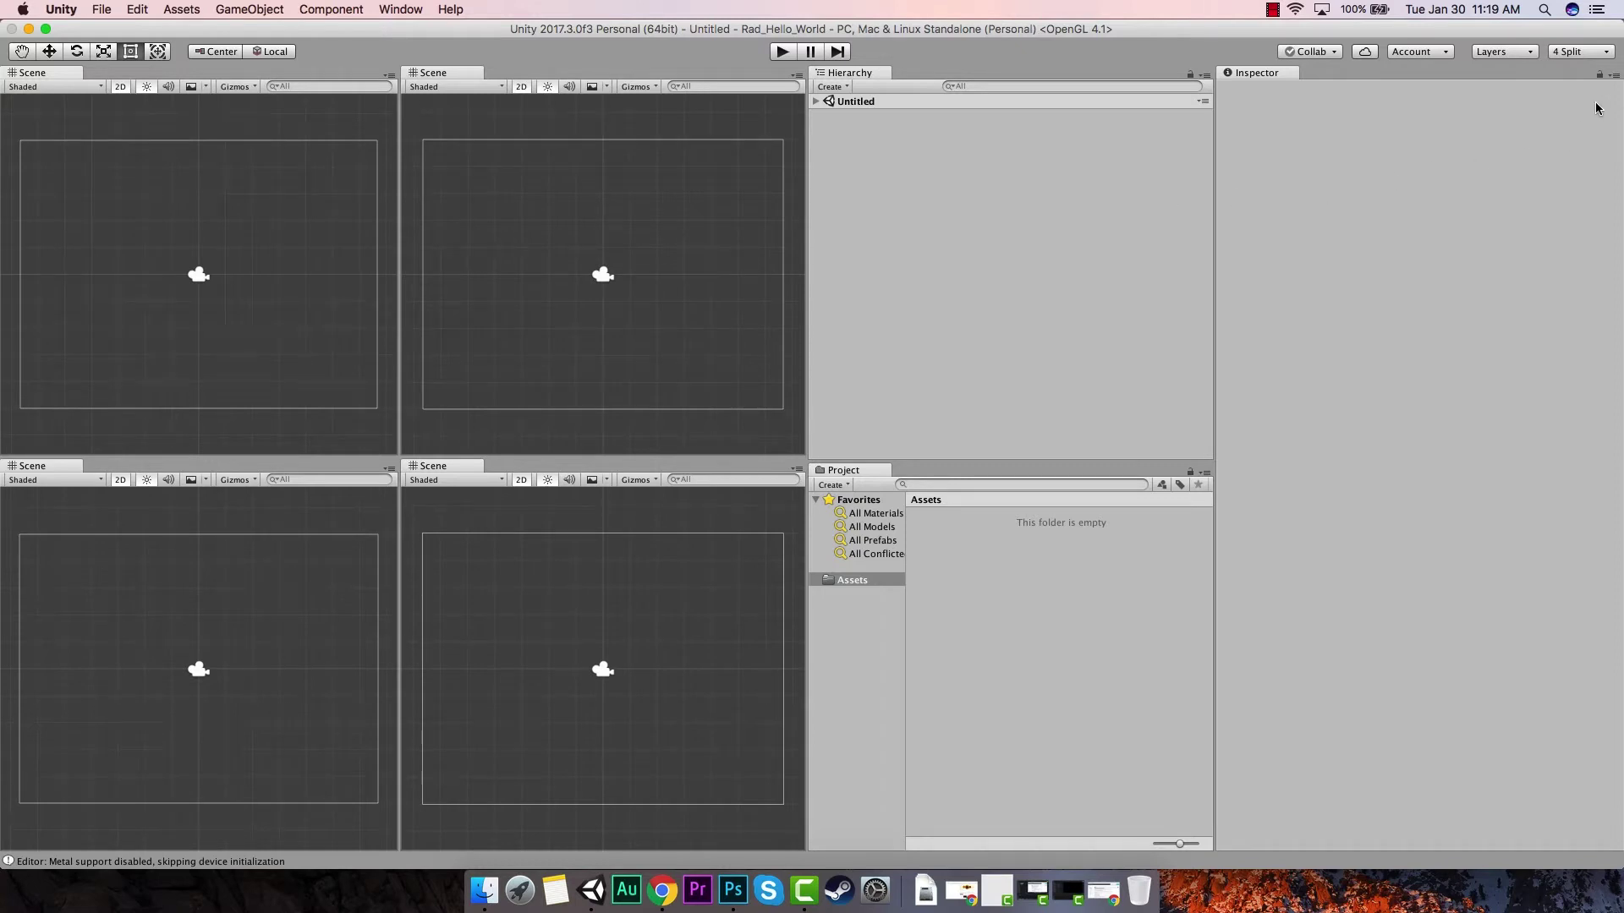
left_click(1607, 56)
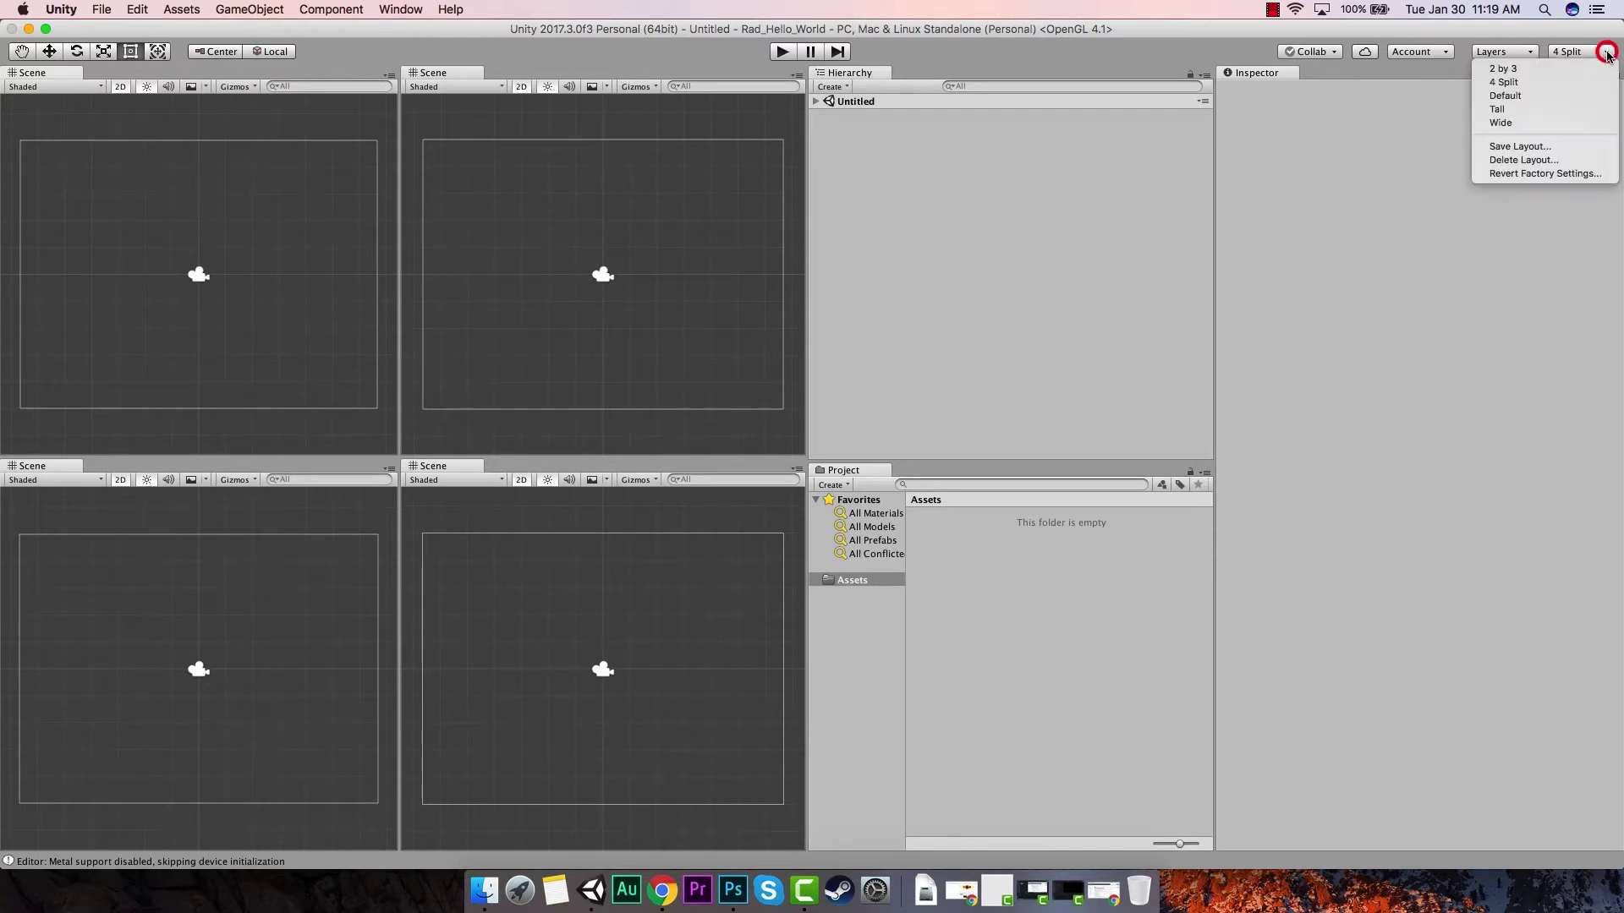
left_click(1528, 108)
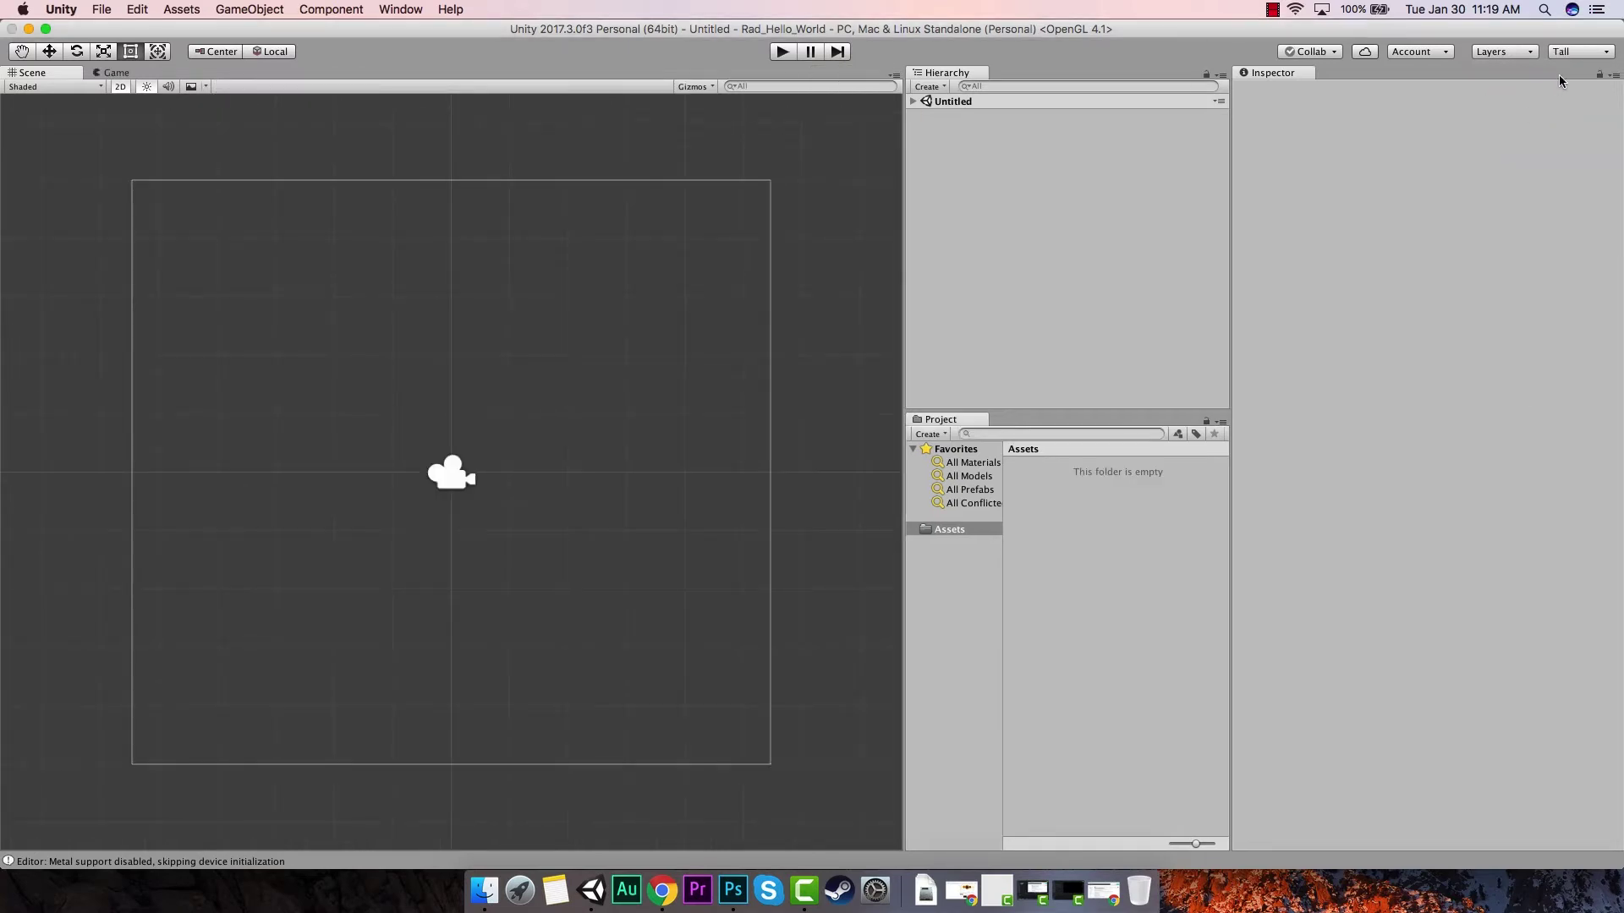
left_click(1607, 52)
left_click(1510, 123)
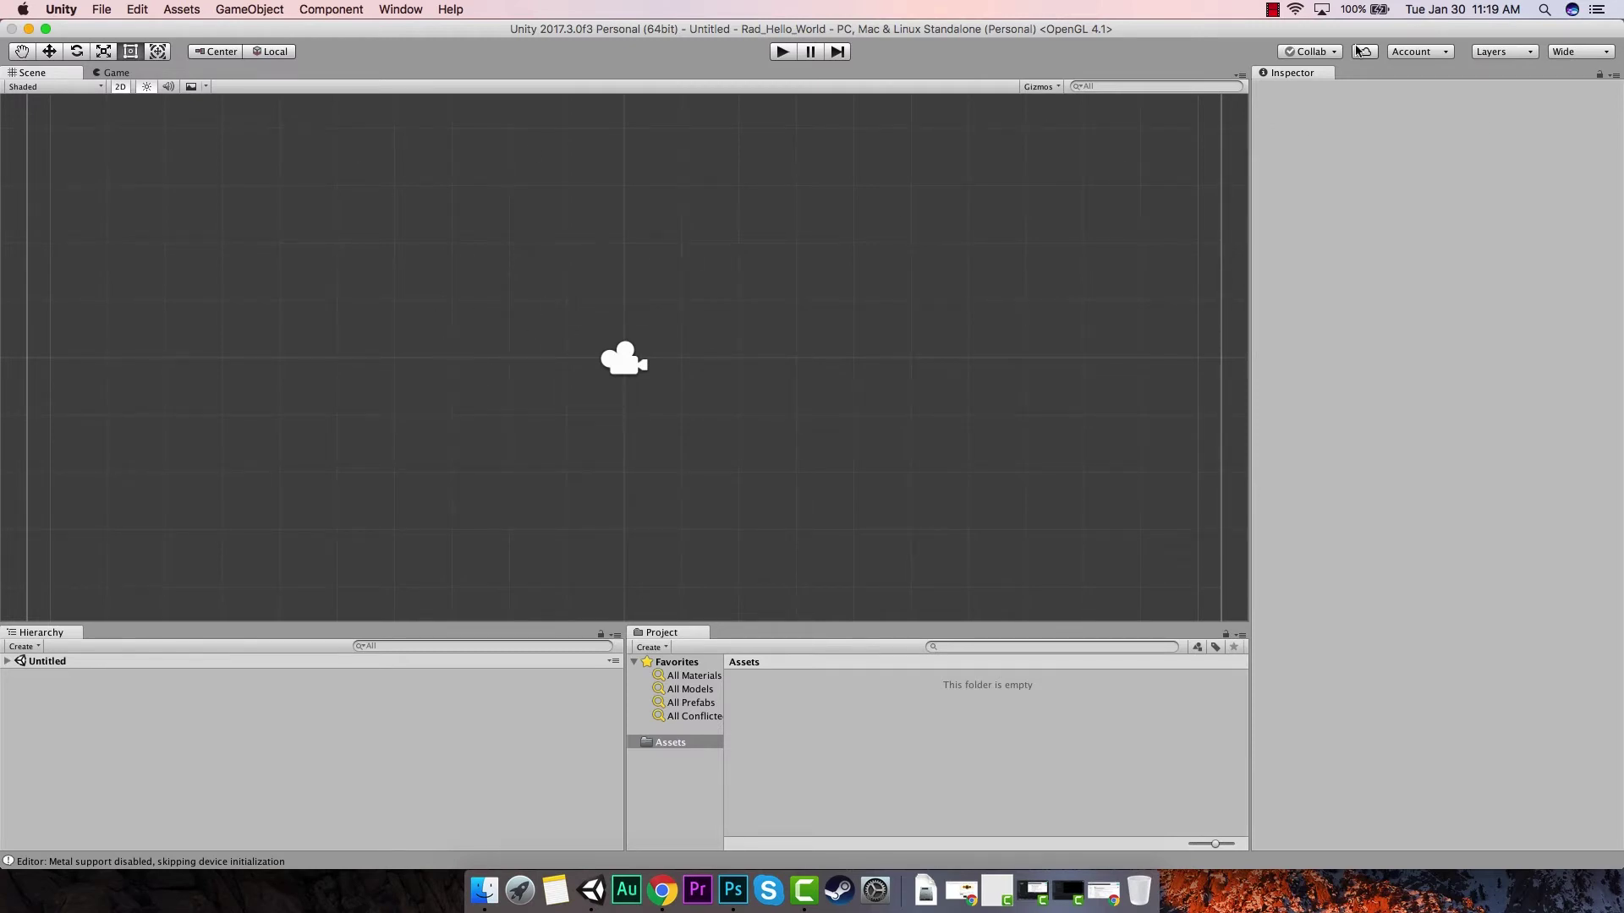
Step: Switch the editor to the Default layout
left_click(1575, 51)
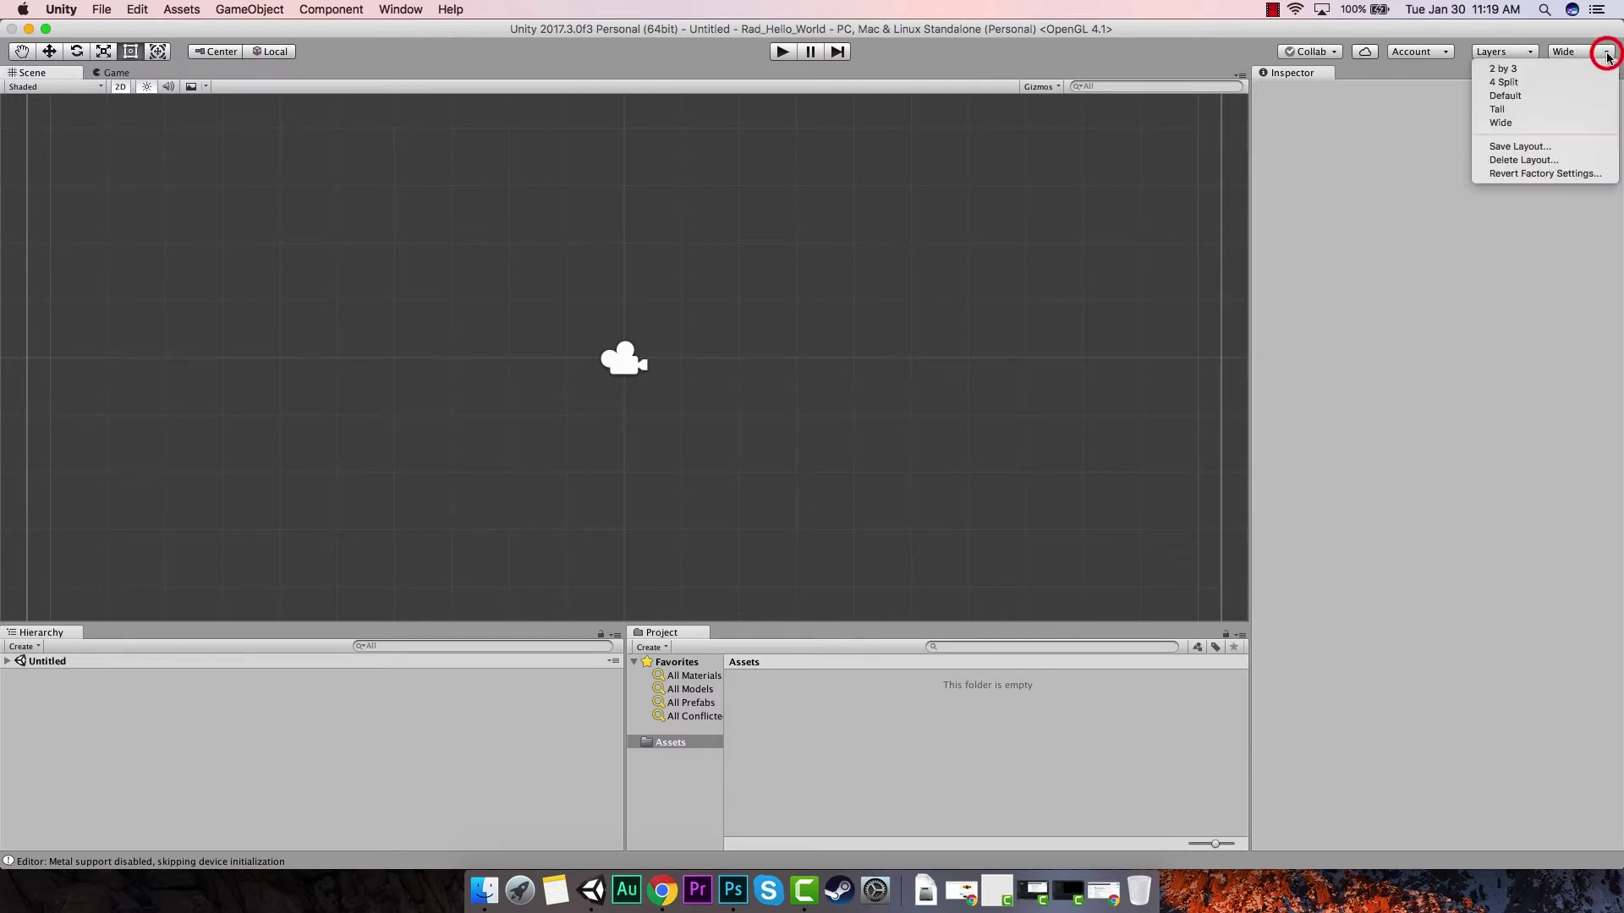
left_click(1557, 96)
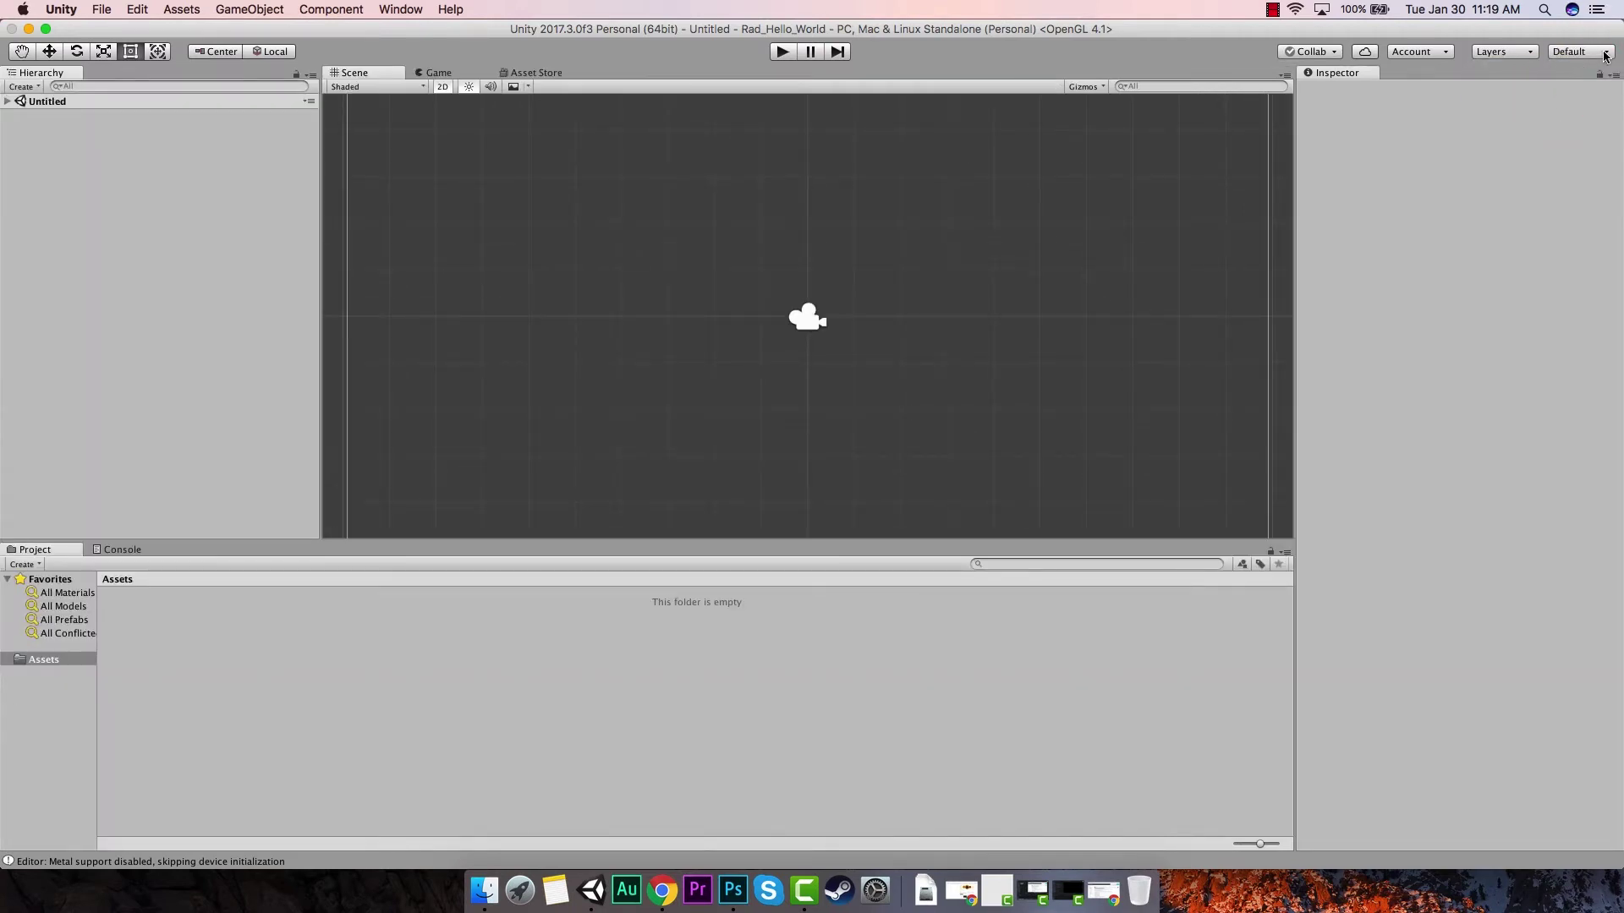
left_click(1578, 52)
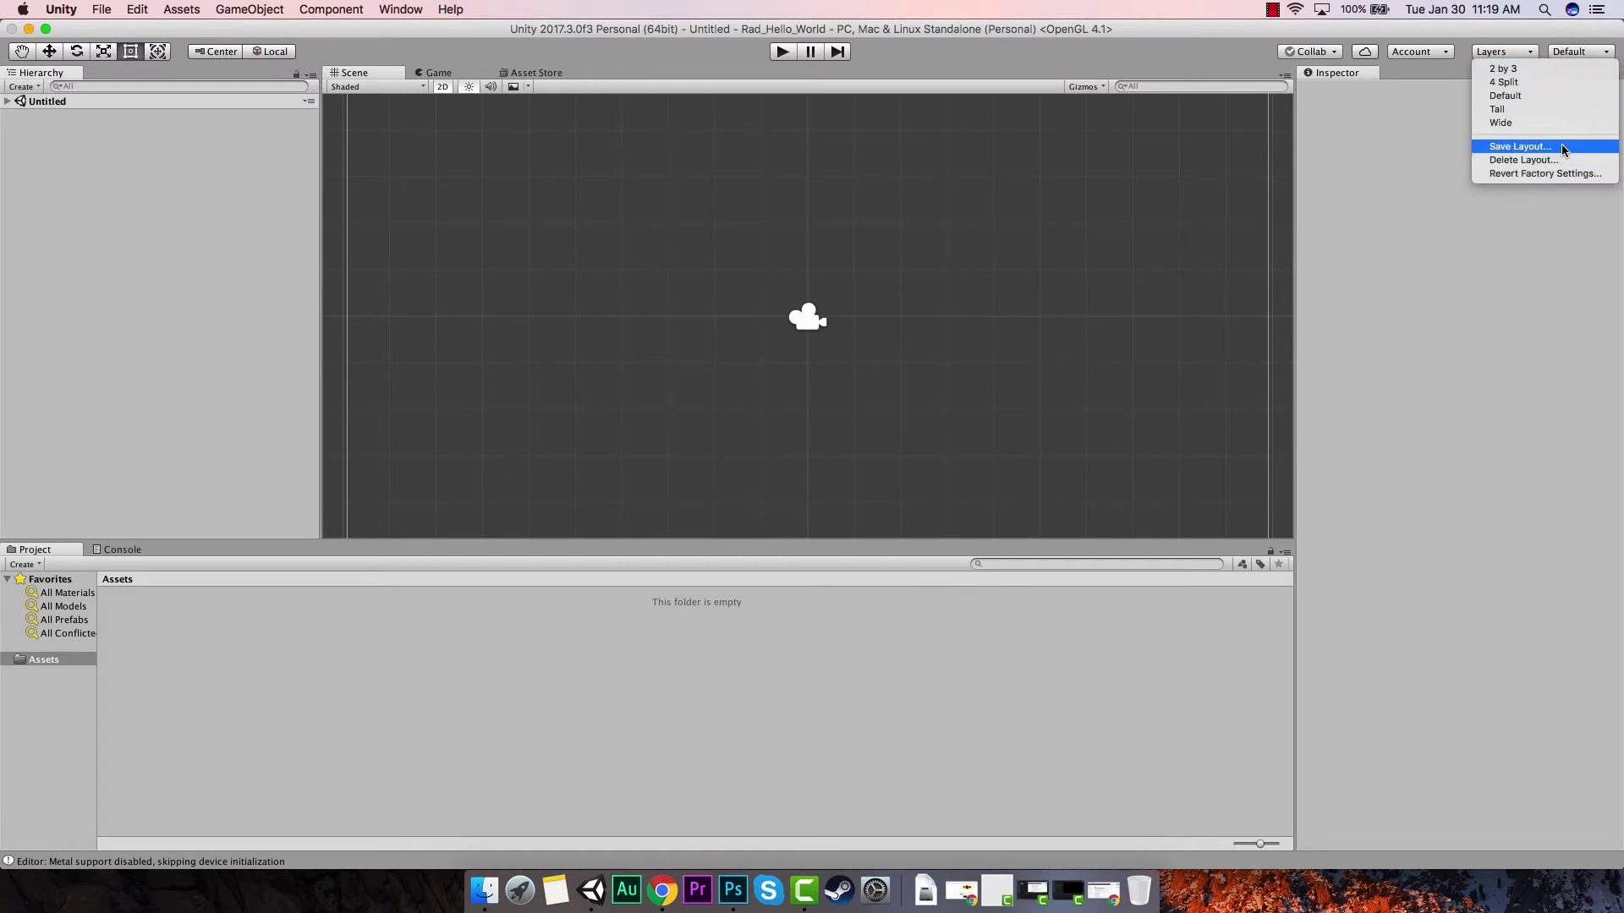
left_click(1446, 143)
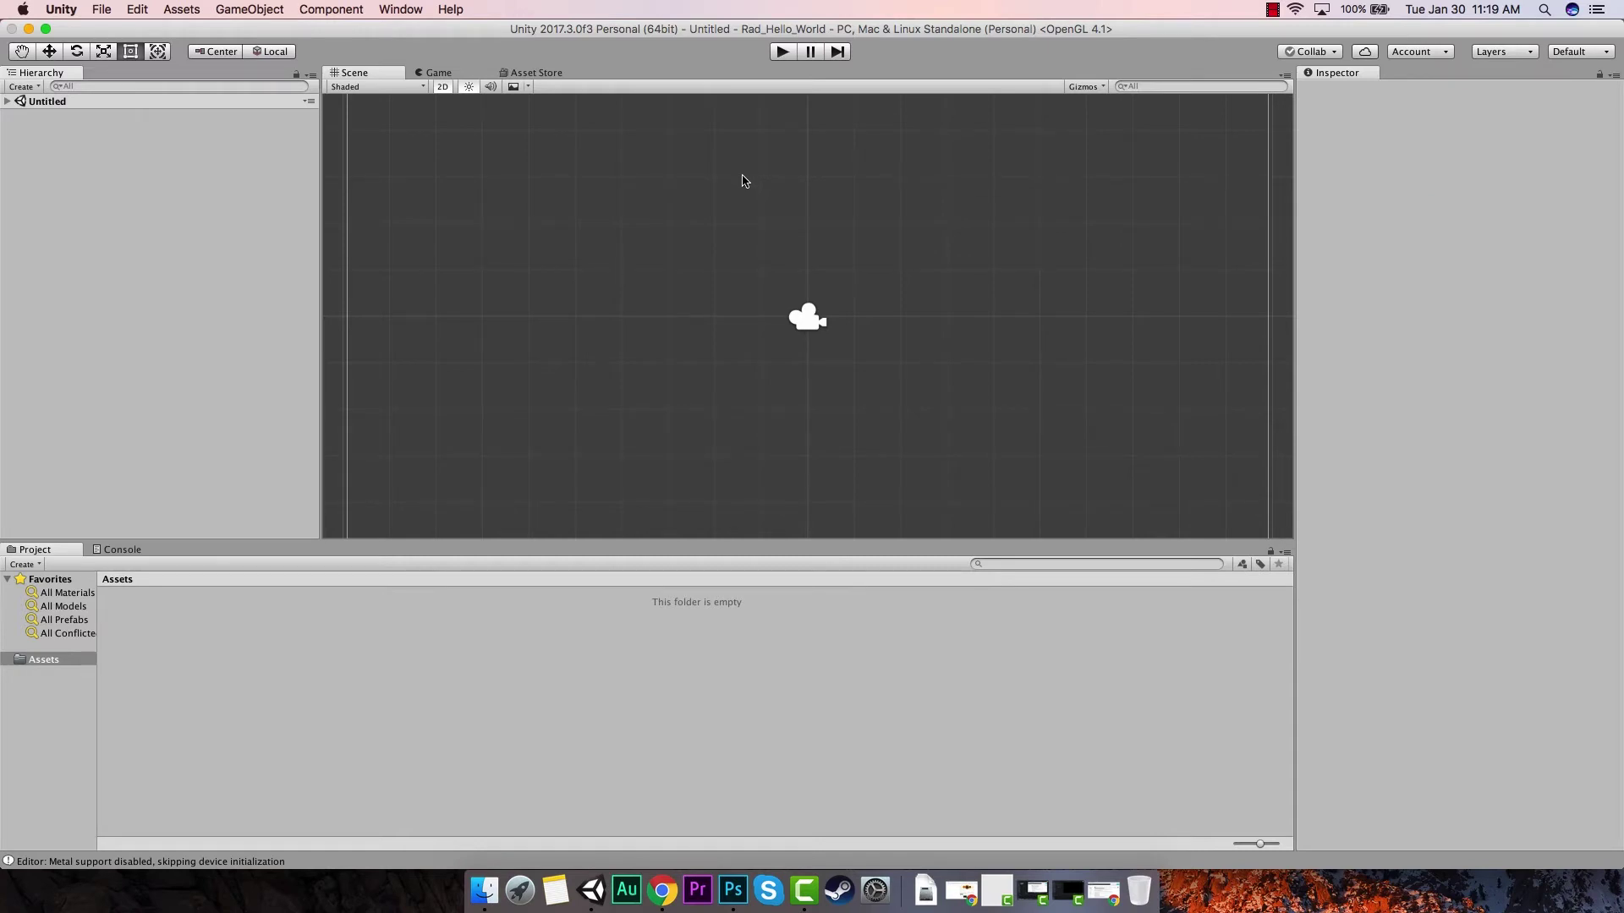
Step: Show the Game view and examine its available aspect ratios without changing the selection
left_click(374, 73)
left_click(429, 73)
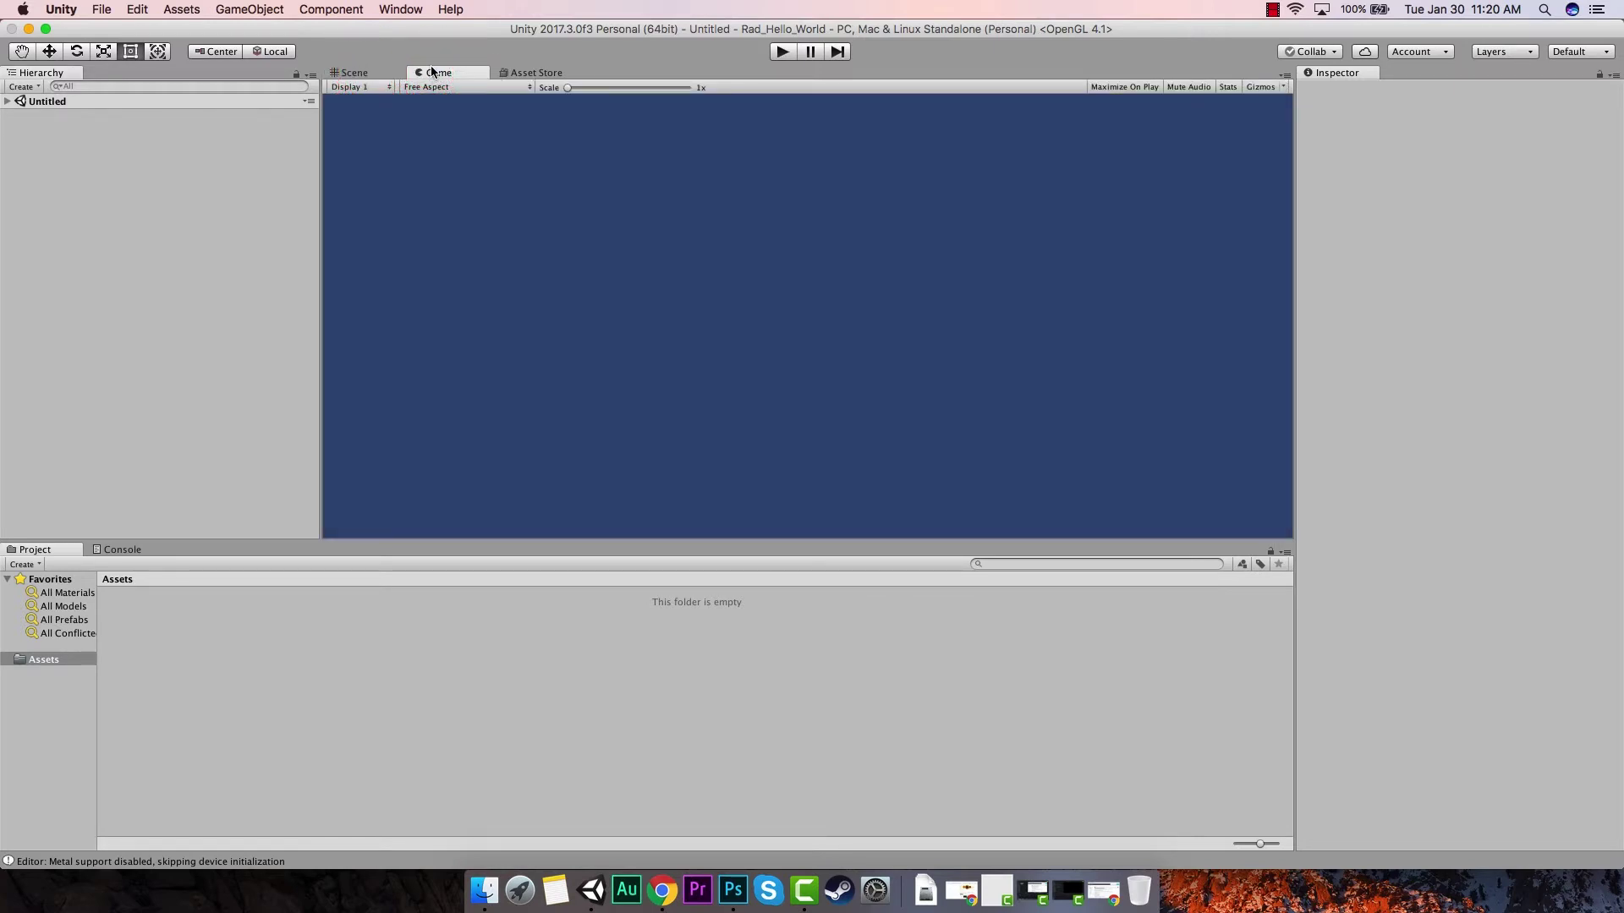
left_click(530, 91)
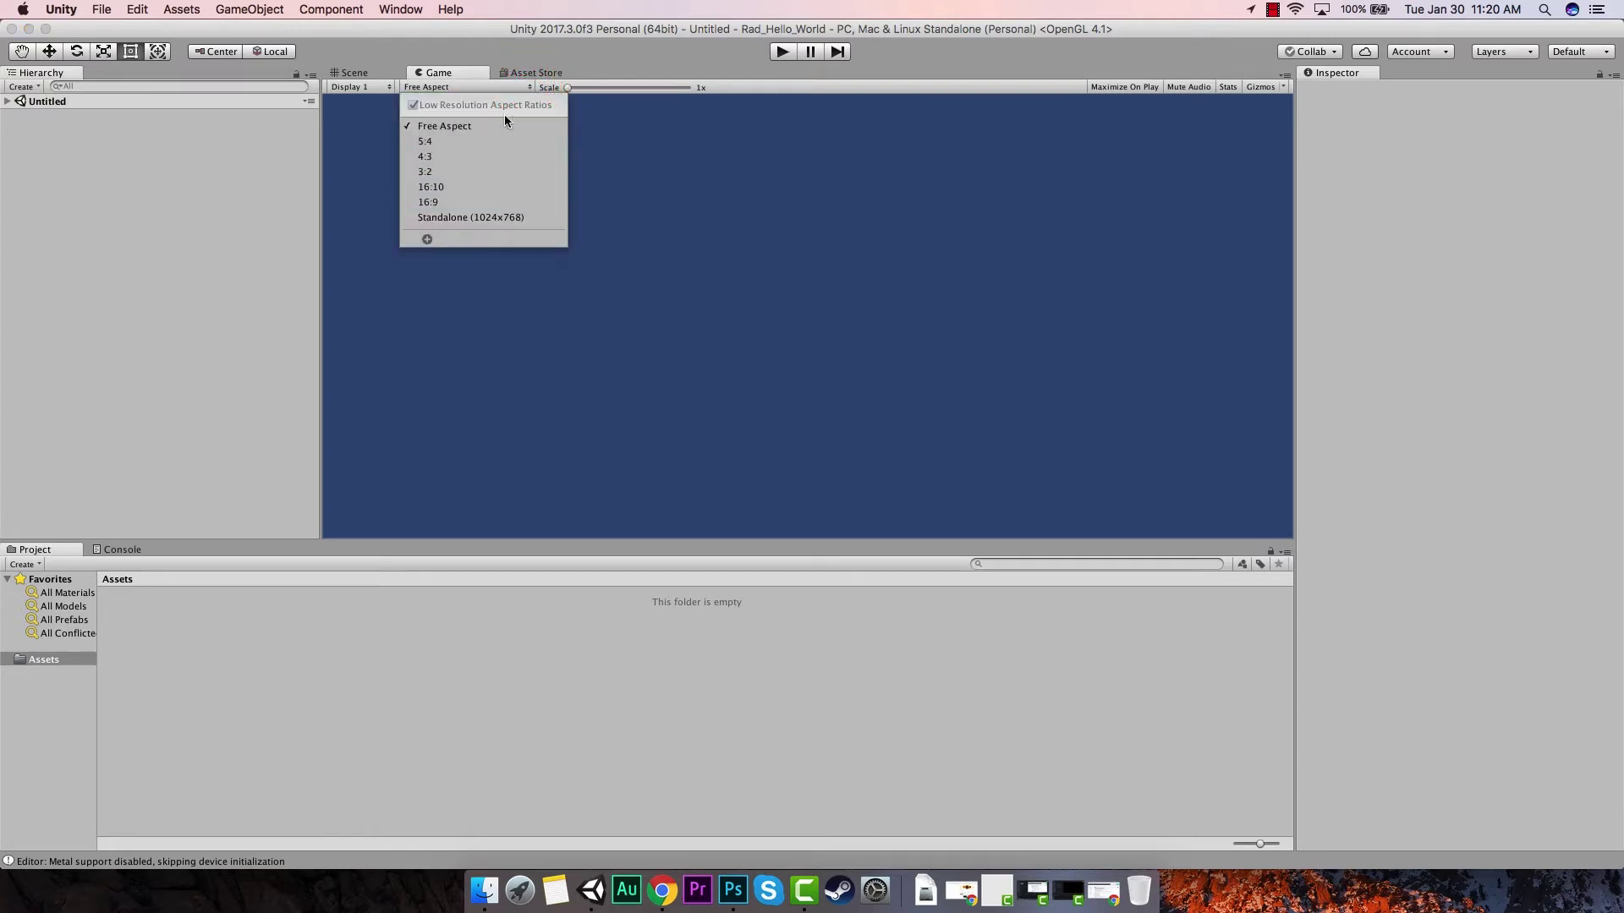
left_click(494, 87)
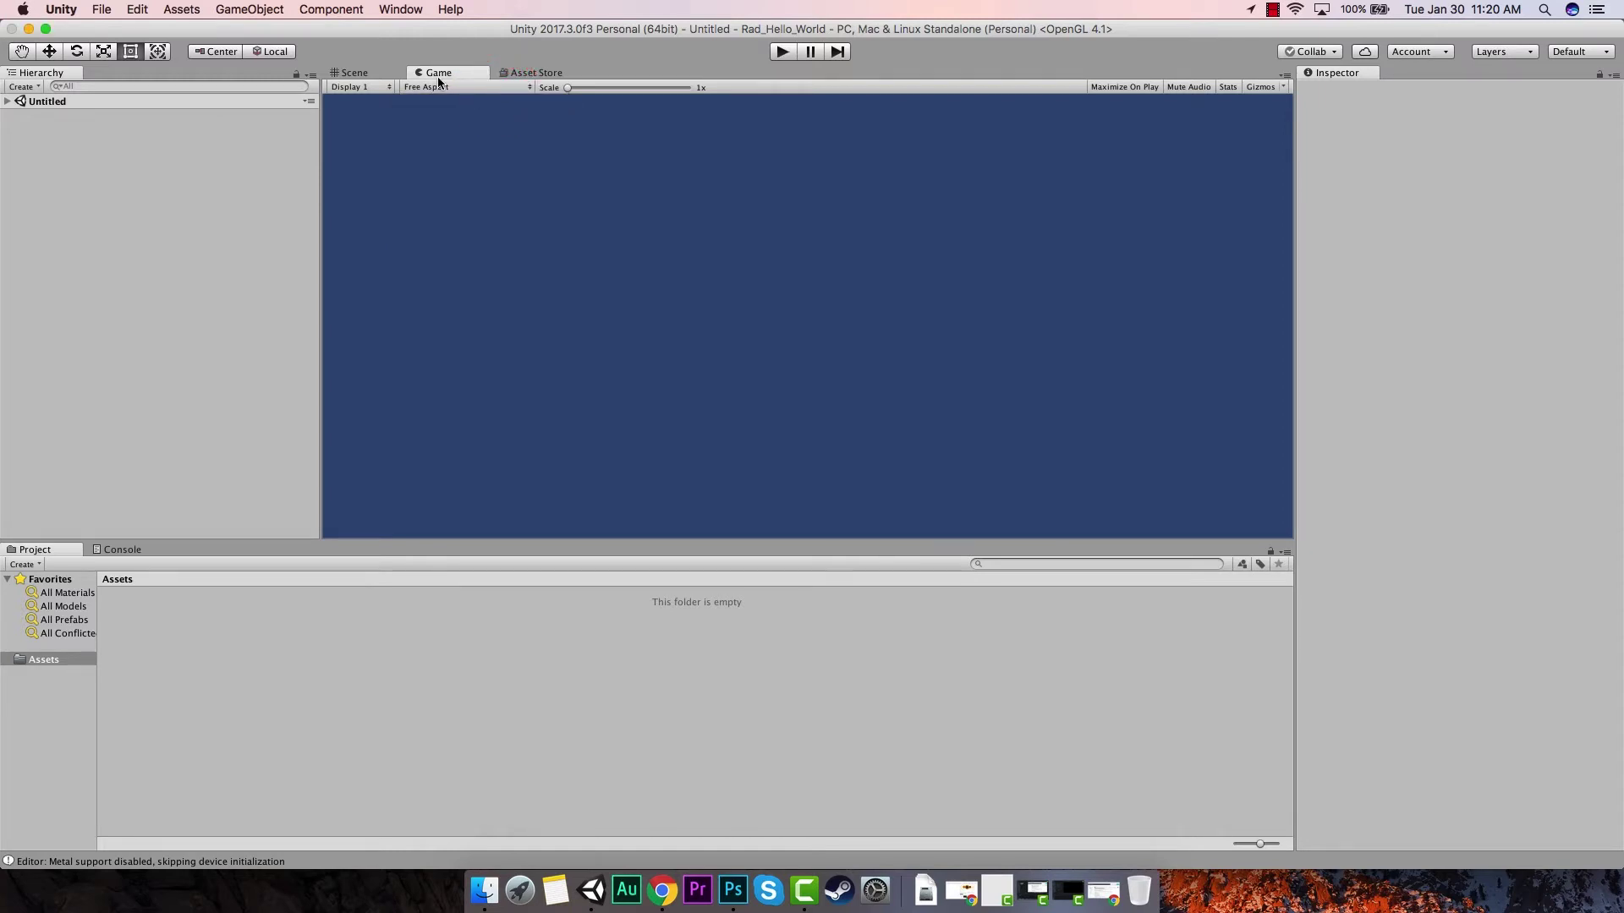
Step: Dock the Game view beside the Scene view at about equal widths, and make both views taller
left_click_drag(438, 74, 1252, 216)
left_click_drag(965, 159, 799, 165)
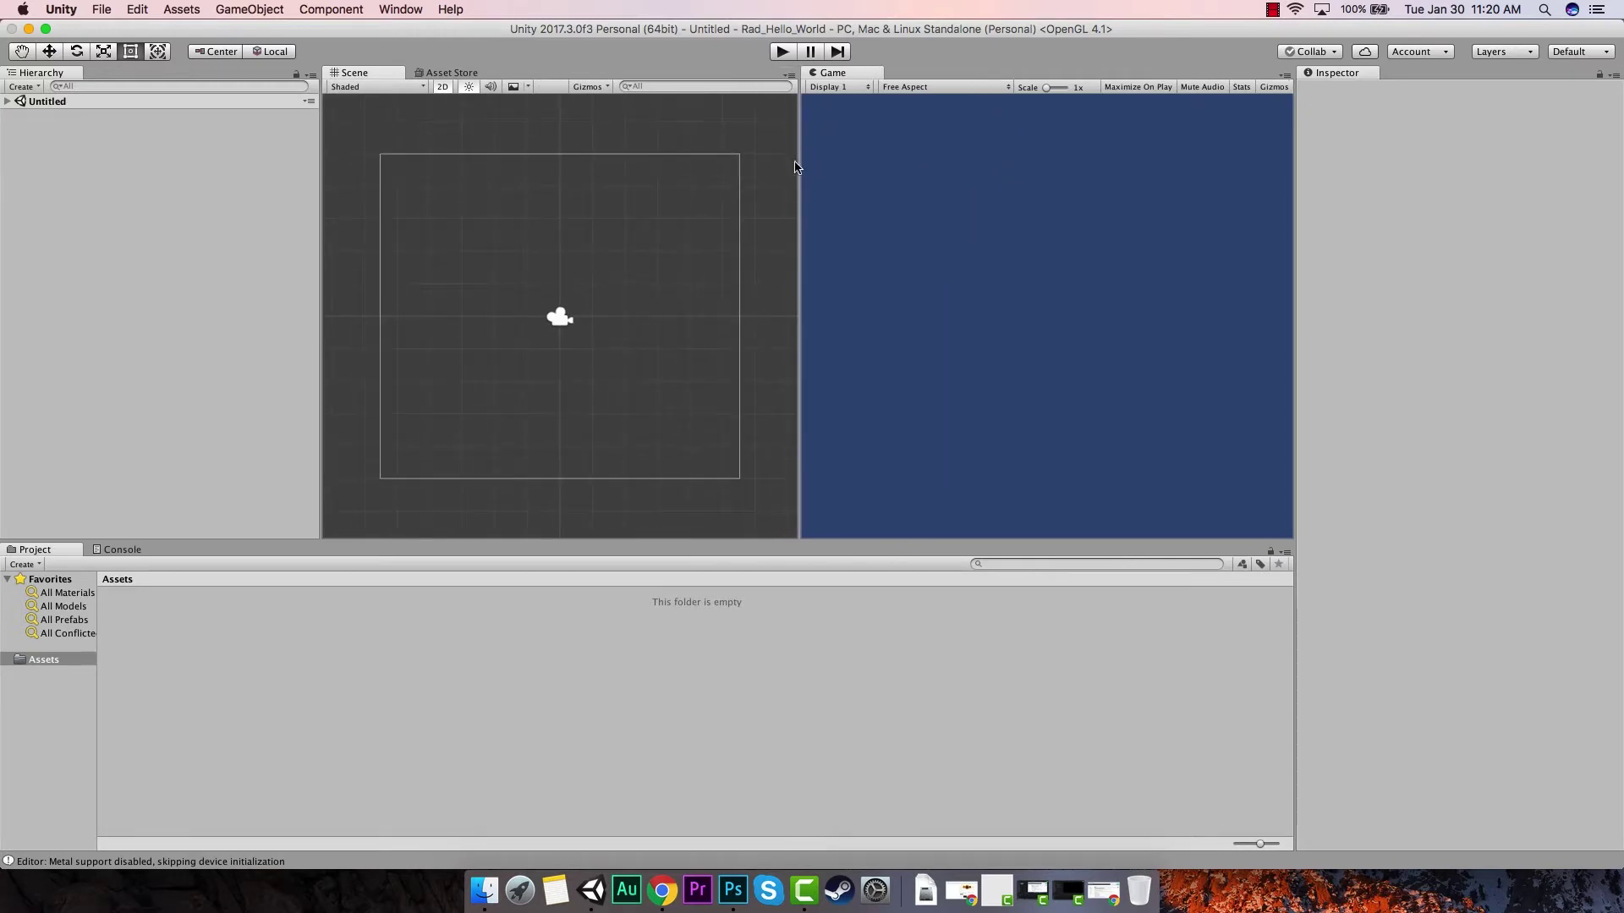
left_click(512, 119)
left_click(945, 177)
left_click_drag(741, 538, 738, 624)
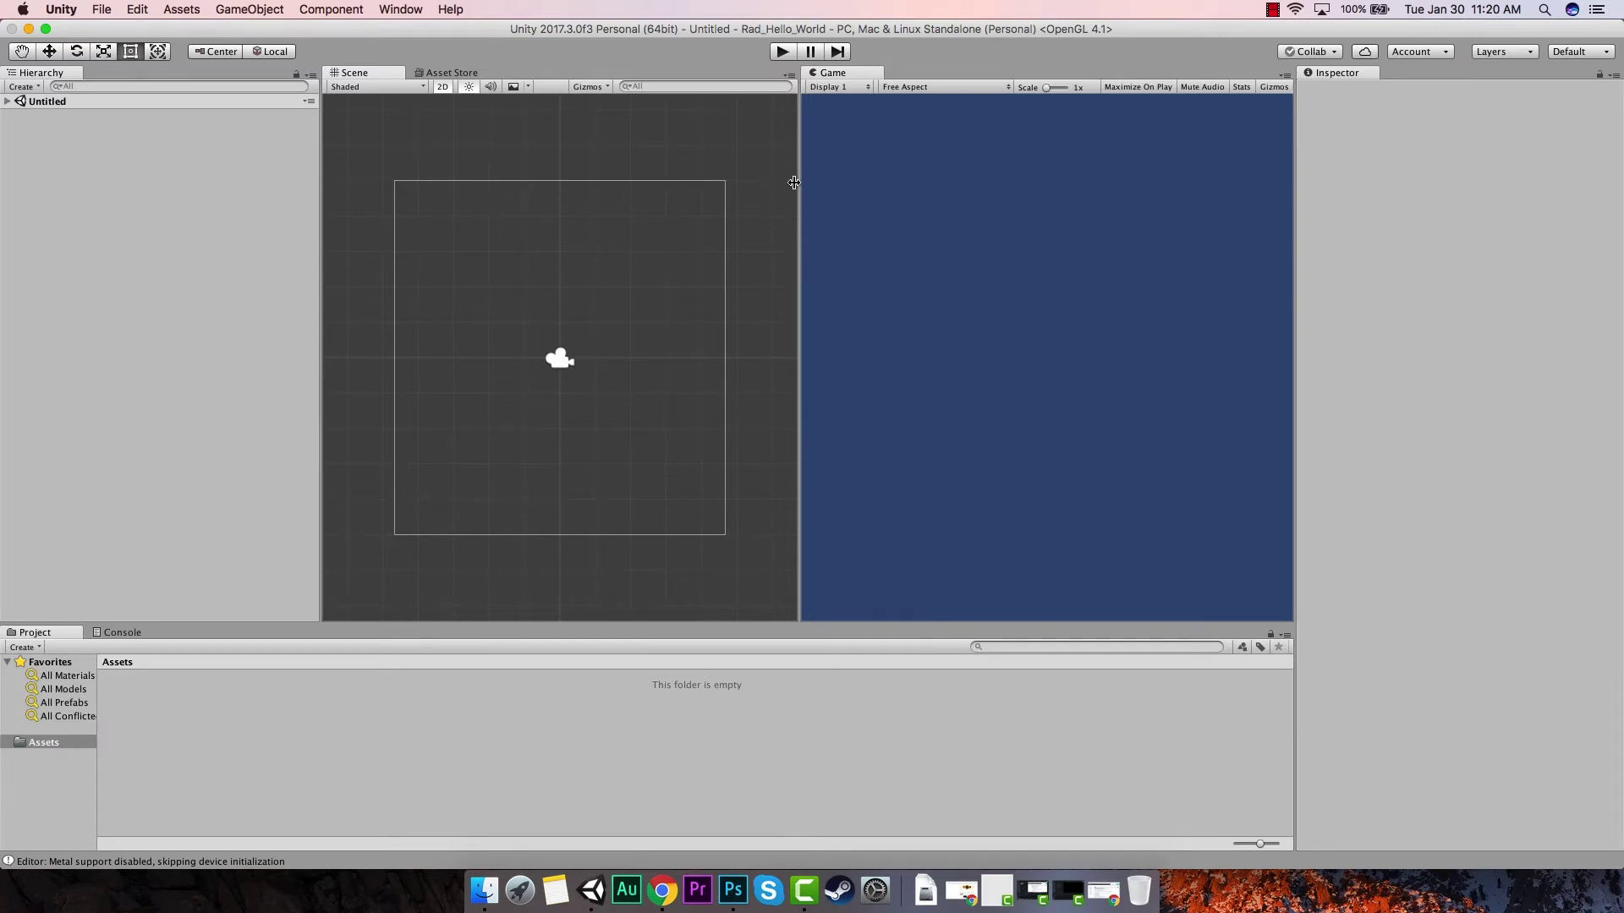
left_click_drag(799, 184, 808, 281)
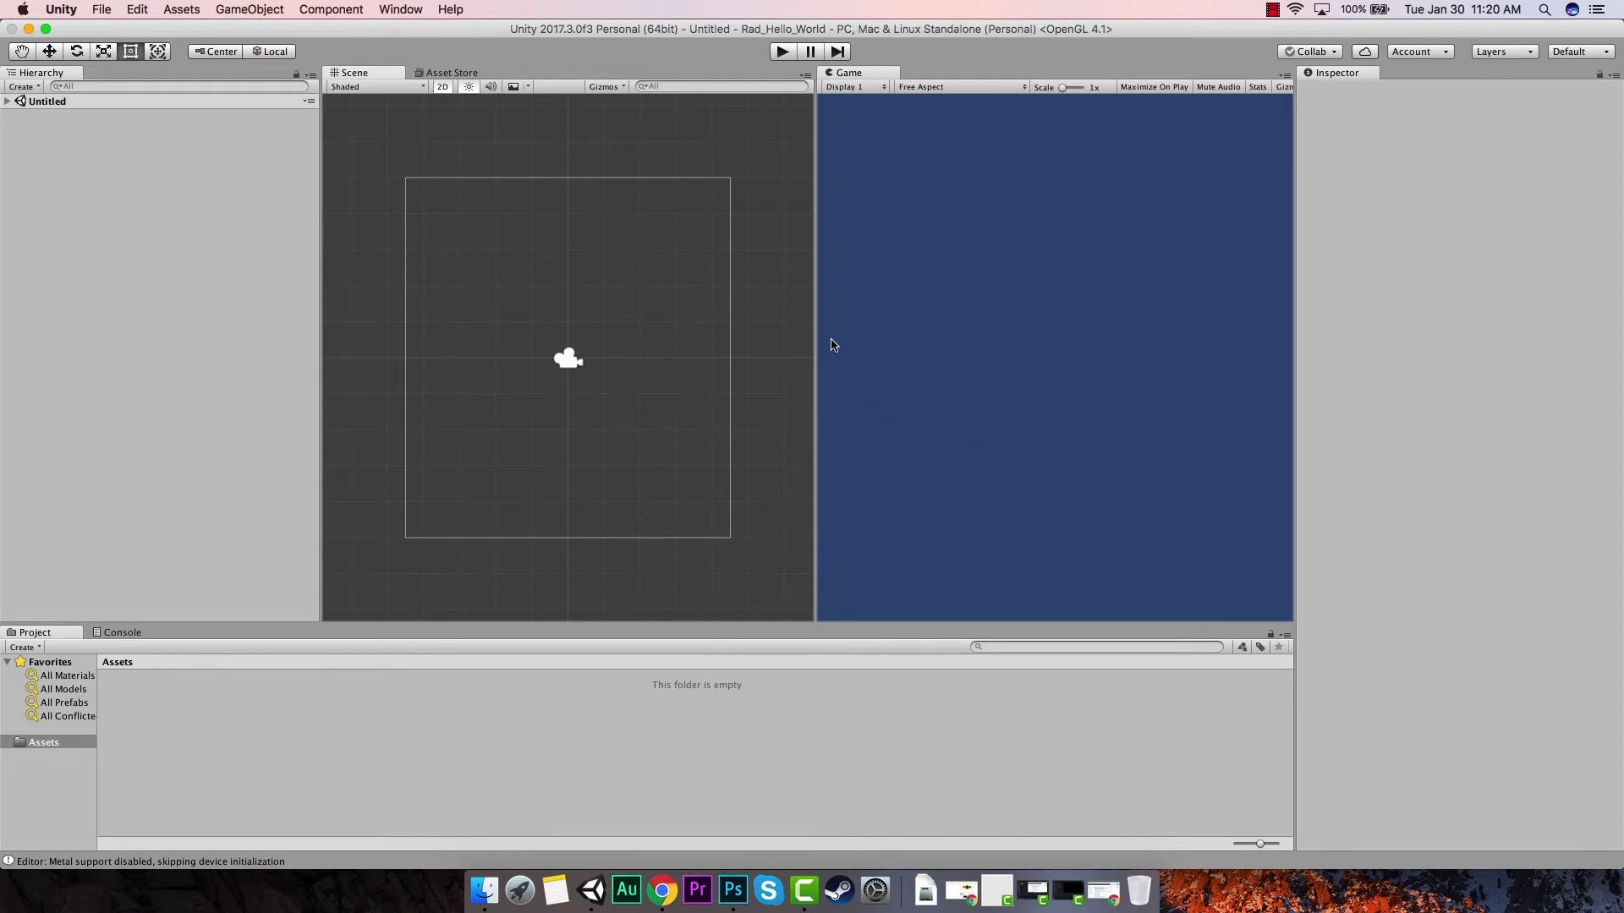
mouse_move(815, 307)
left_mouse_down()
mouse_move(791, 311)
mouse_move(806, 311)
left_mouse_up()
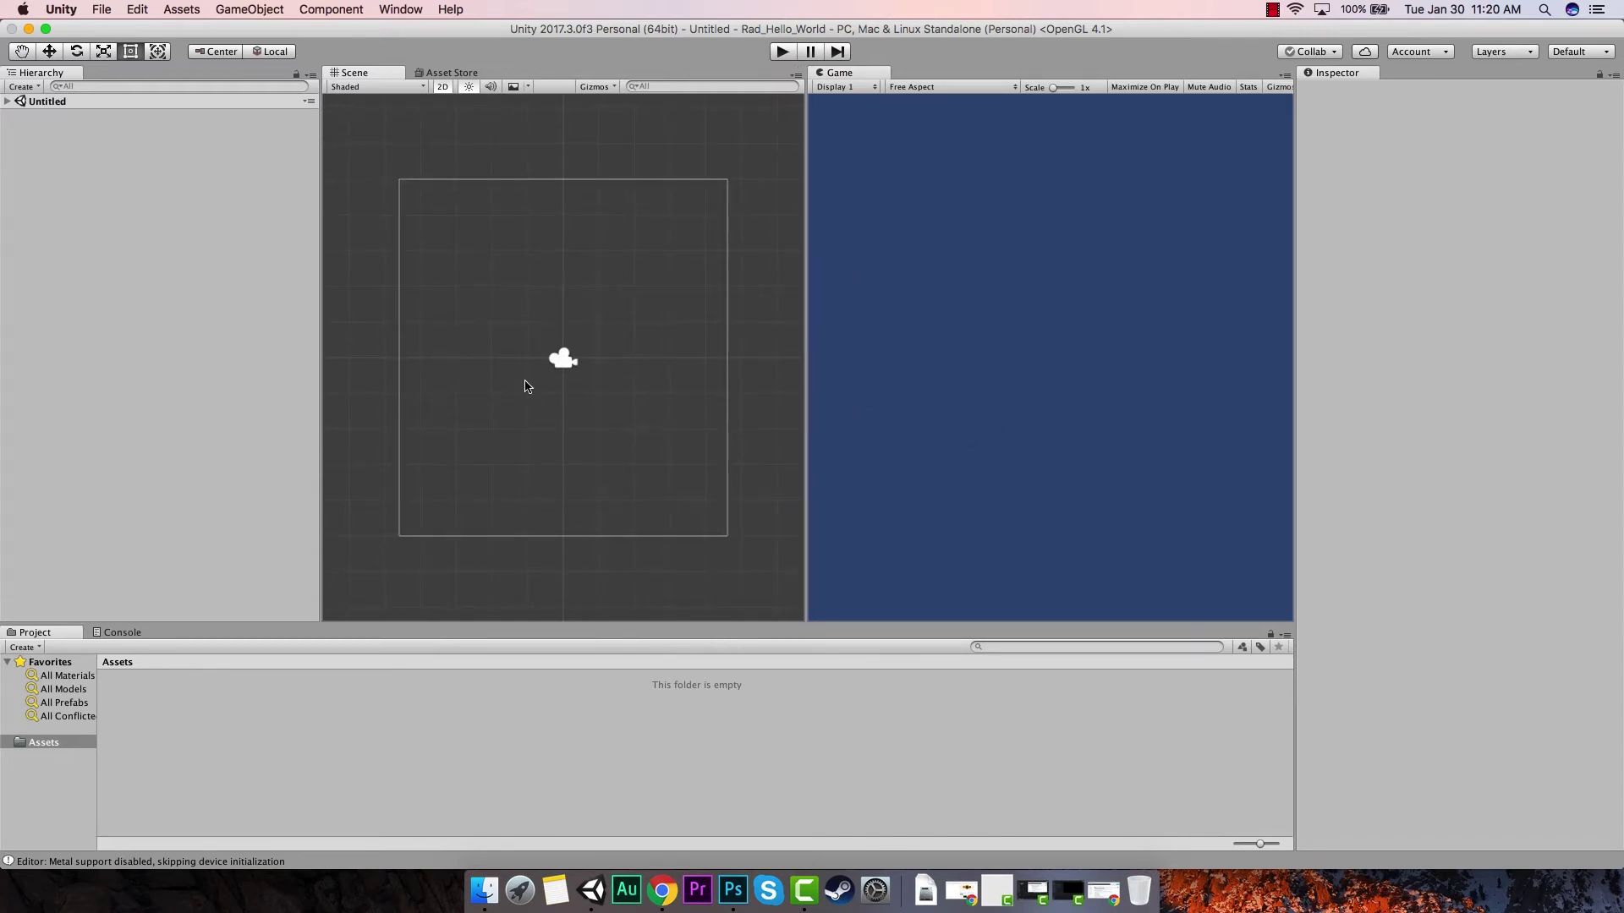
Step: Inspect the Main Camera's properties and select its parent Untitled scene in the hierarchy
left_click(563, 362)
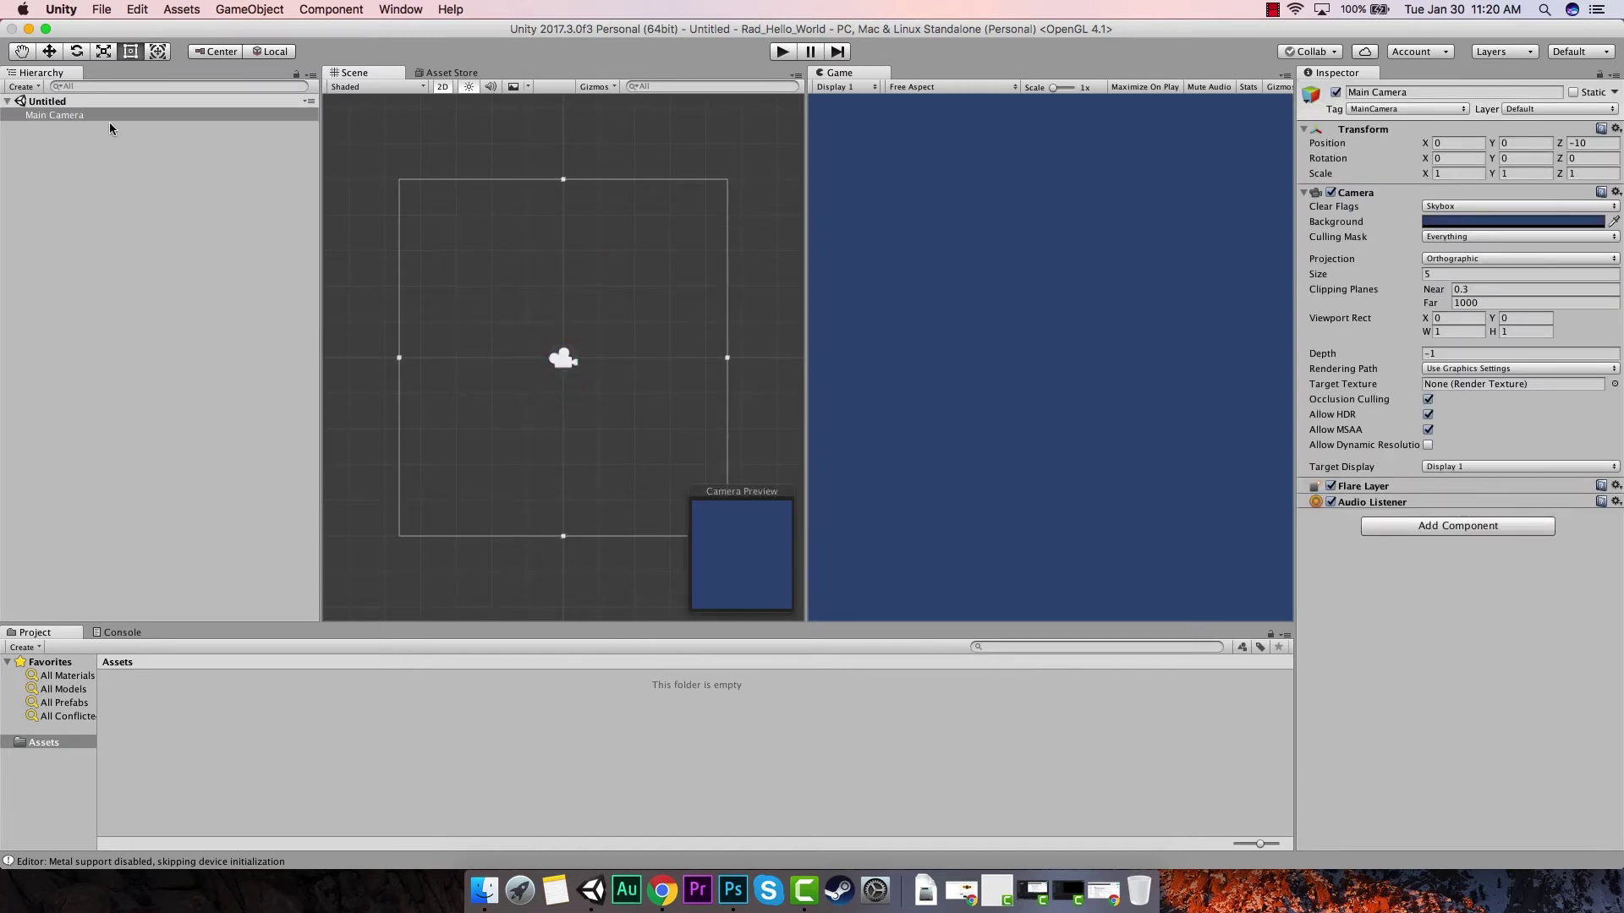
left_click(109, 117)
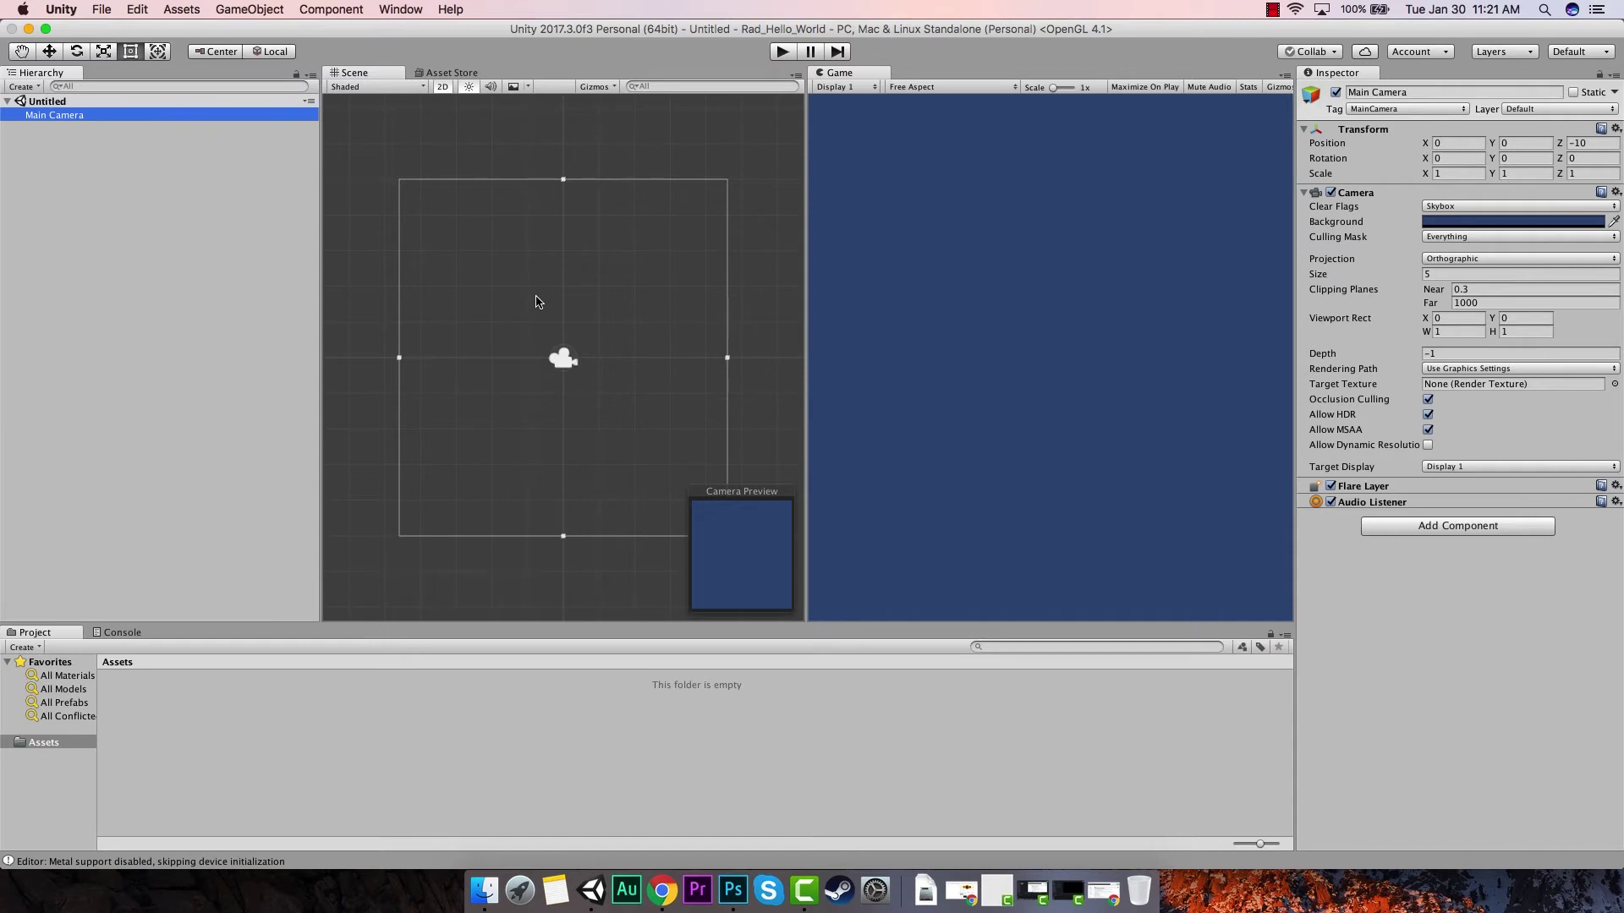
left_click(53, 103)
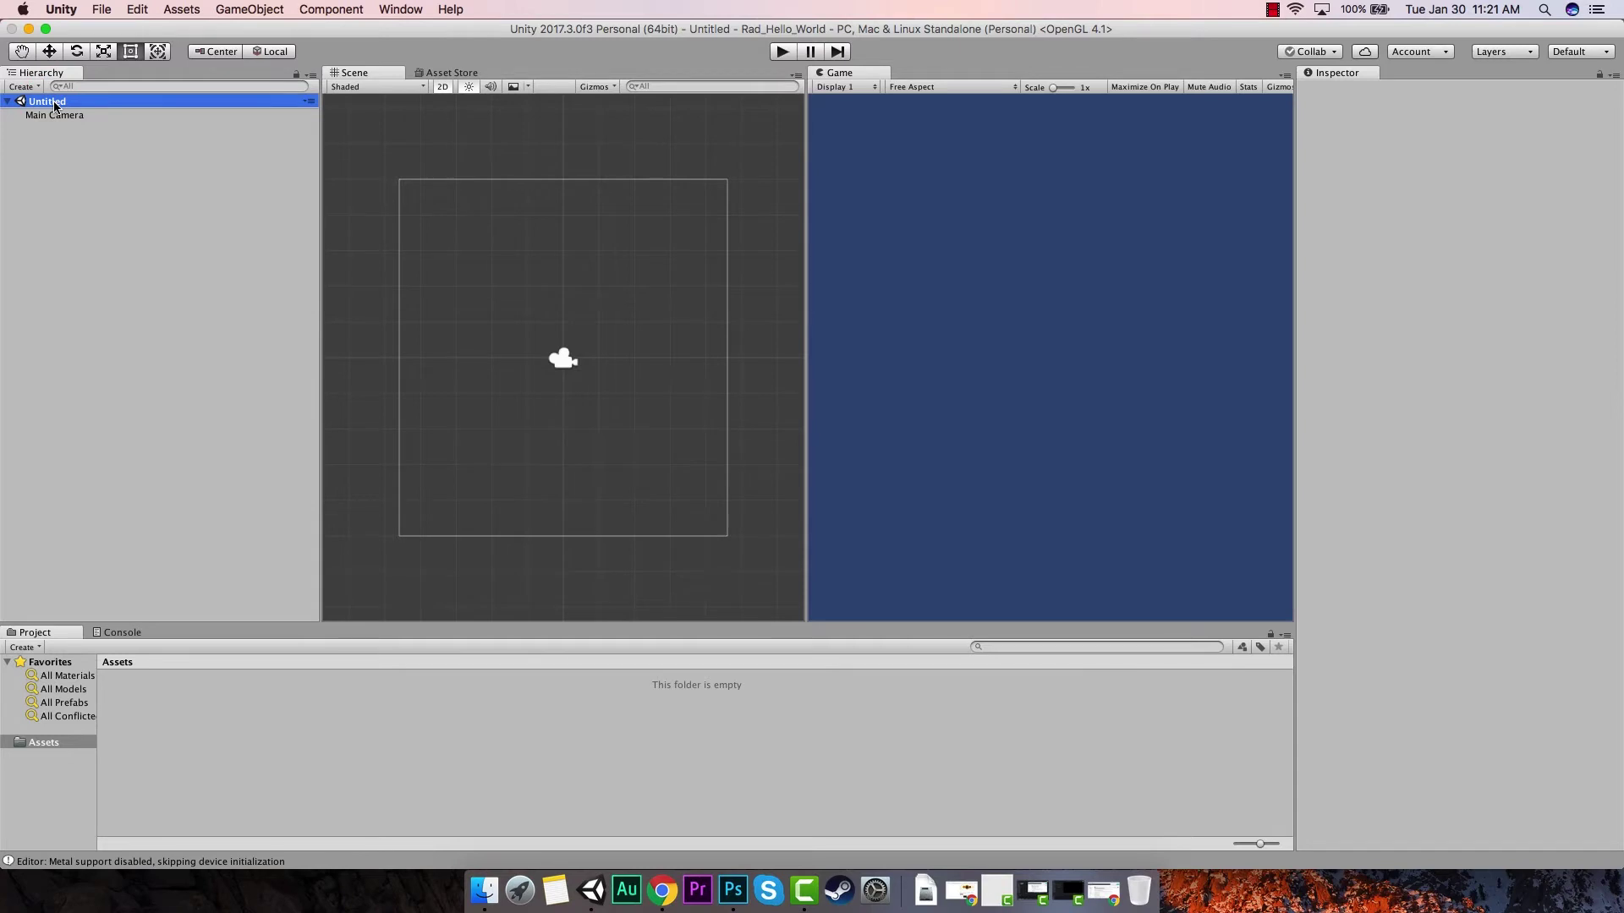
Step: Save the current scene as Main in the Assets folder and select the saved scene asset
left_click(102, 10)
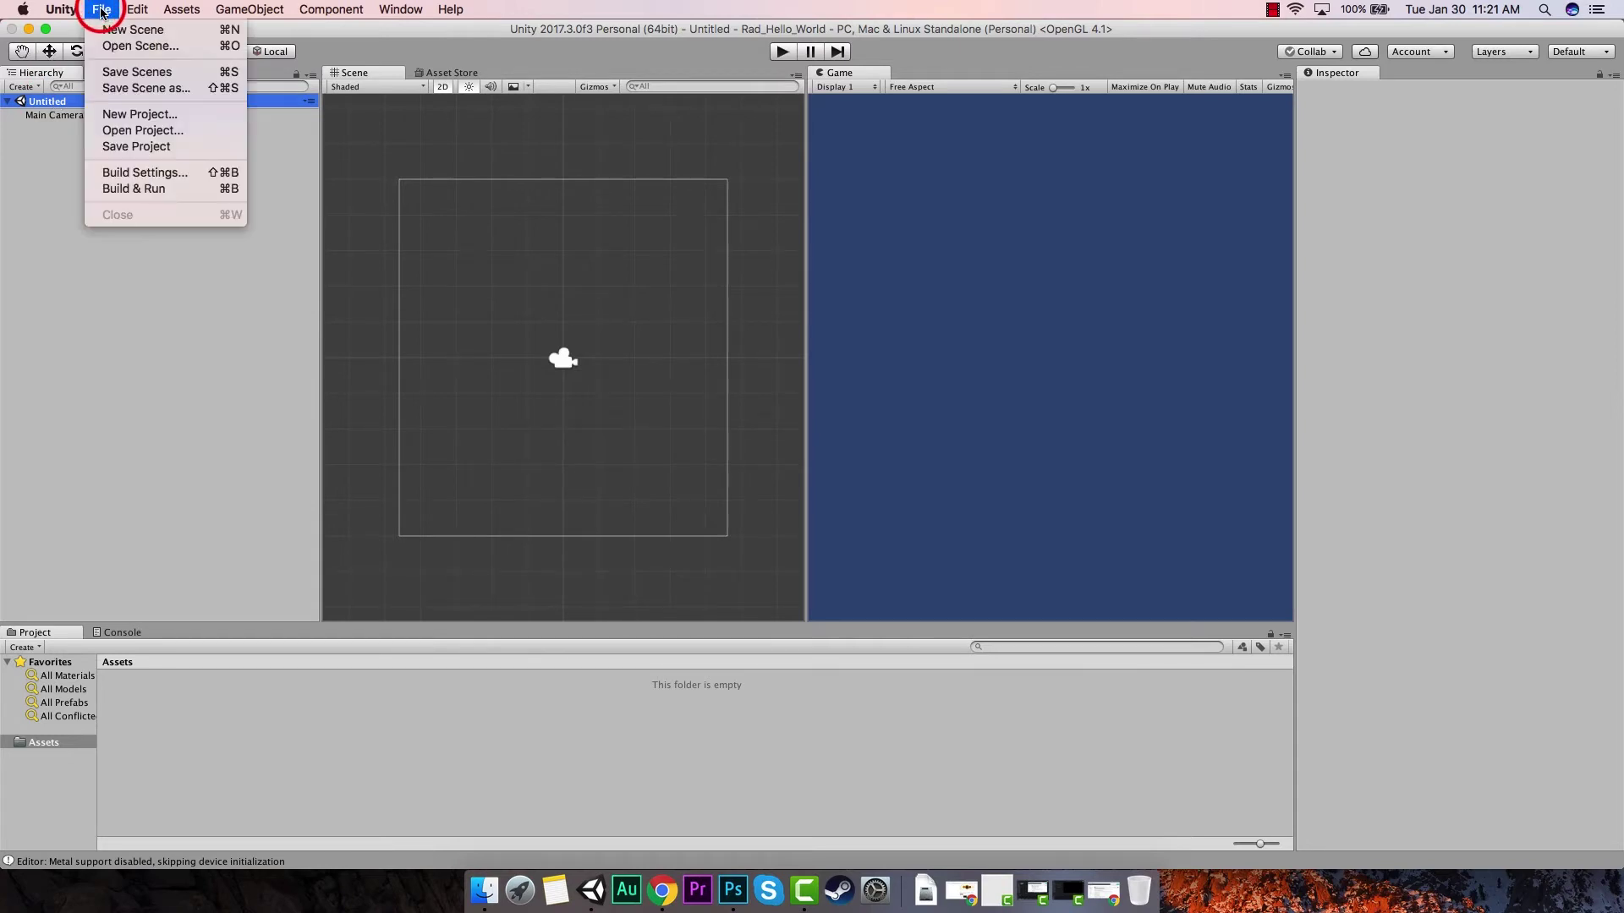
left_click(145, 88)
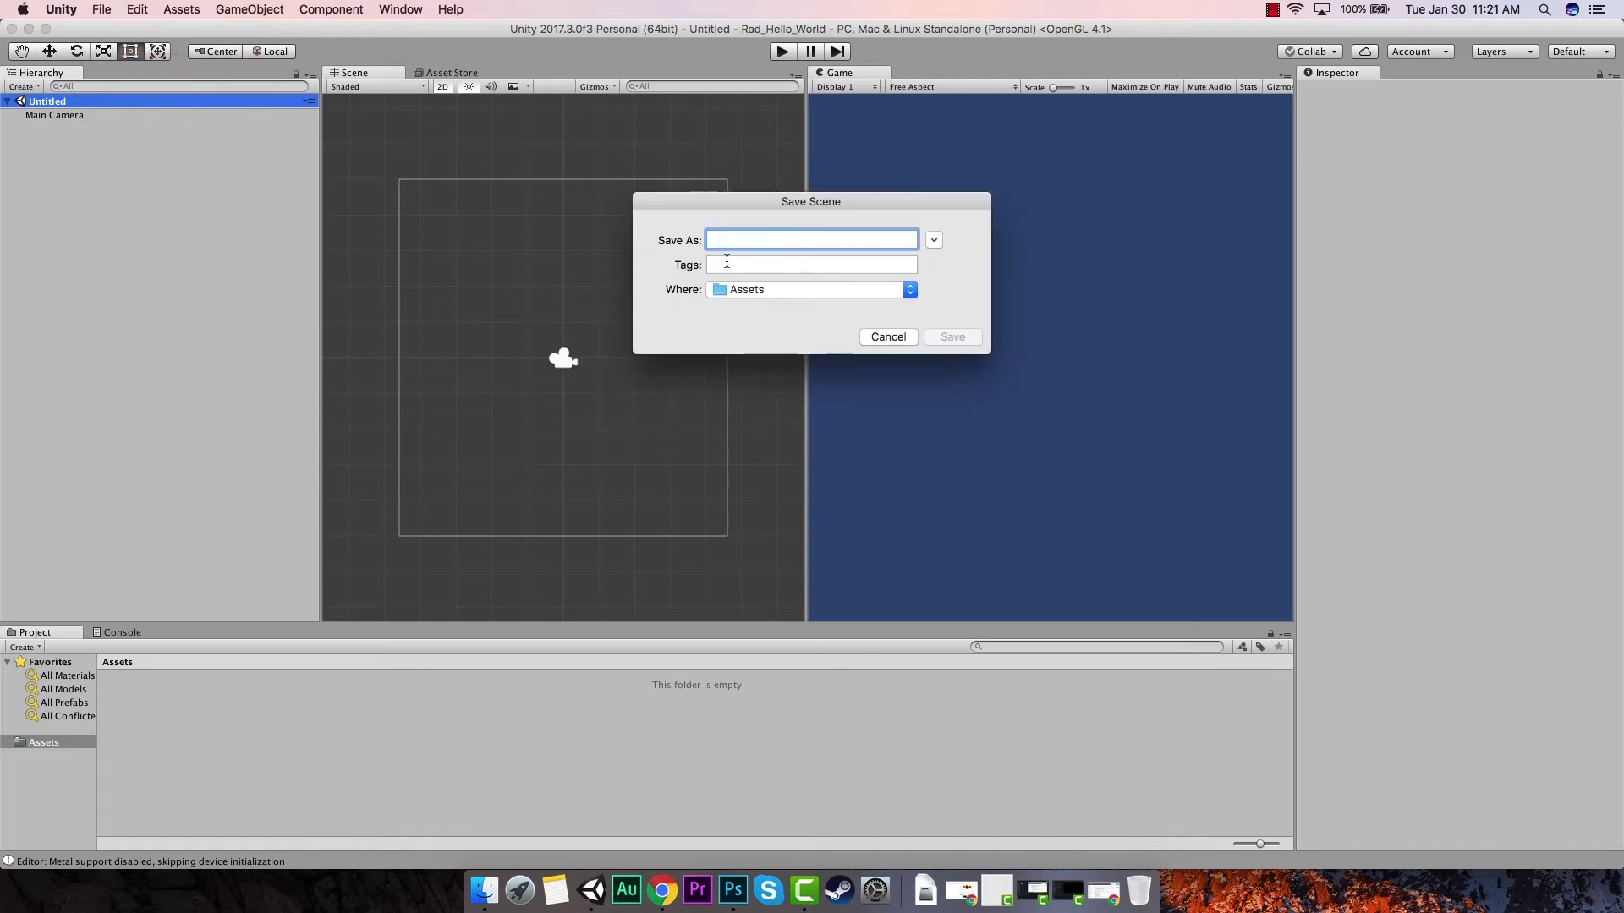
type("Main")
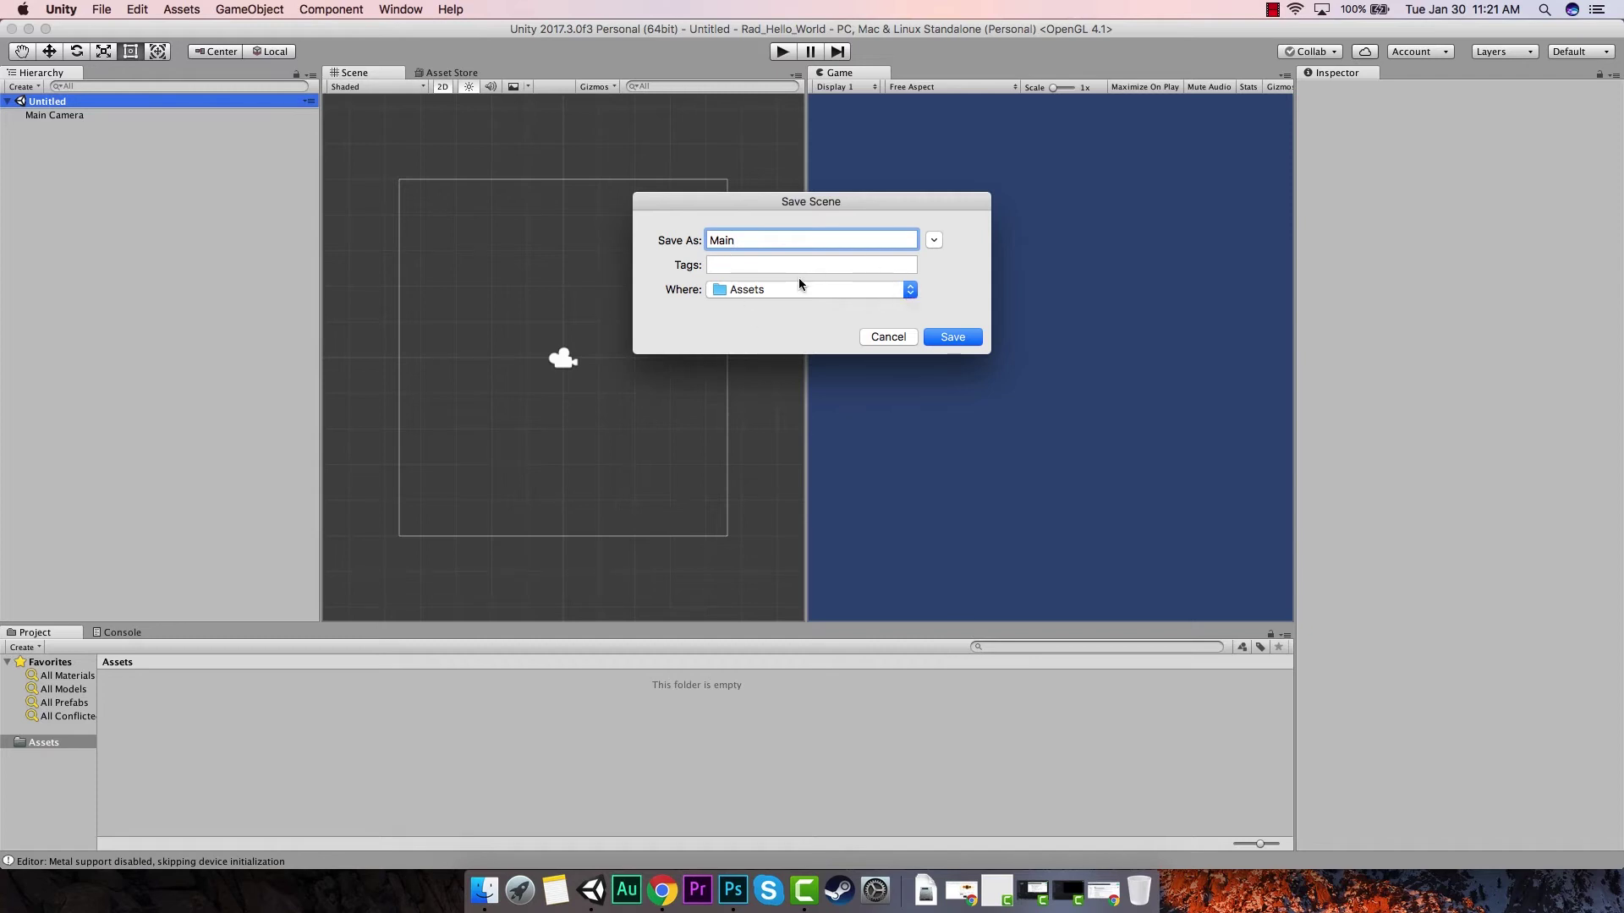
left_click(952, 336)
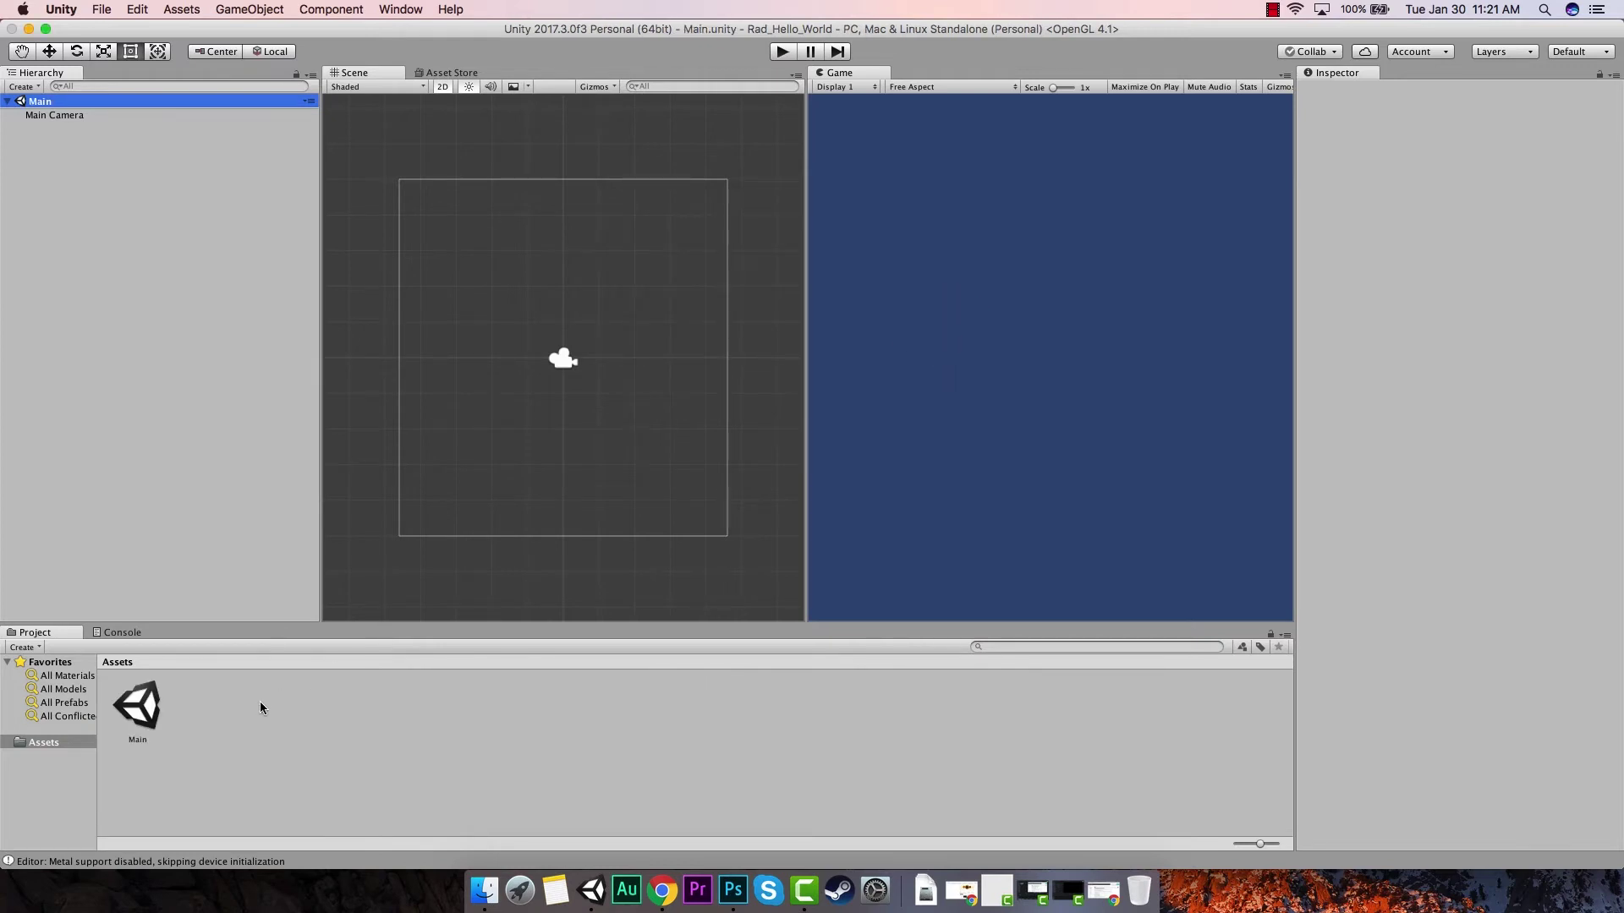
left_click(170, 722)
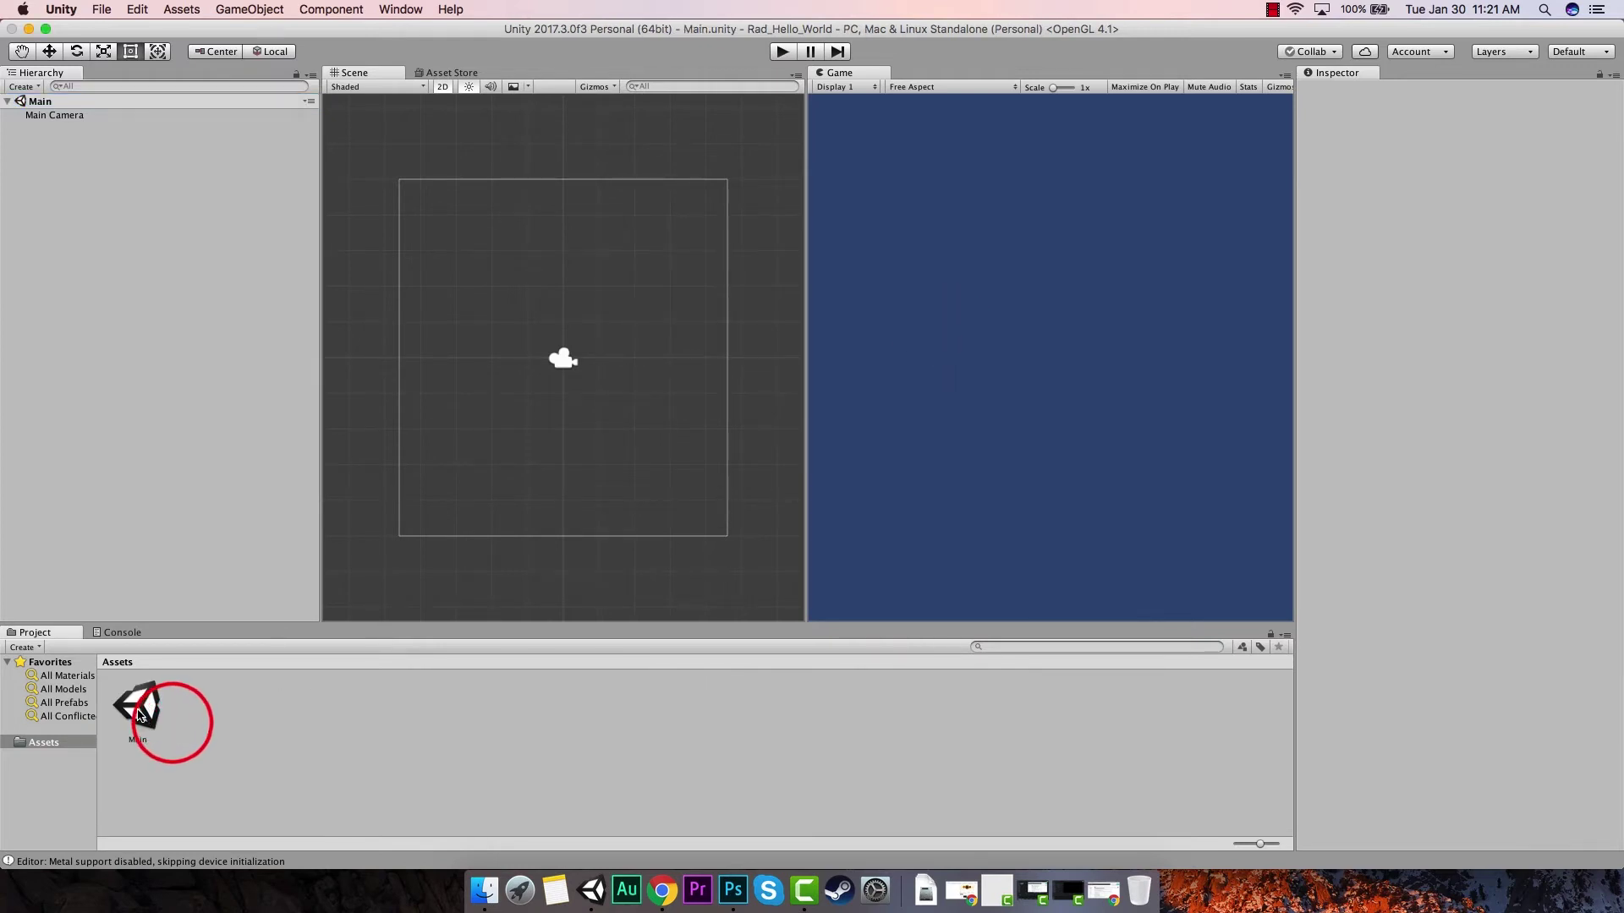
left_click(139, 713)
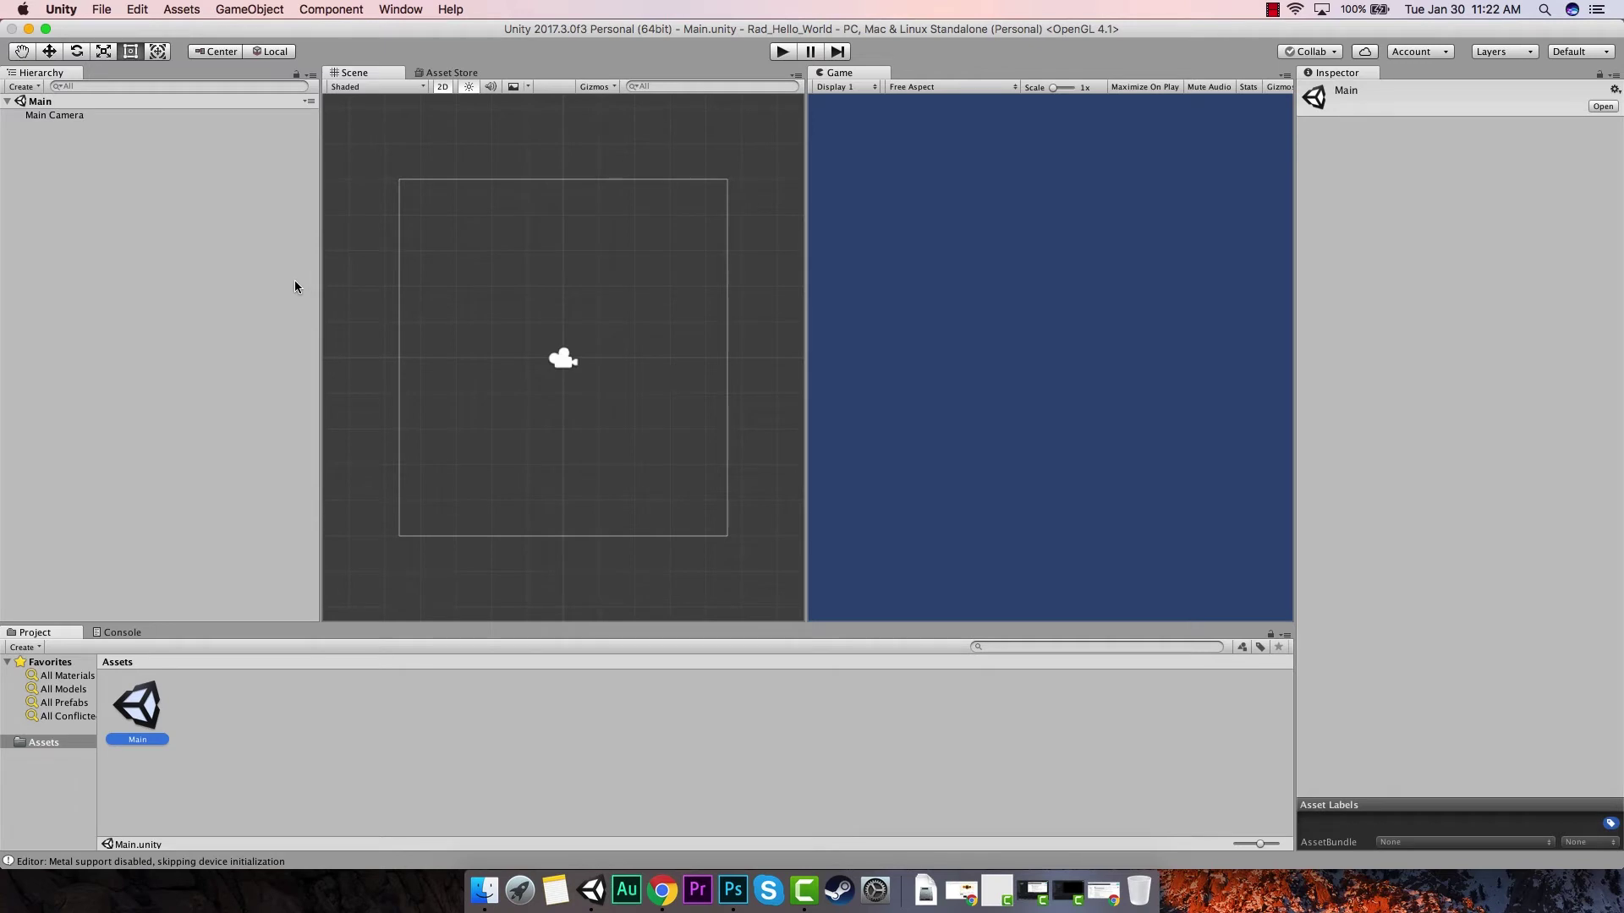
Step: Add a UI Text object to the Main scene
left_click(49, 103)
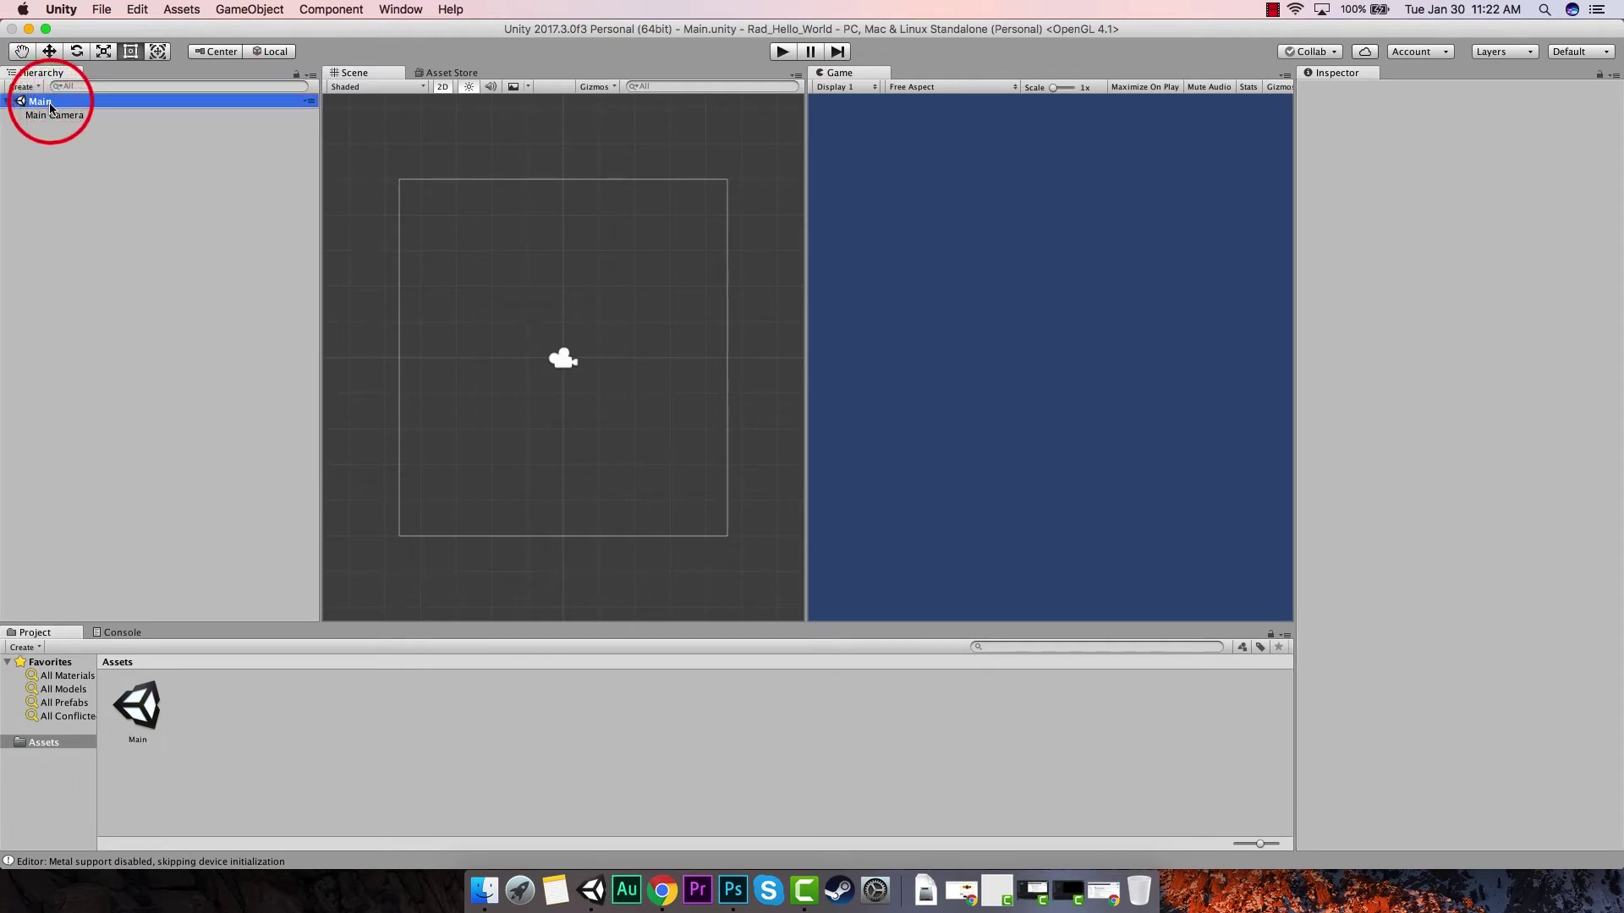
right_click(49, 105)
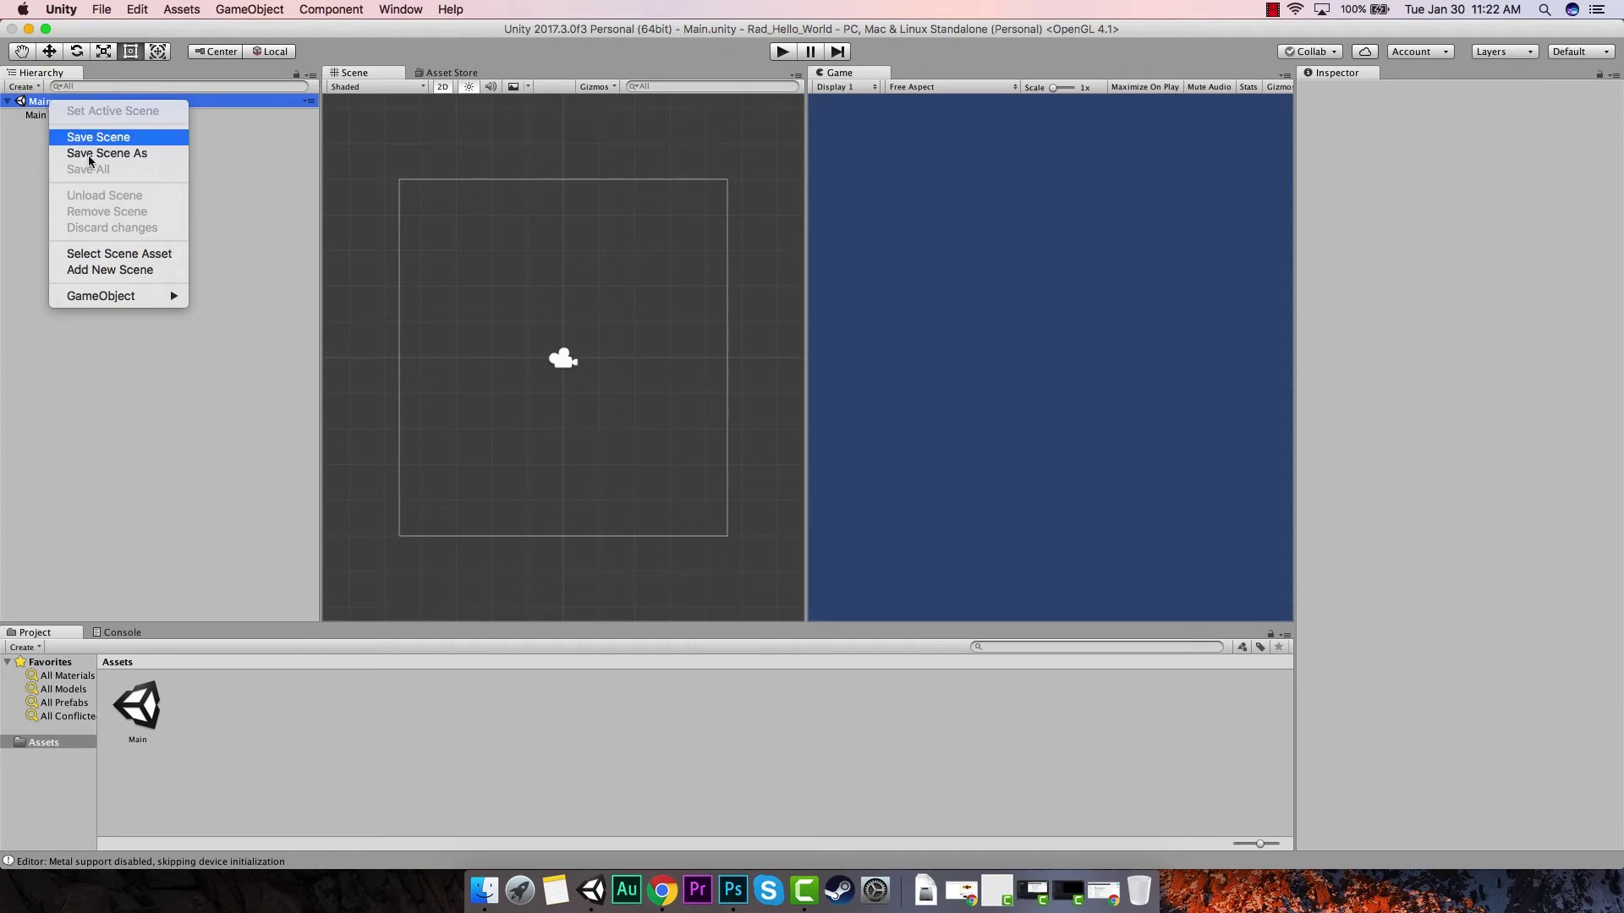
mouse_move(135, 301)
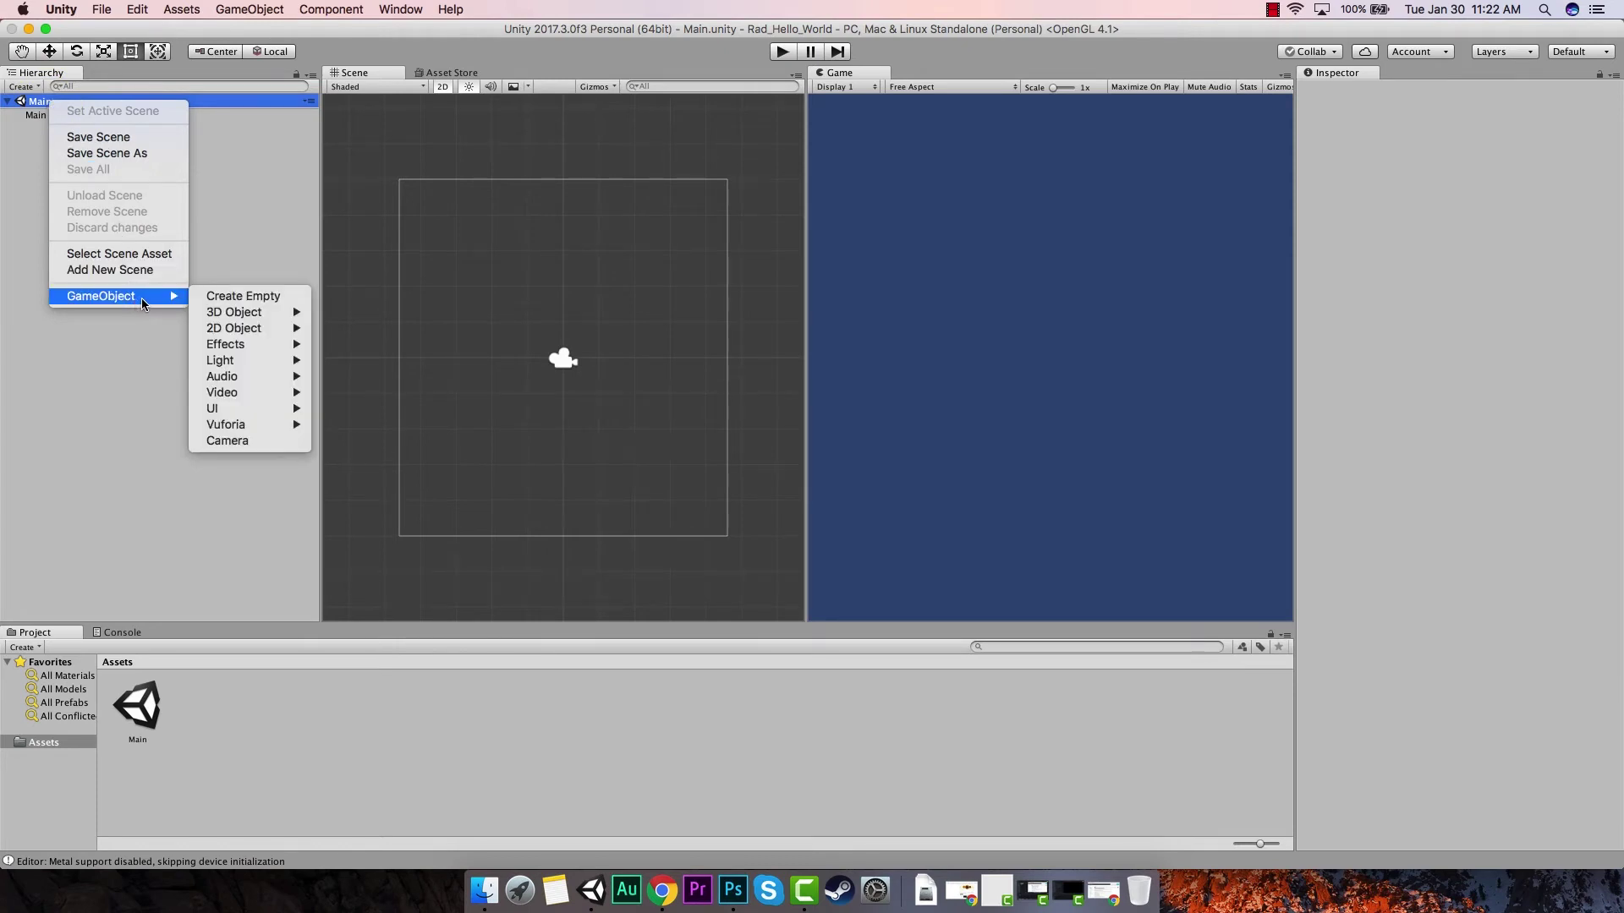
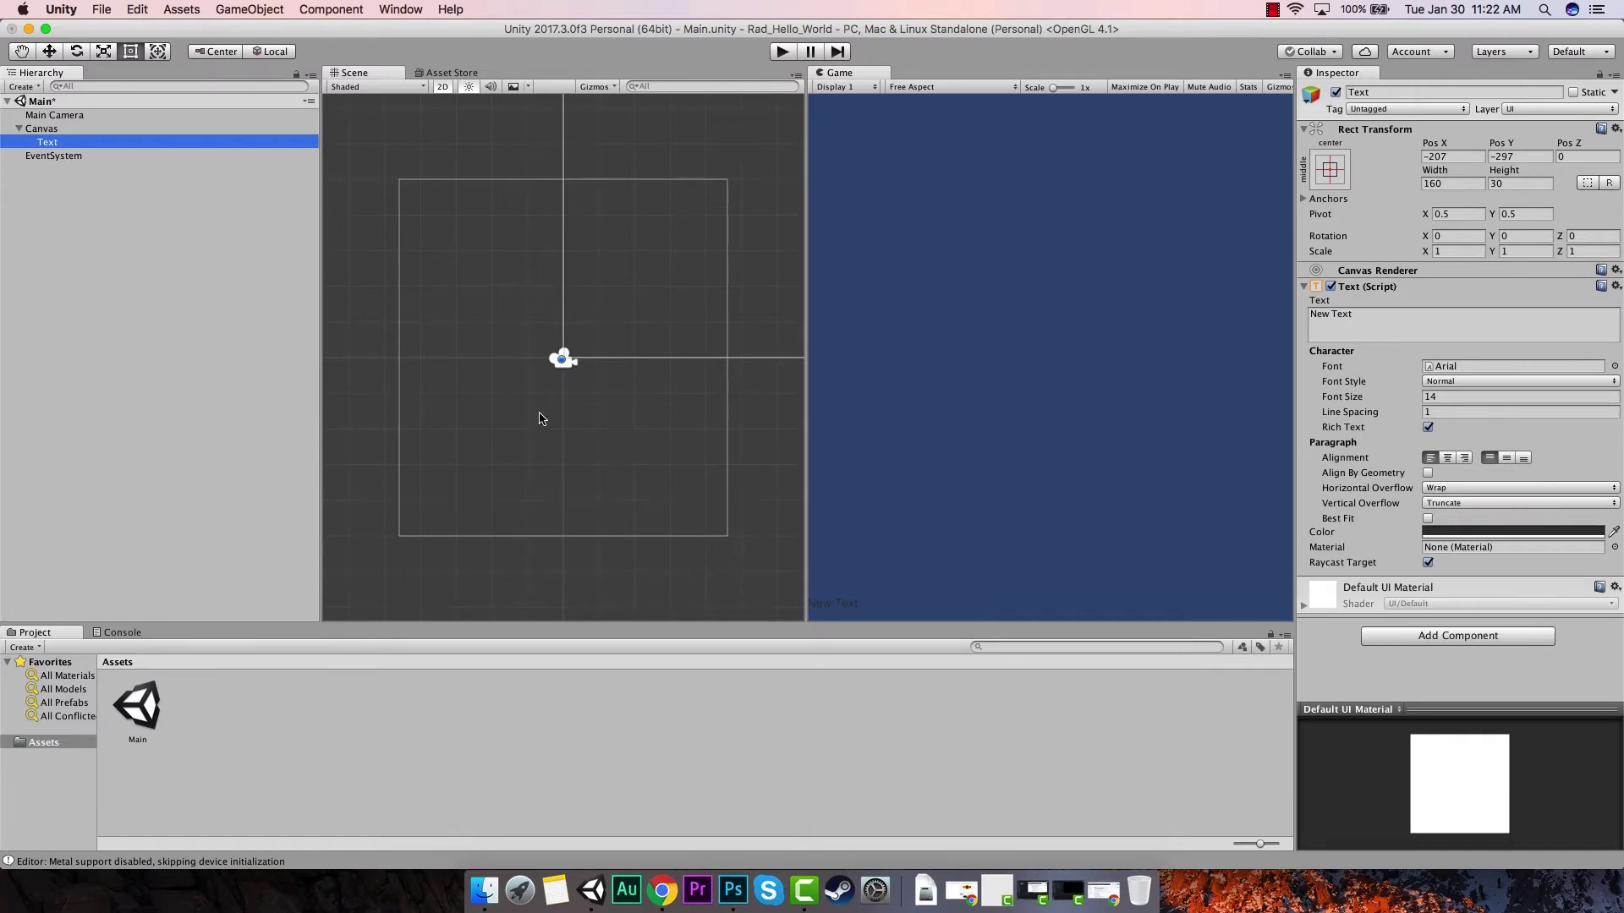
Step: Examine the text object against the camera frame and canvas outline in the Scene view
scroll(573, 422, "down", 10)
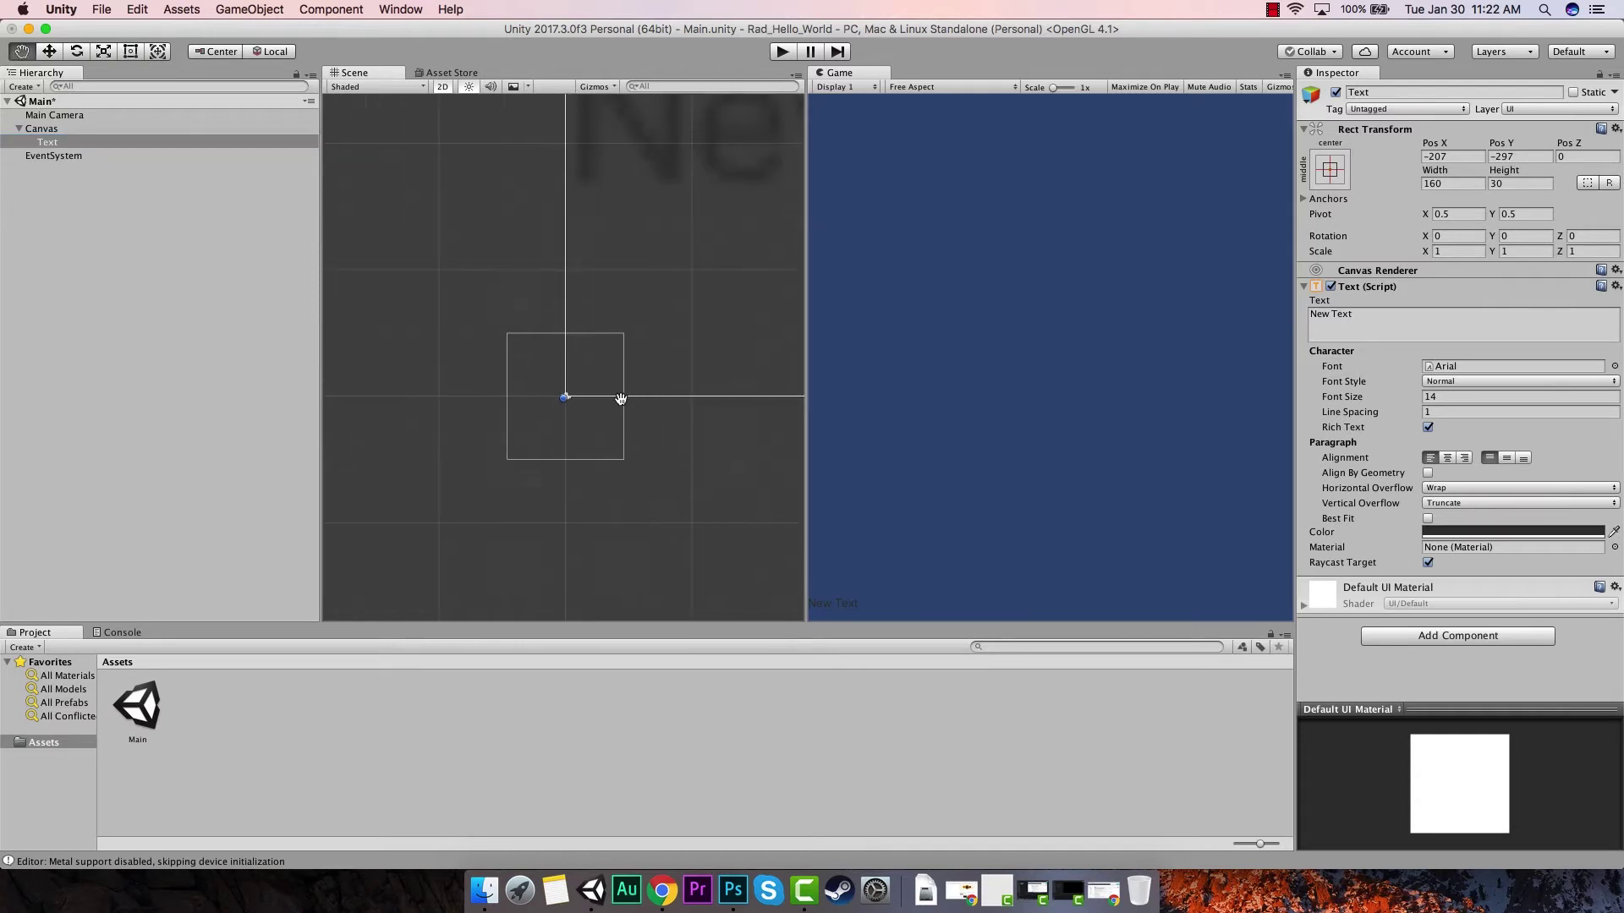
scroll(500, 433, "down", 10)
scroll(503, 435, "down", 10)
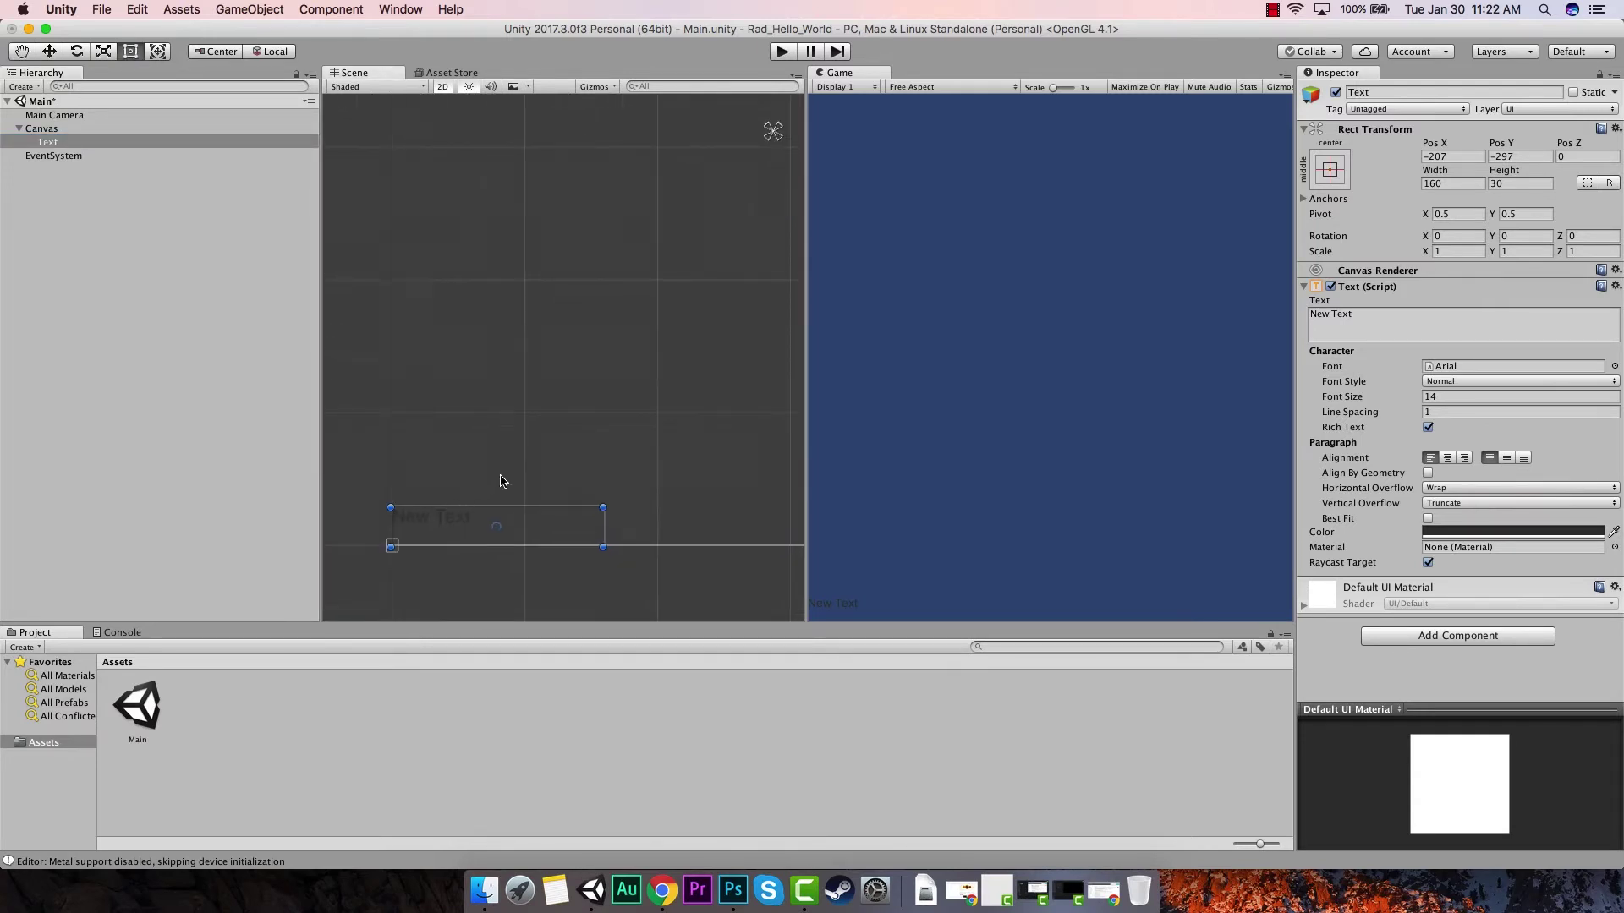
scroll(438, 482, "up", 10)
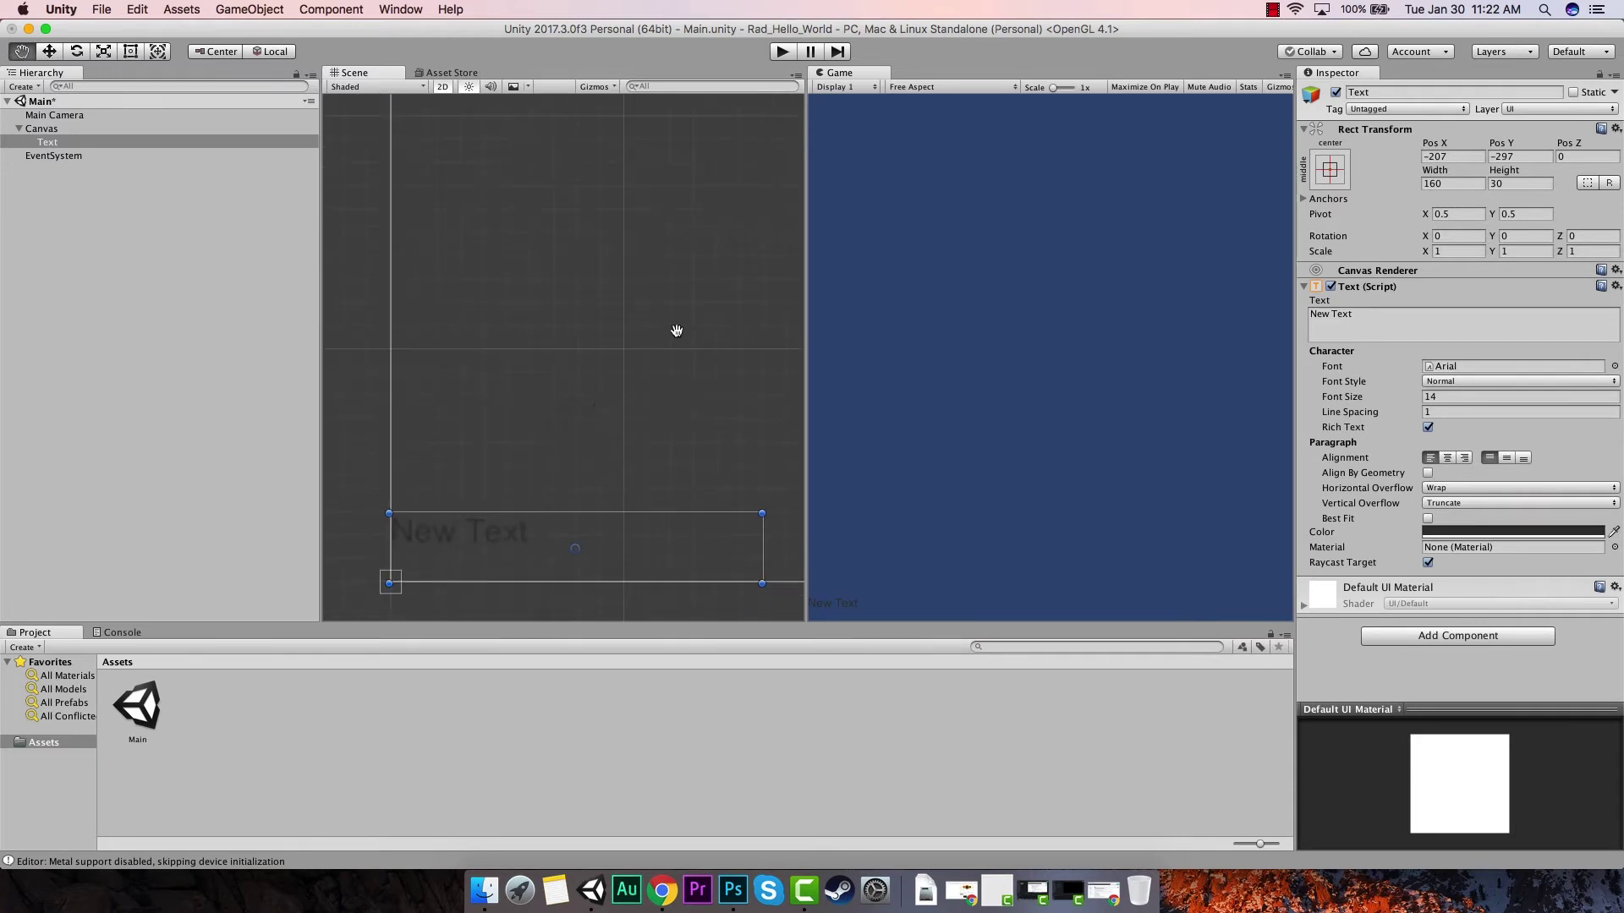
middle_click_drag(630, 439, 494, 581)
scroll(562, 402, "up", 8)
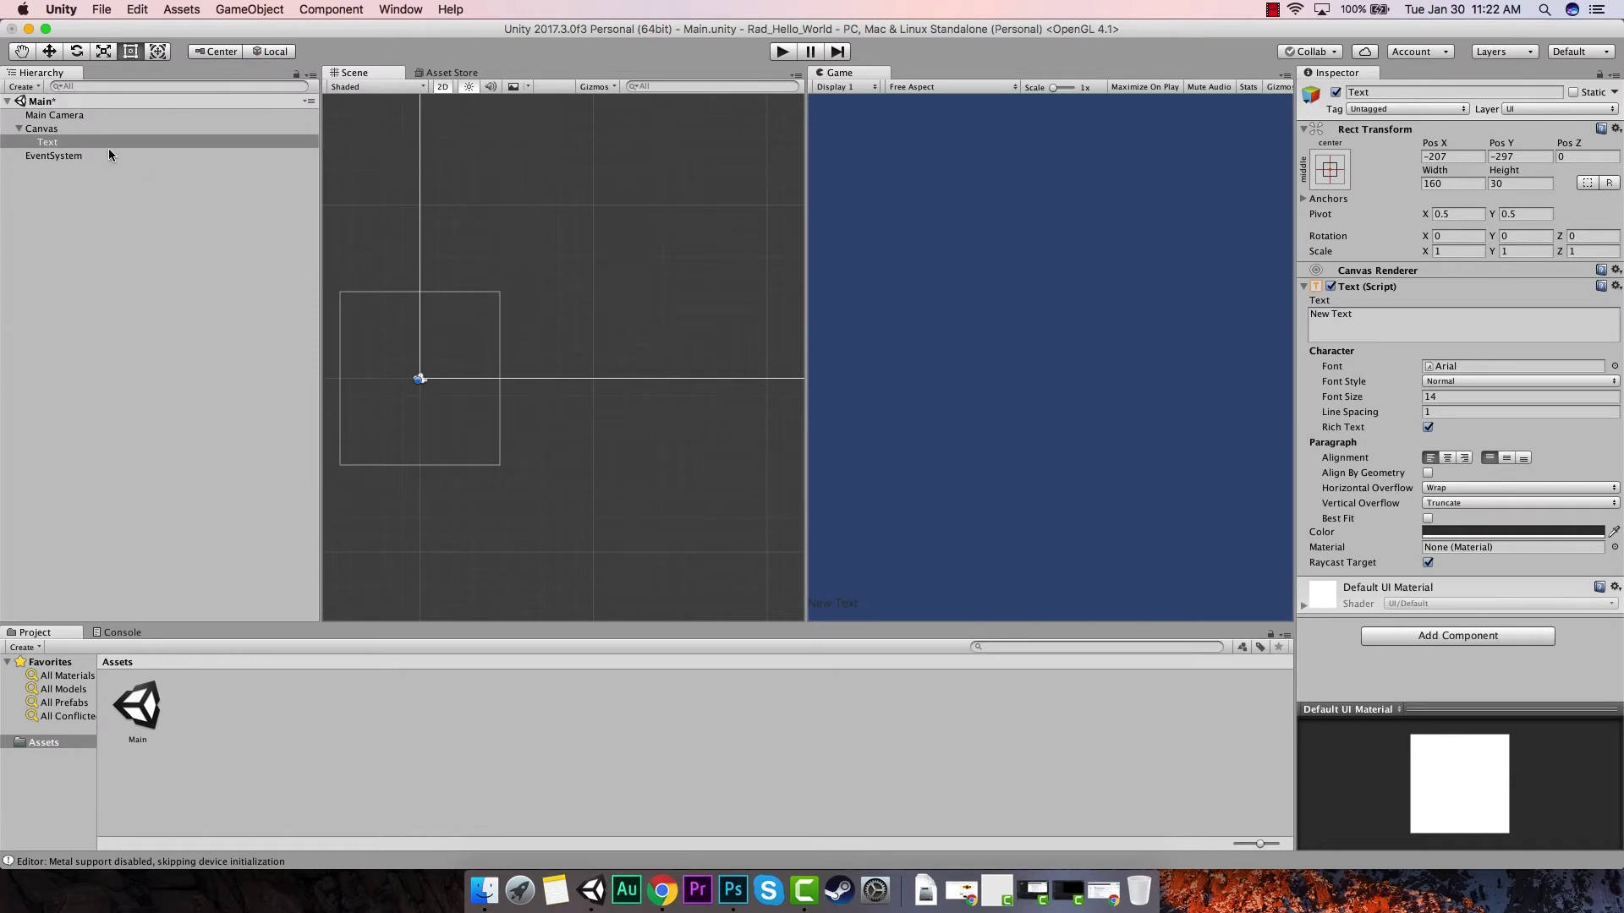
Step: Inspect the properties of the Canvas and its child Text, and frame the Text in the Scene view
left_click(53, 144)
left_click(34, 128)
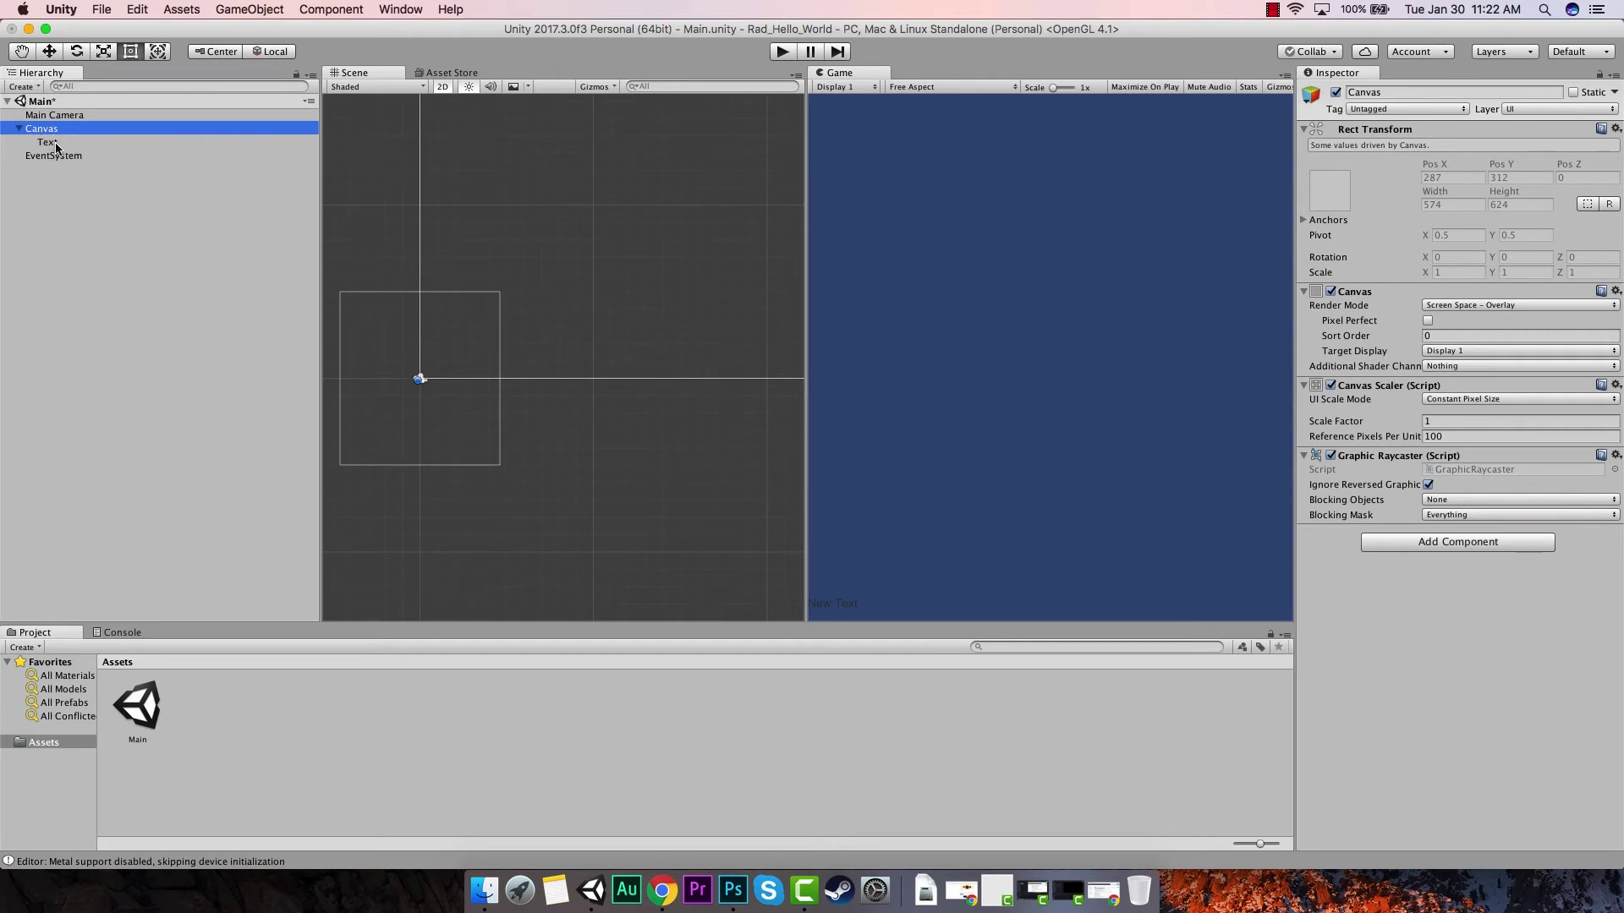
left_click(56, 144)
left_click(841, 606)
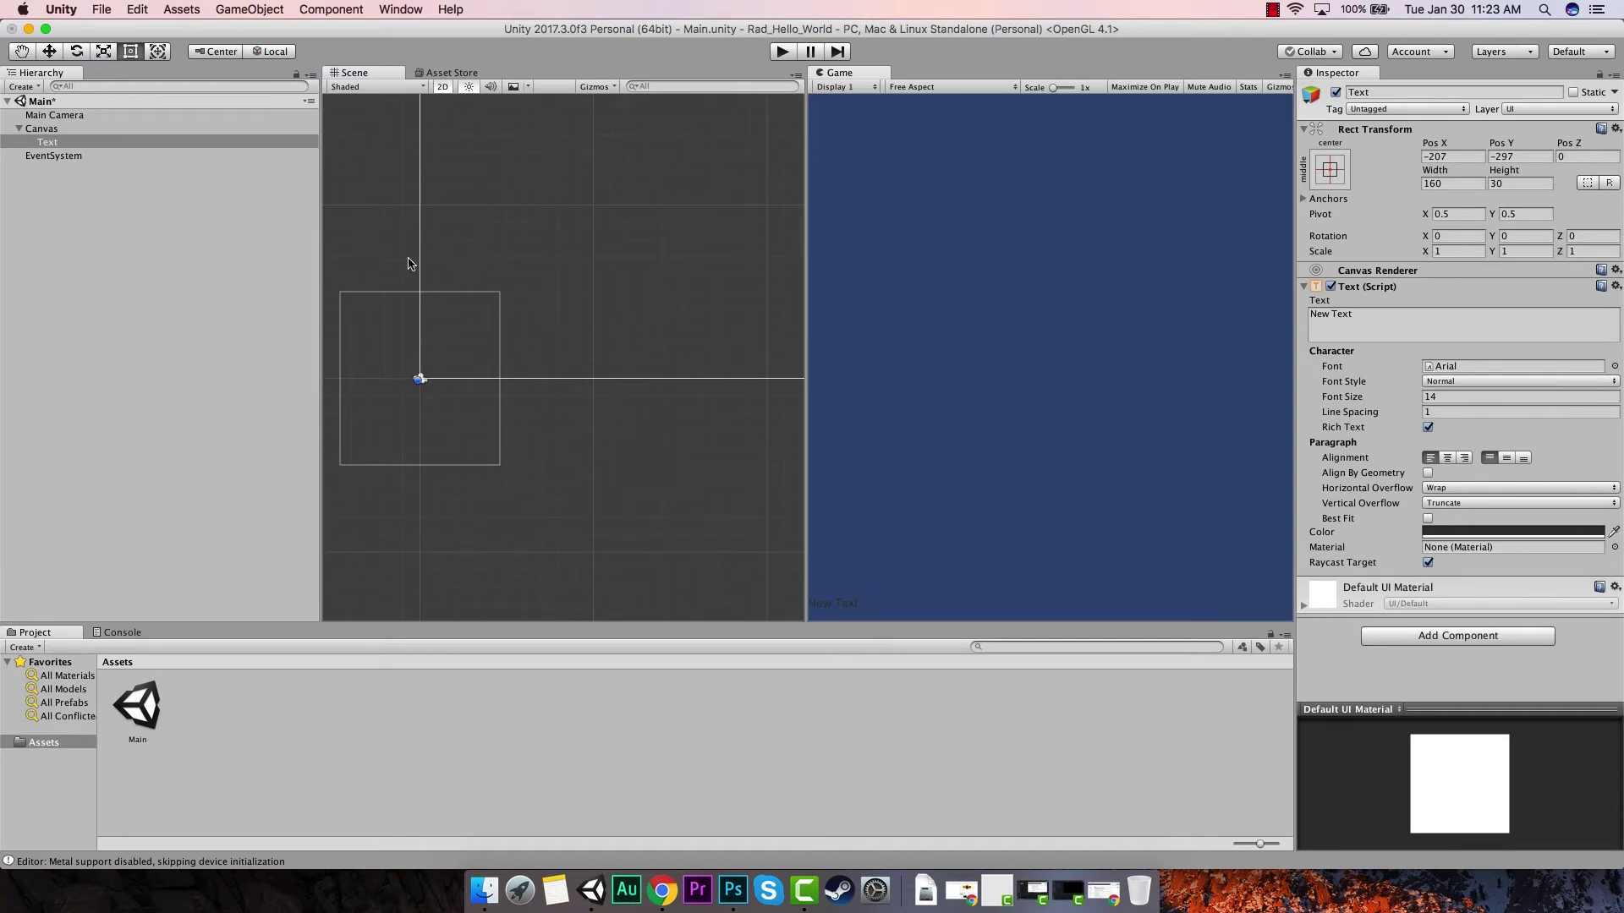
left_click(58, 128)
left_click(61, 137)
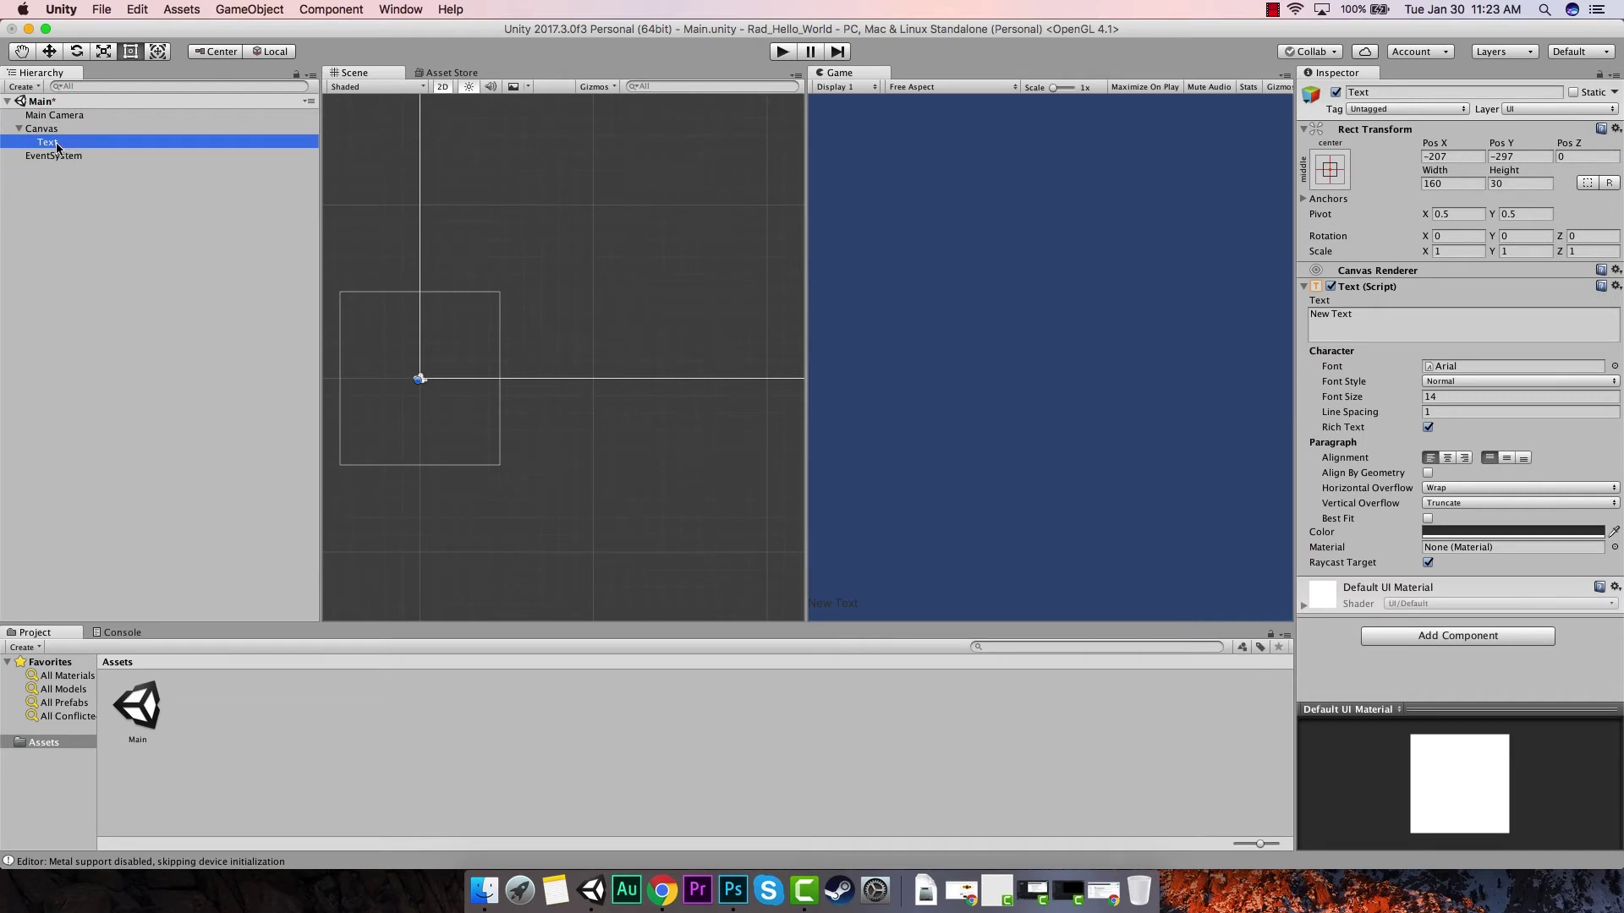
double_click(51, 142)
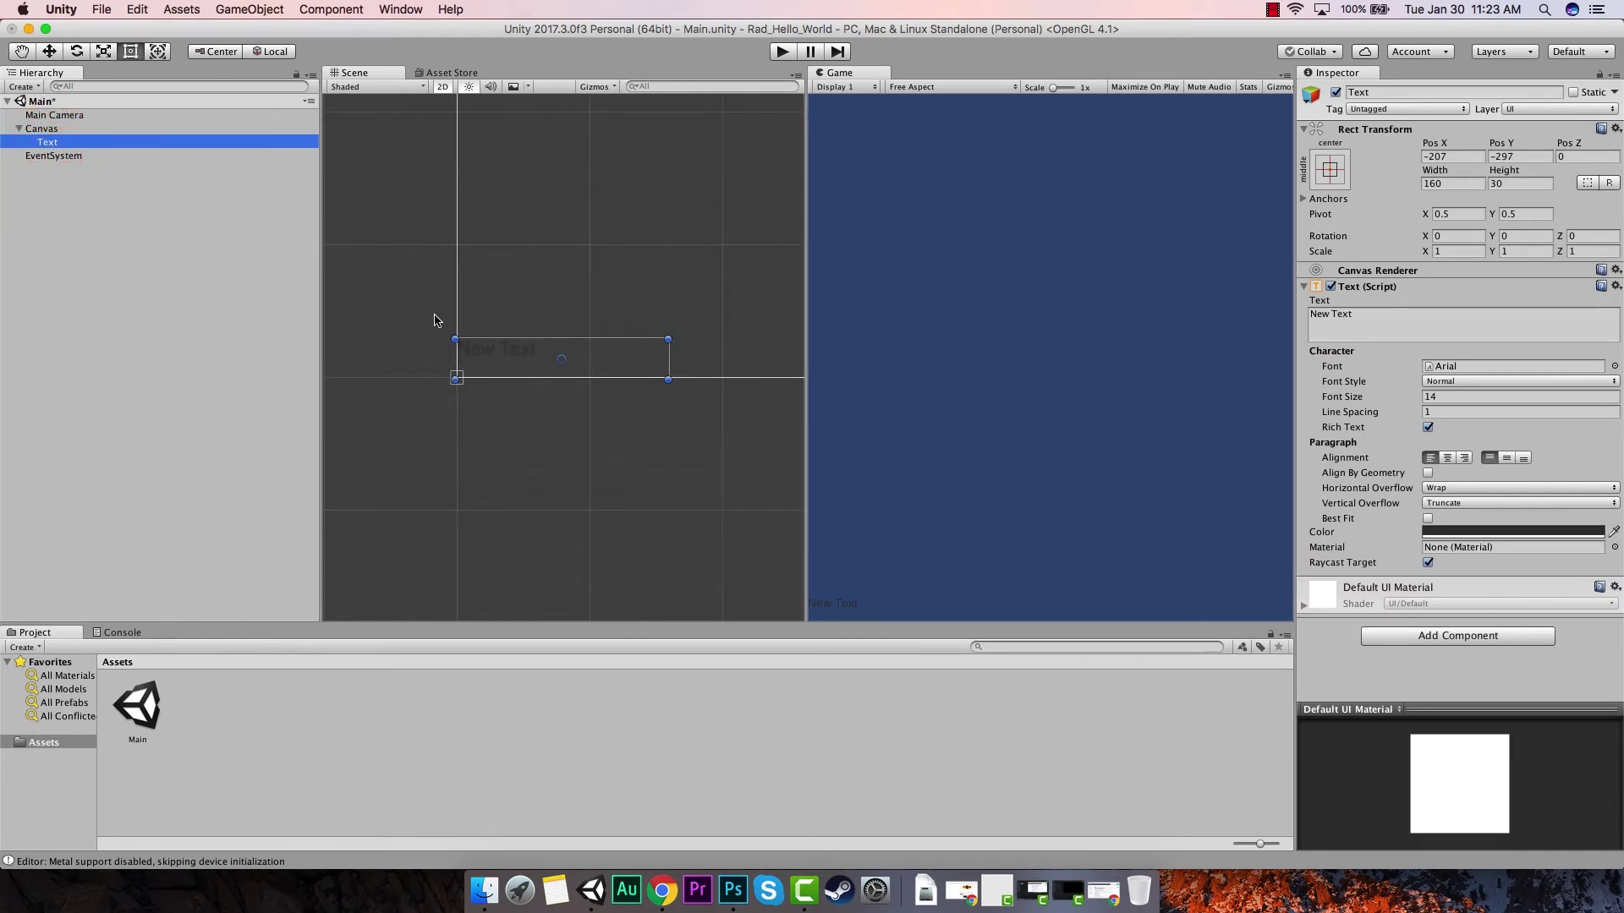
Step: Move the Text inward from the canvas corner to about X -98, Y -192, and widen the Scene view to about twice the Game view
left_click(60, 145)
left_click(64, 115)
left_click(51, 128)
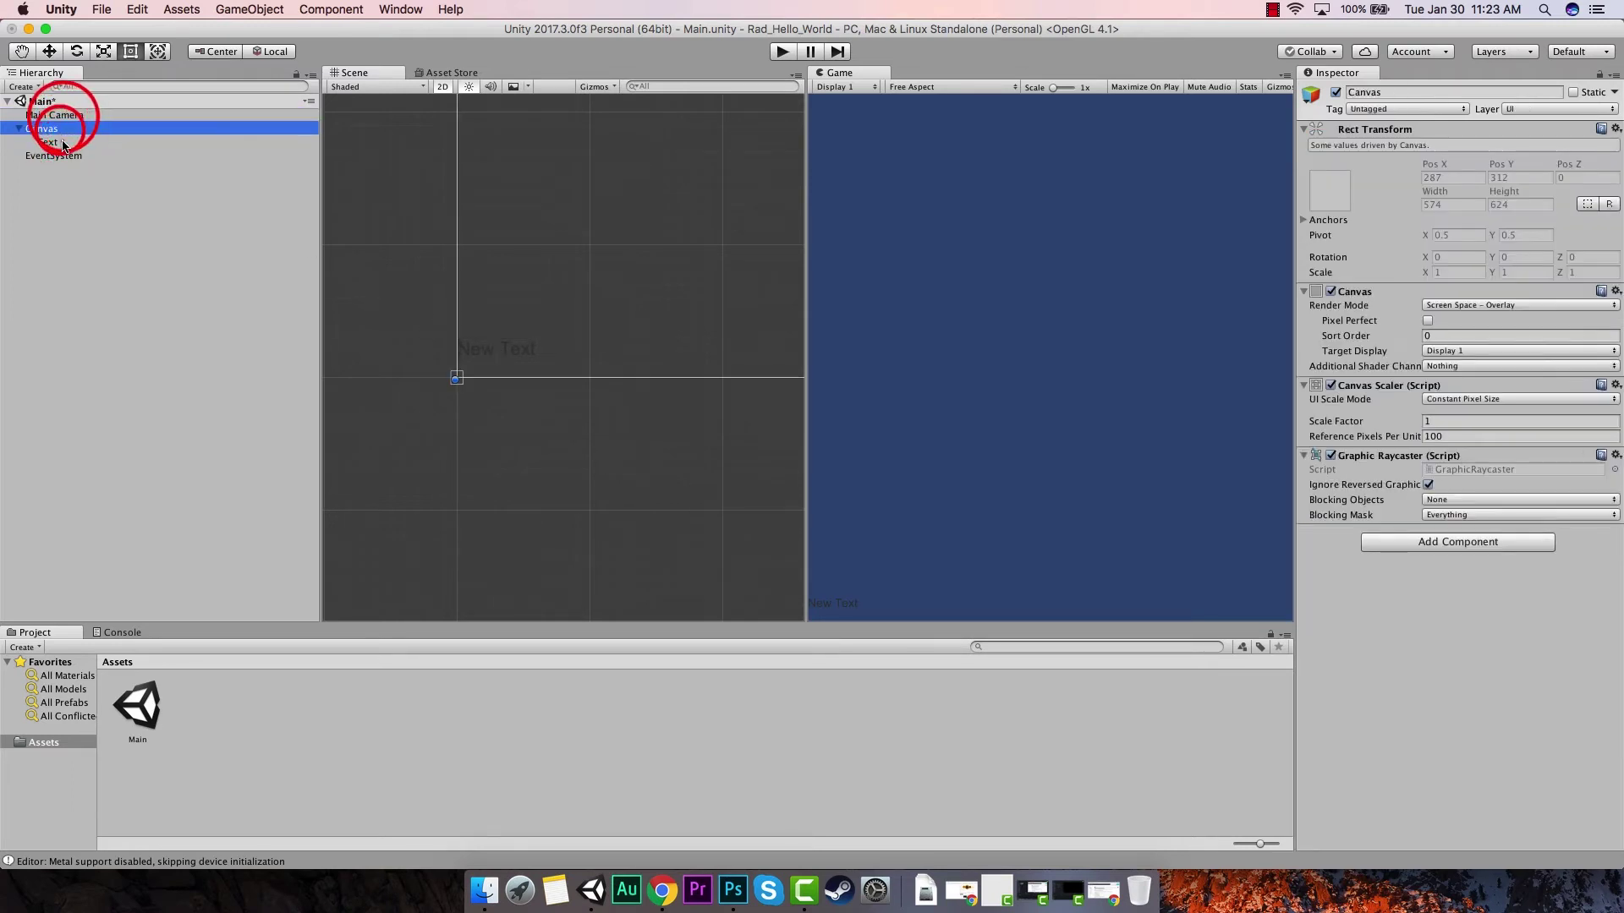
left_click(59, 142)
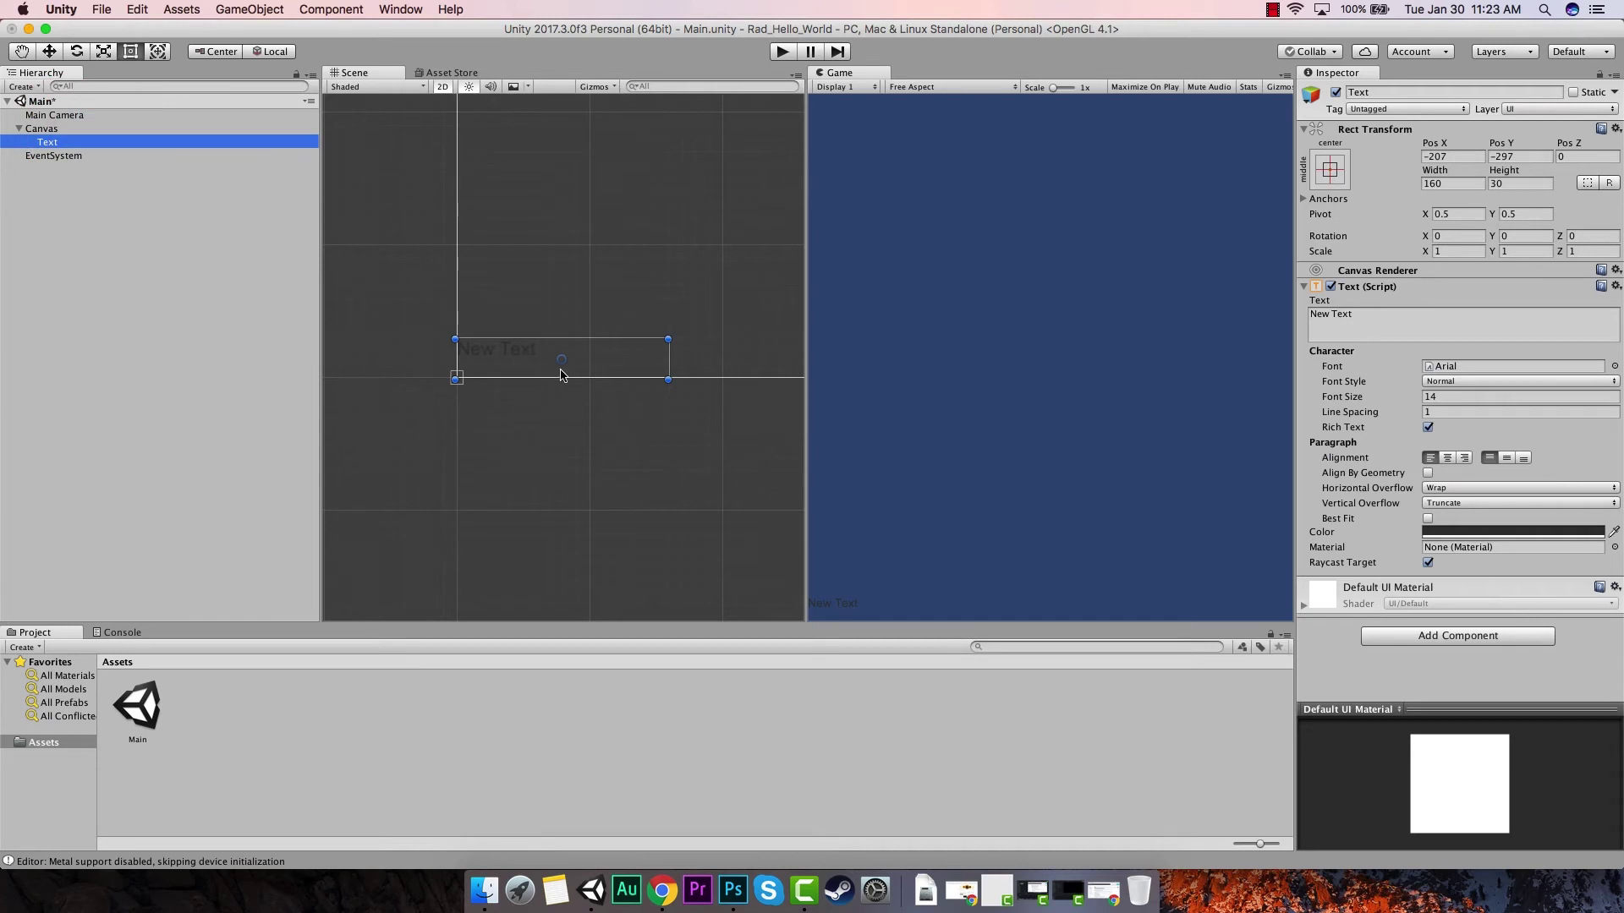
left_click_drag(809, 360, 869, 385)
left_click_drag(507, 352, 671, 199)
scroll(674, 306, "down", 2)
left_click_drag(867, 286, 966, 305)
scroll(663, 297, "down", 1)
scroll(753, 313, "down", 4)
middle_click_drag(814, 250, 679, 422)
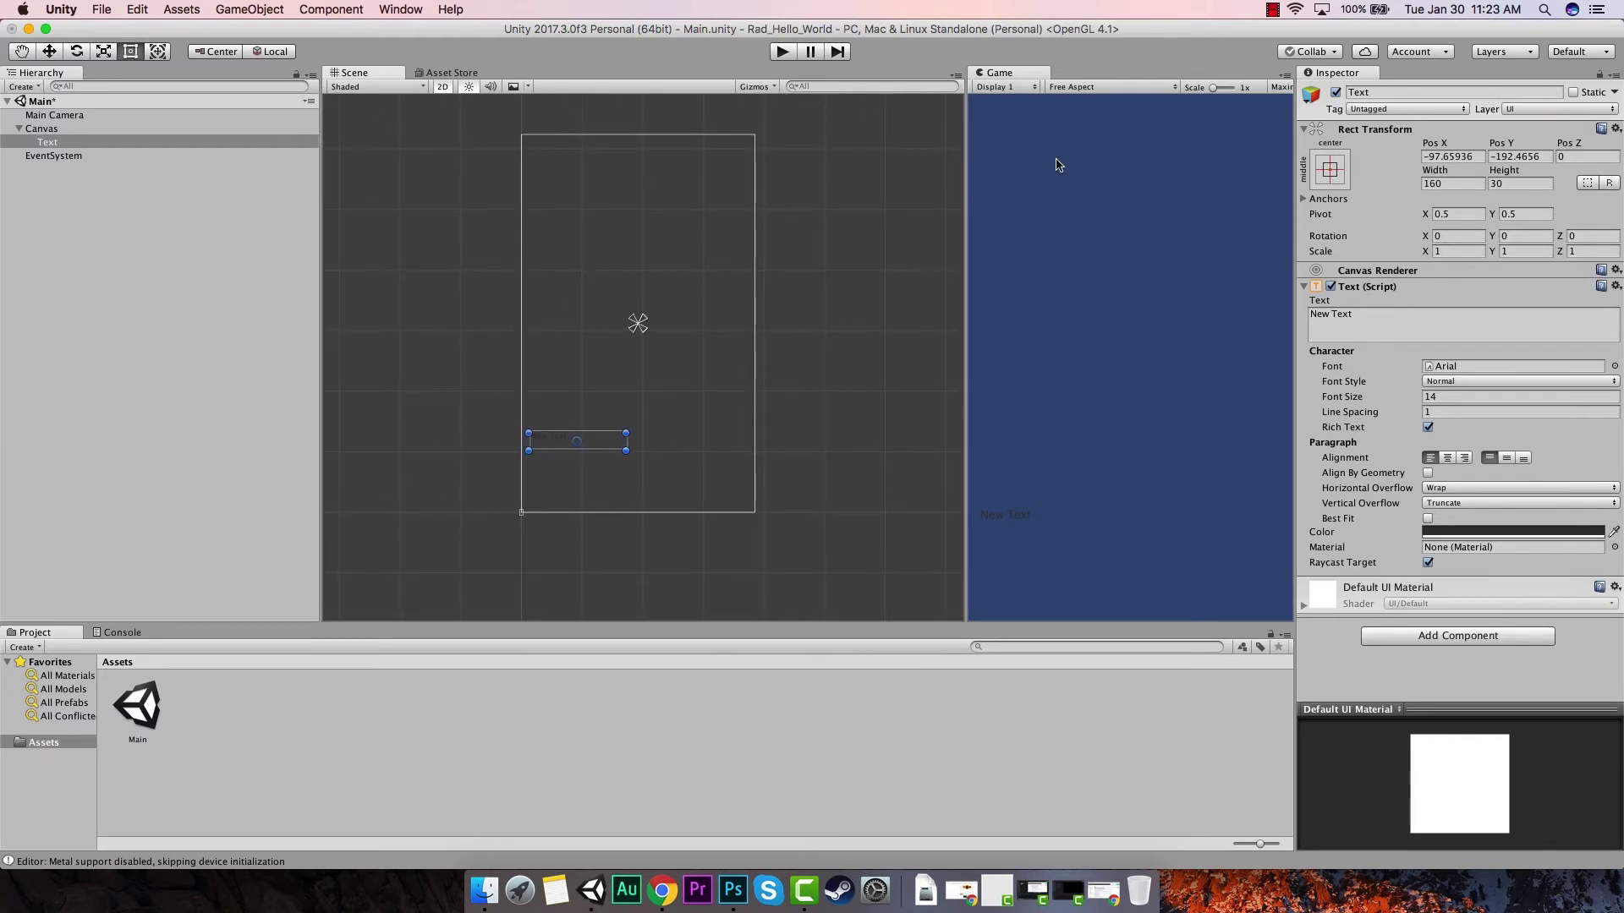
Step: Position the Text at the exact centre of the canvas, at X 0 and Y 0
left_click_drag(558, 440, 618, 322)
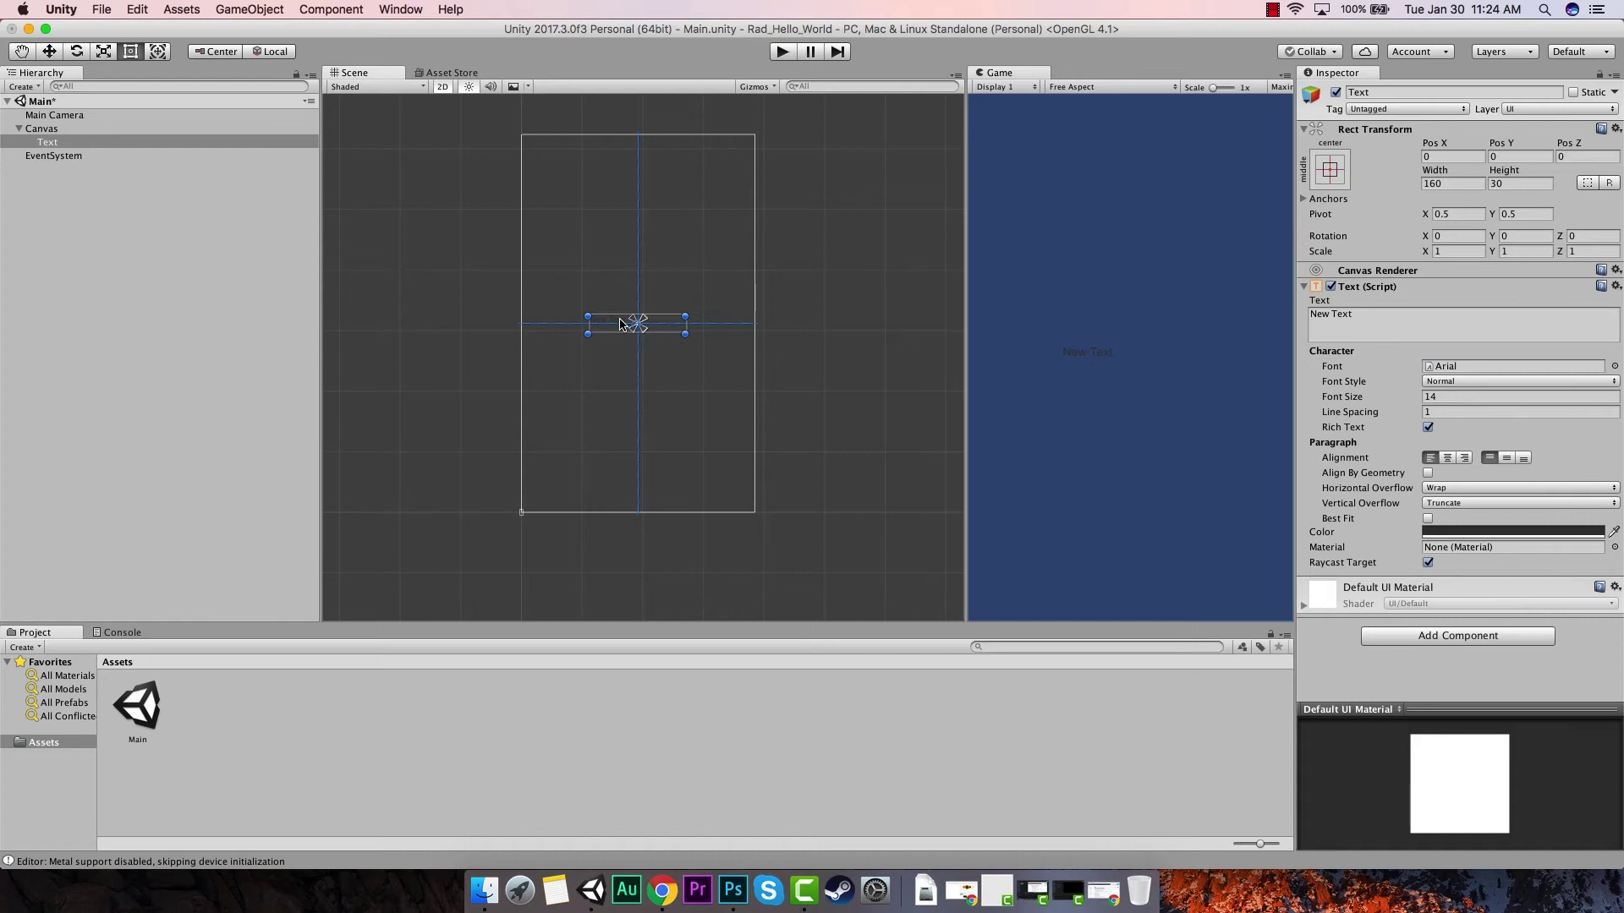
left_click_drag(620, 324, 615, 292)
scroll(615, 292, "up", 5)
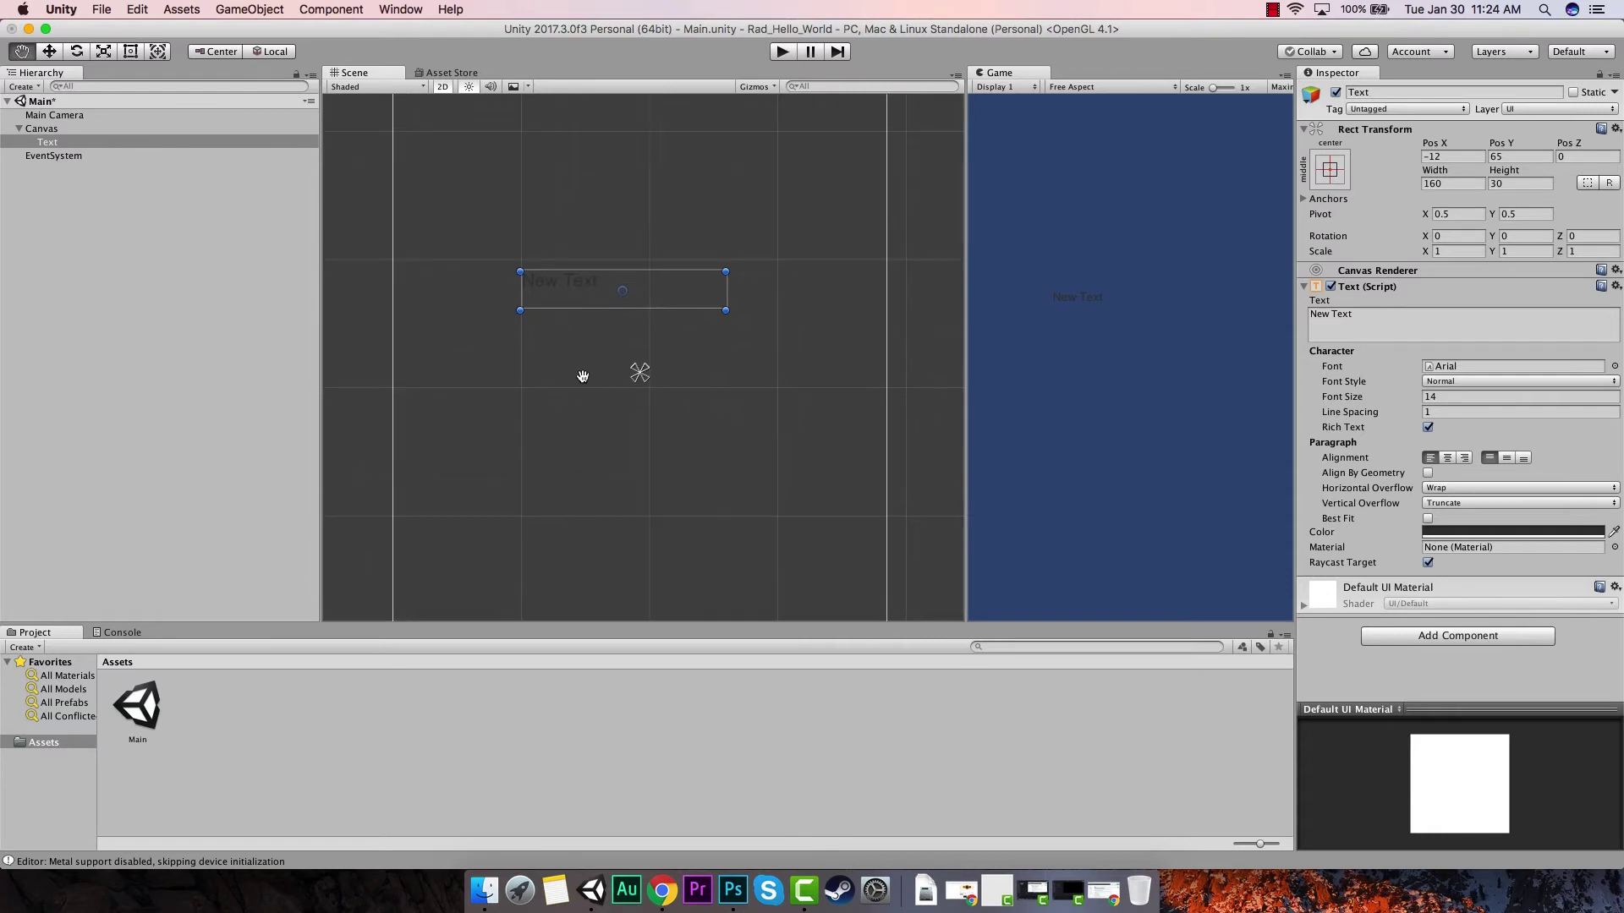
left_click(585, 622)
left_click(566, 624)
left_click_drag(573, 345, 594, 428)
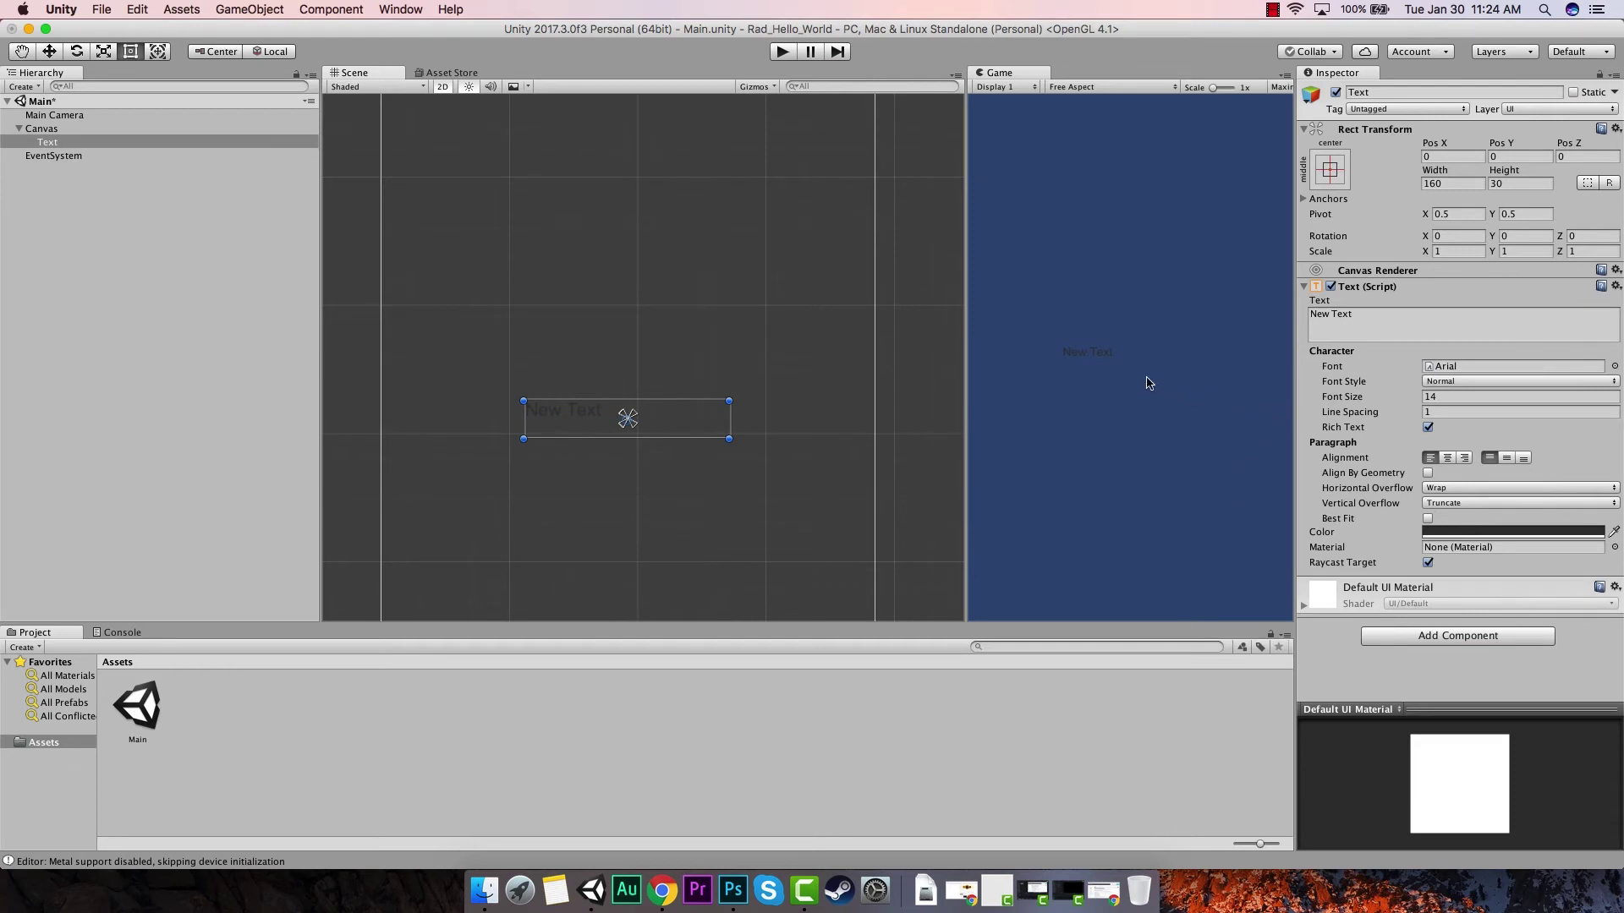
Step: Set the Text's font size to 20 and its font style to Bold
mouse_move(1405, 398)
left_mouse_down()
mouse_move(1440, 401)
mouse_move(1422, 397)
left_mouse_up()
left_click(1426, 399)
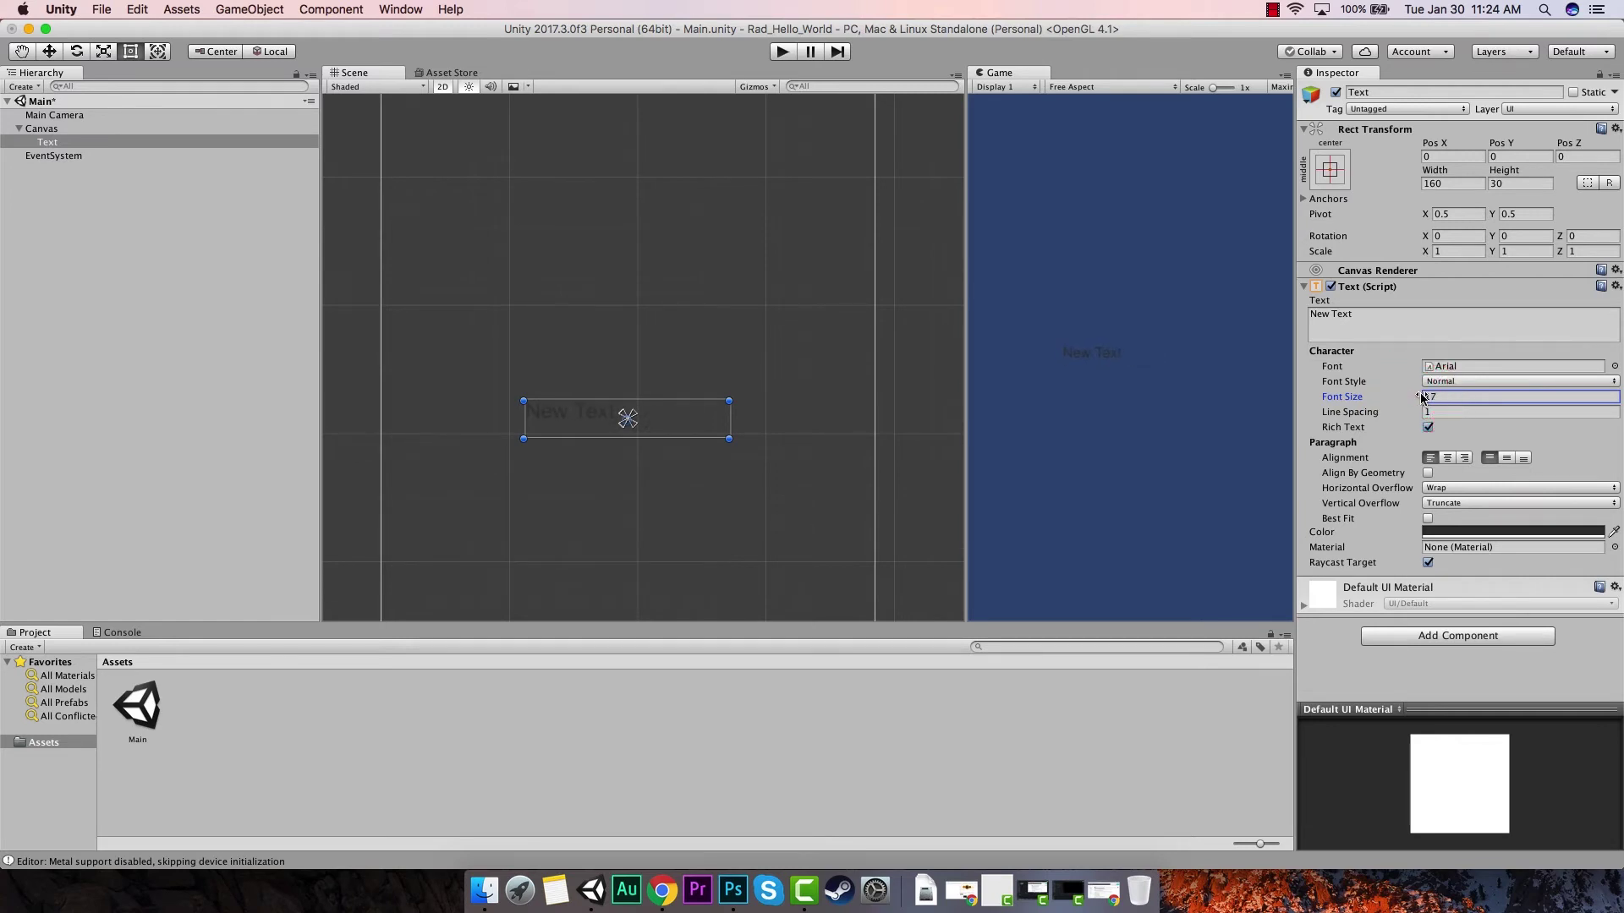
type("14")
left_click(1435, 399)
key("Return")
type("20")
left_click(1458, 380)
left_click(1463, 392)
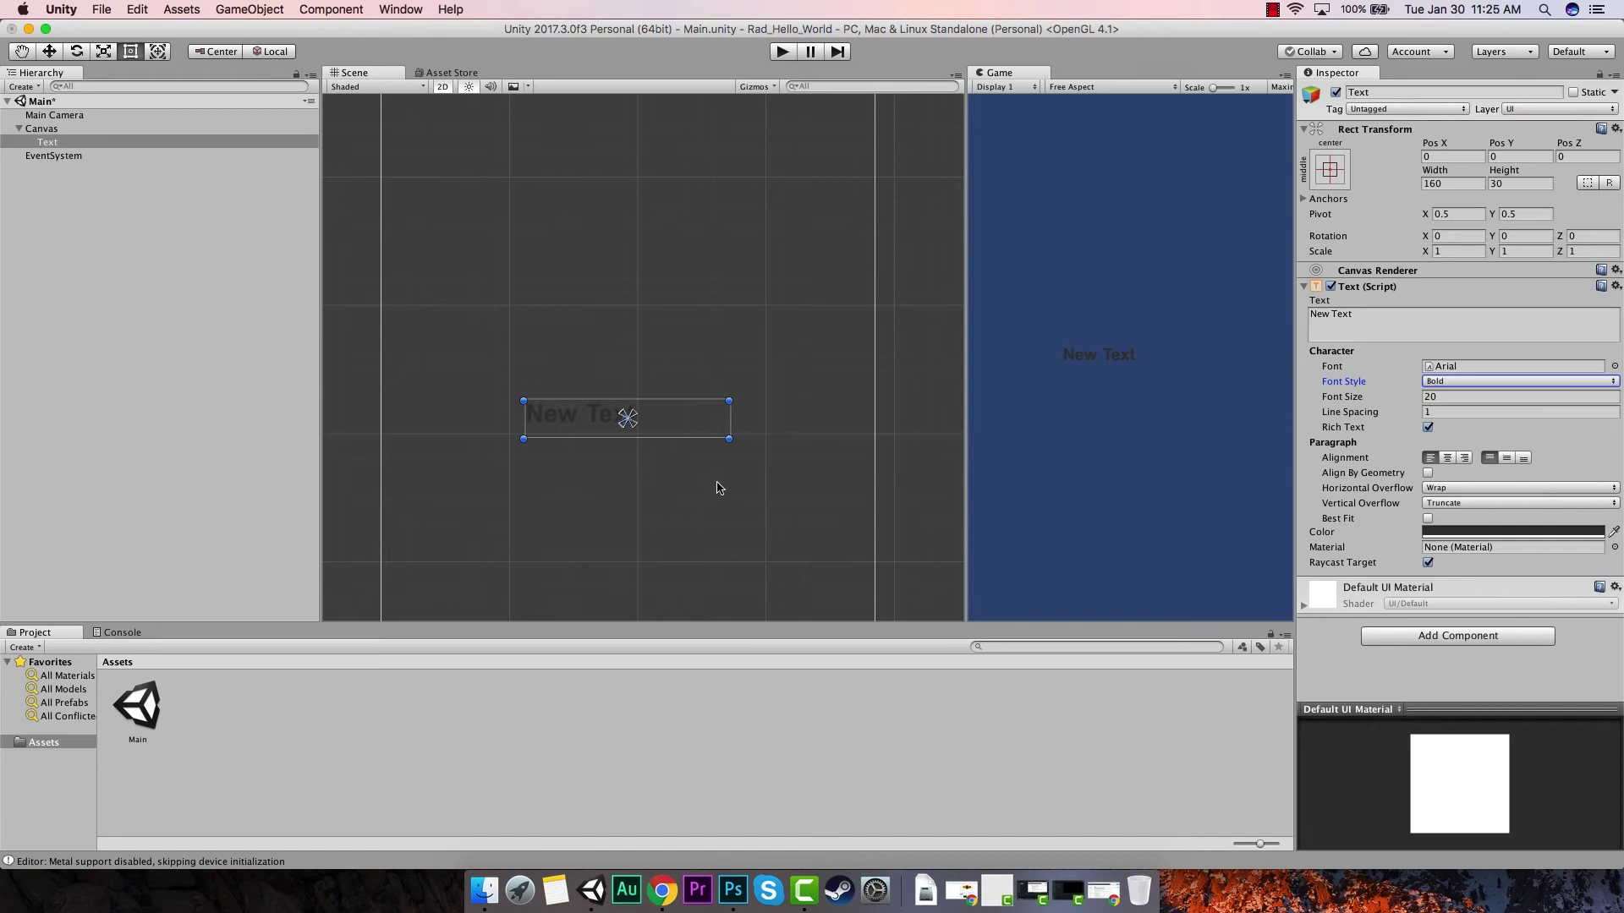
Step: Add a UI Image object to the Main scene
scroll(613, 312, "down", 2)
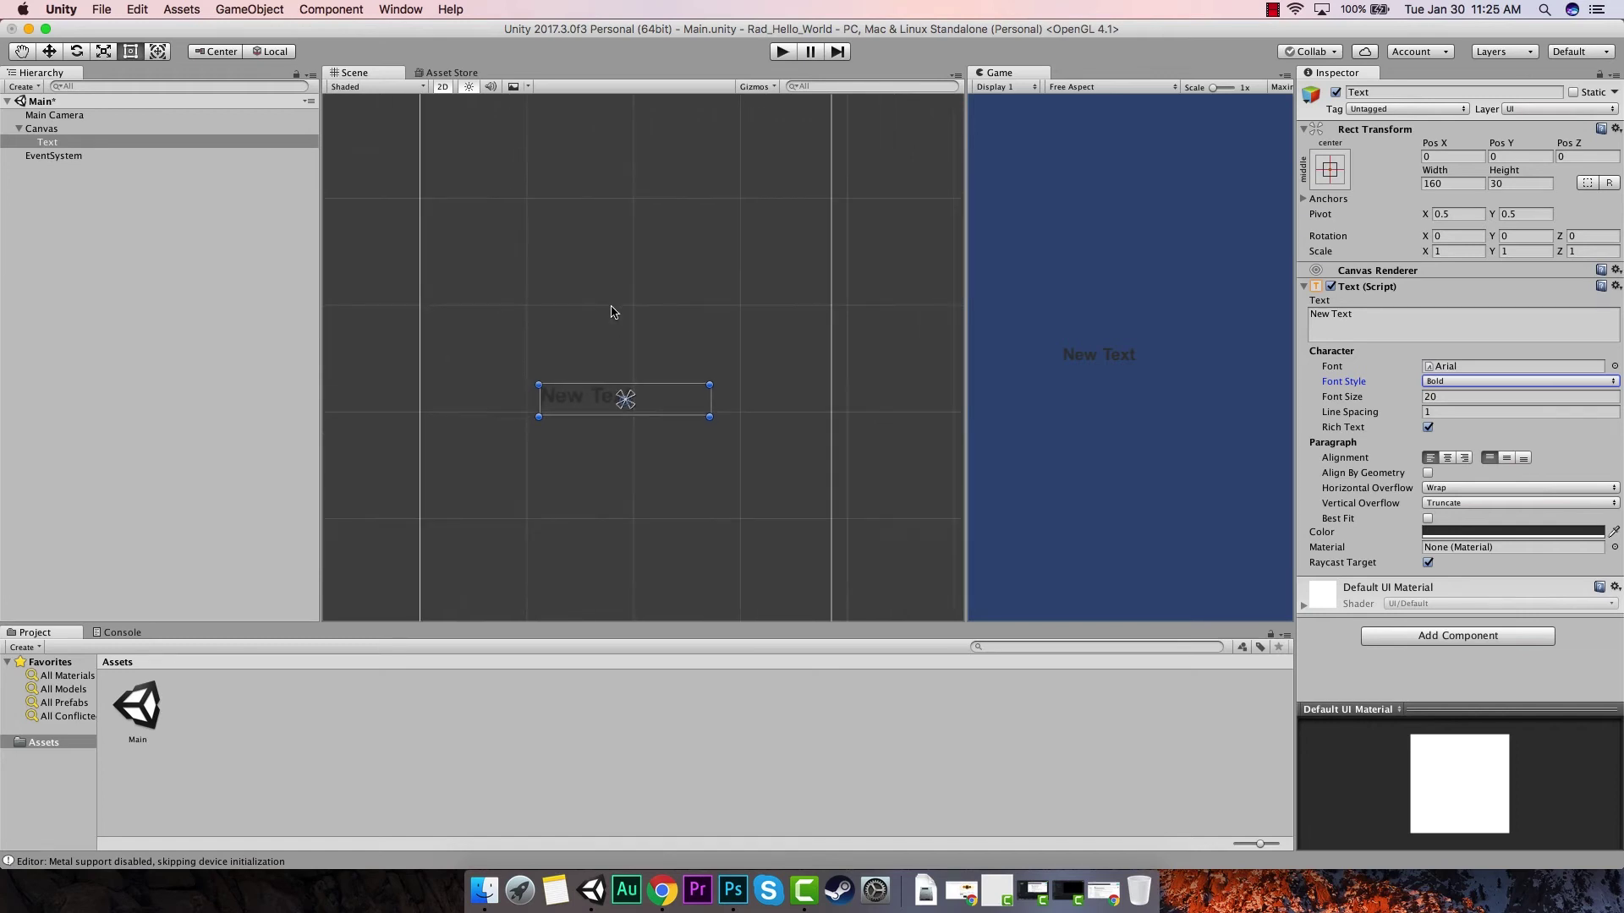
scroll(611, 304, "down", 1)
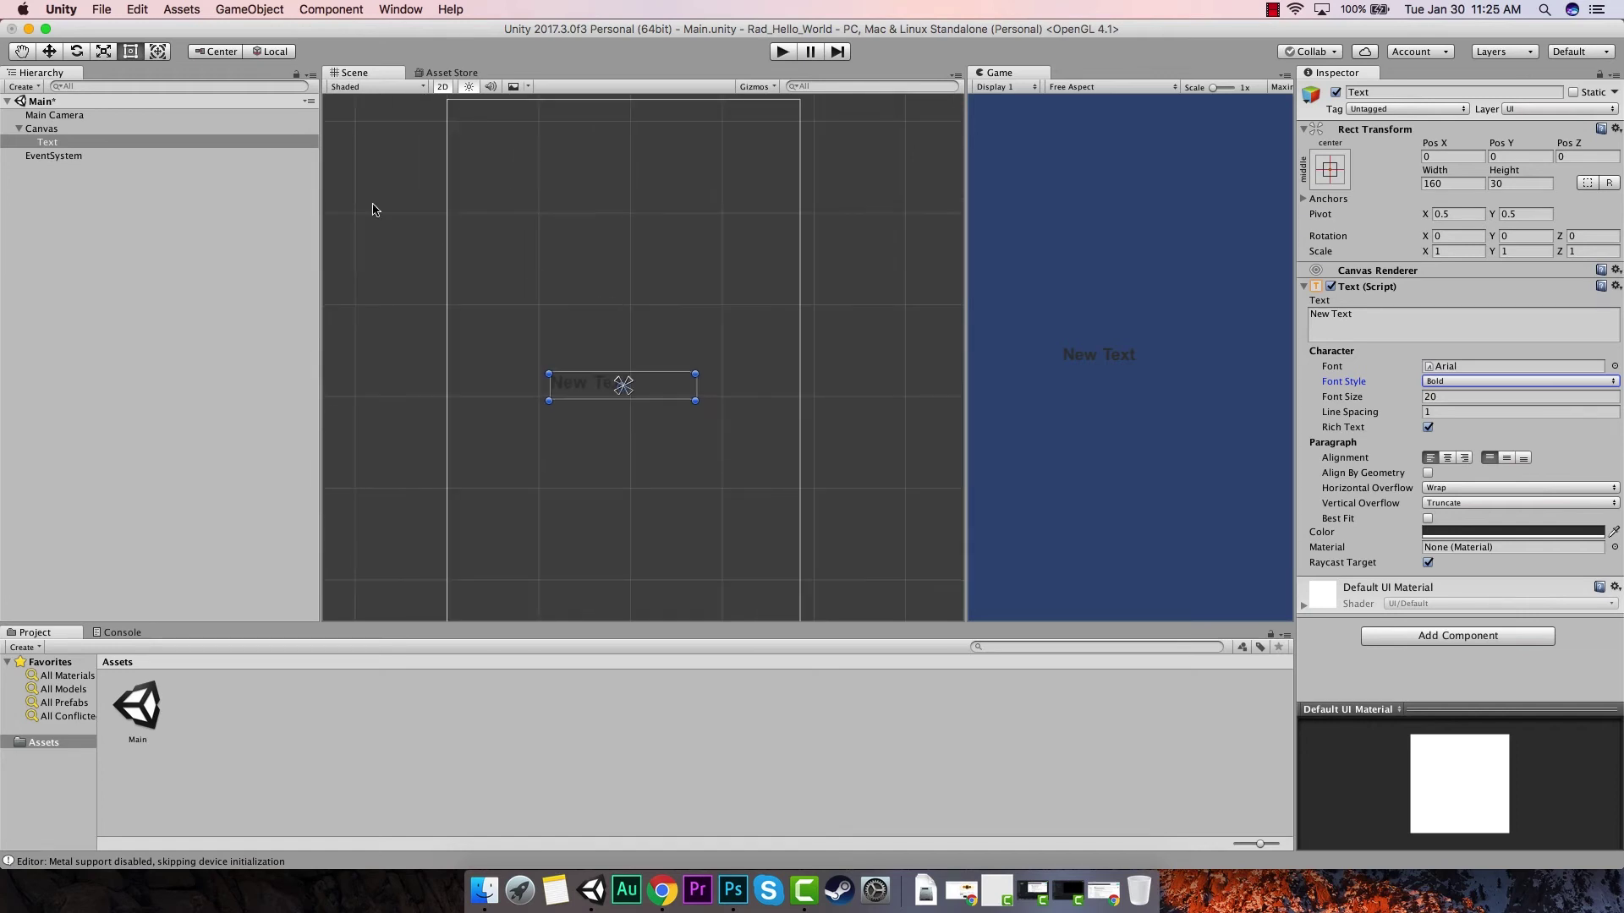
left_click(58, 116)
left_click(54, 101)
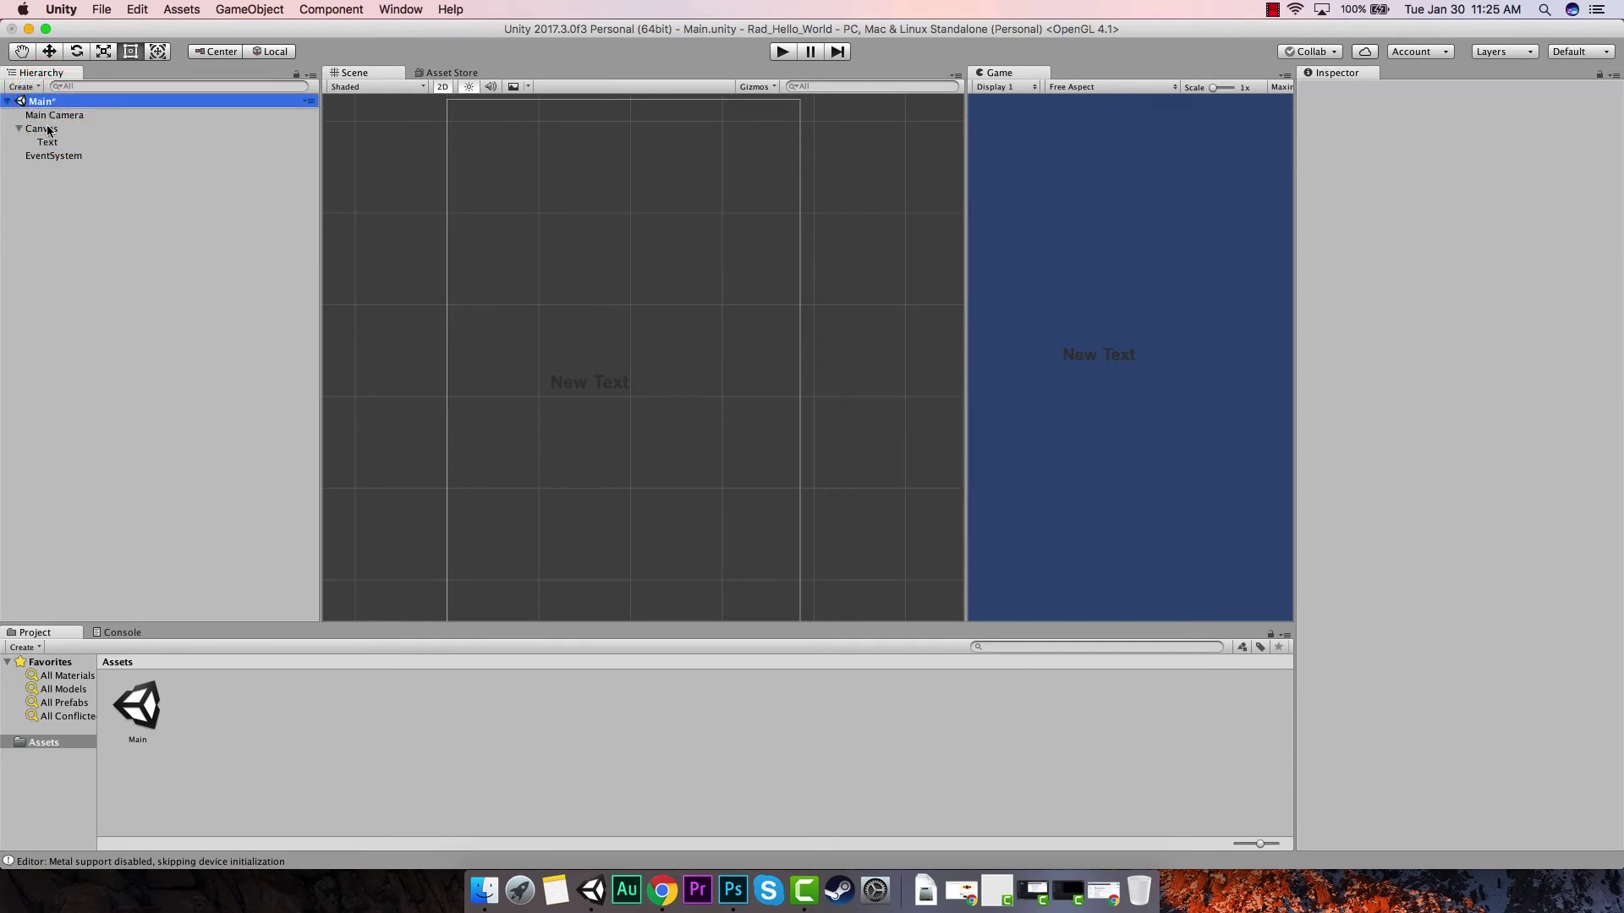
left_click(49, 130)
left_click(49, 103)
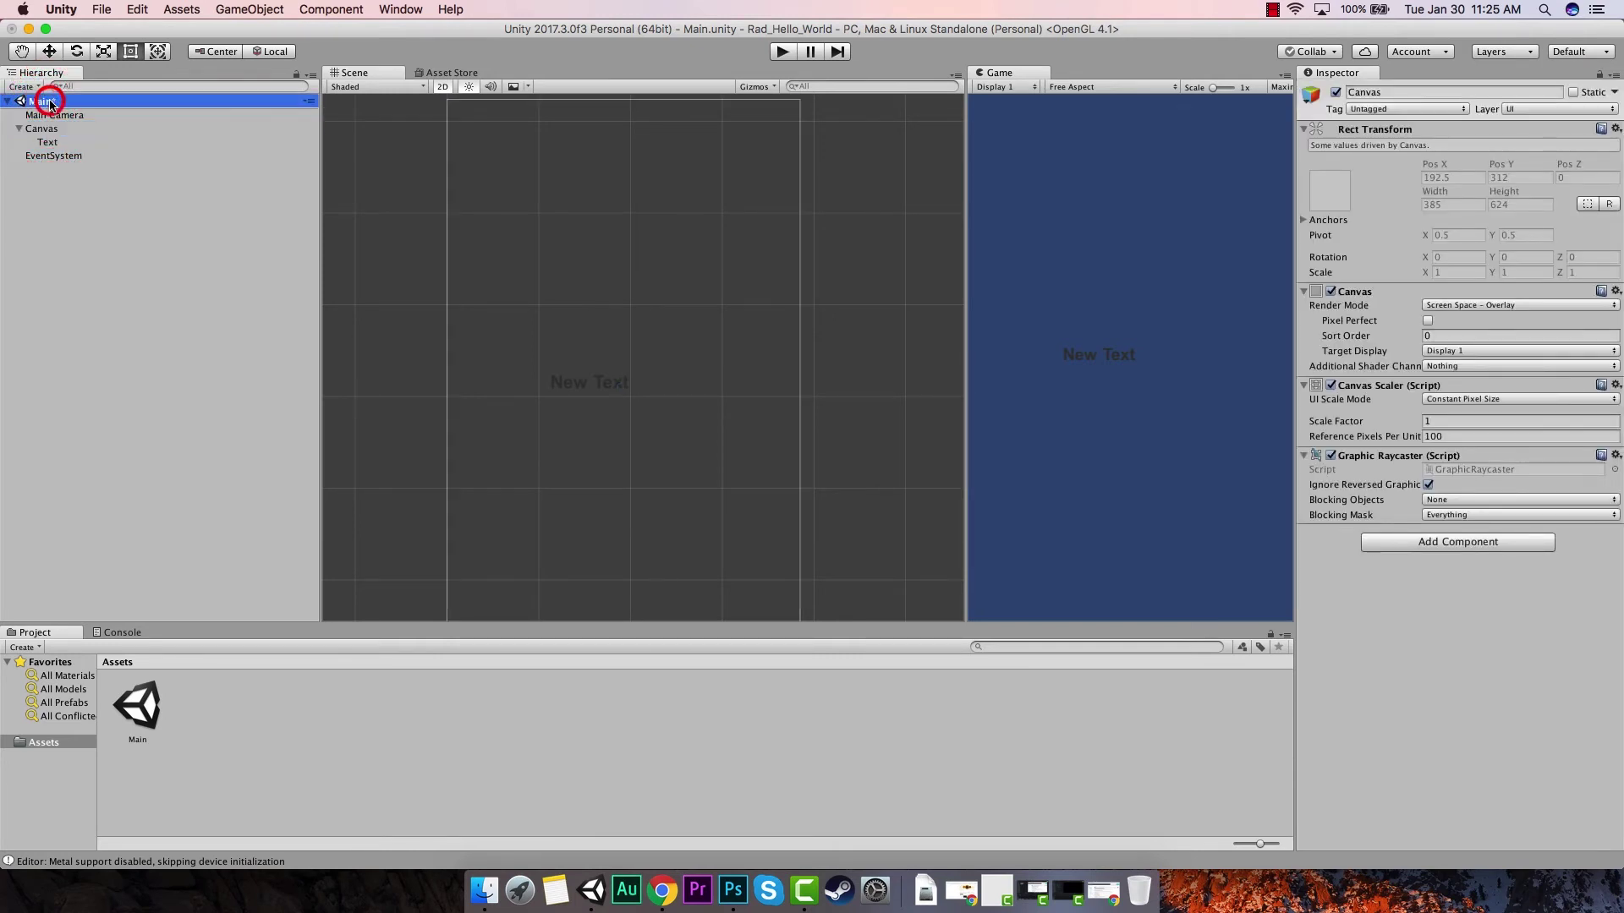
right_click(49, 102)
mouse_move(113, 292)
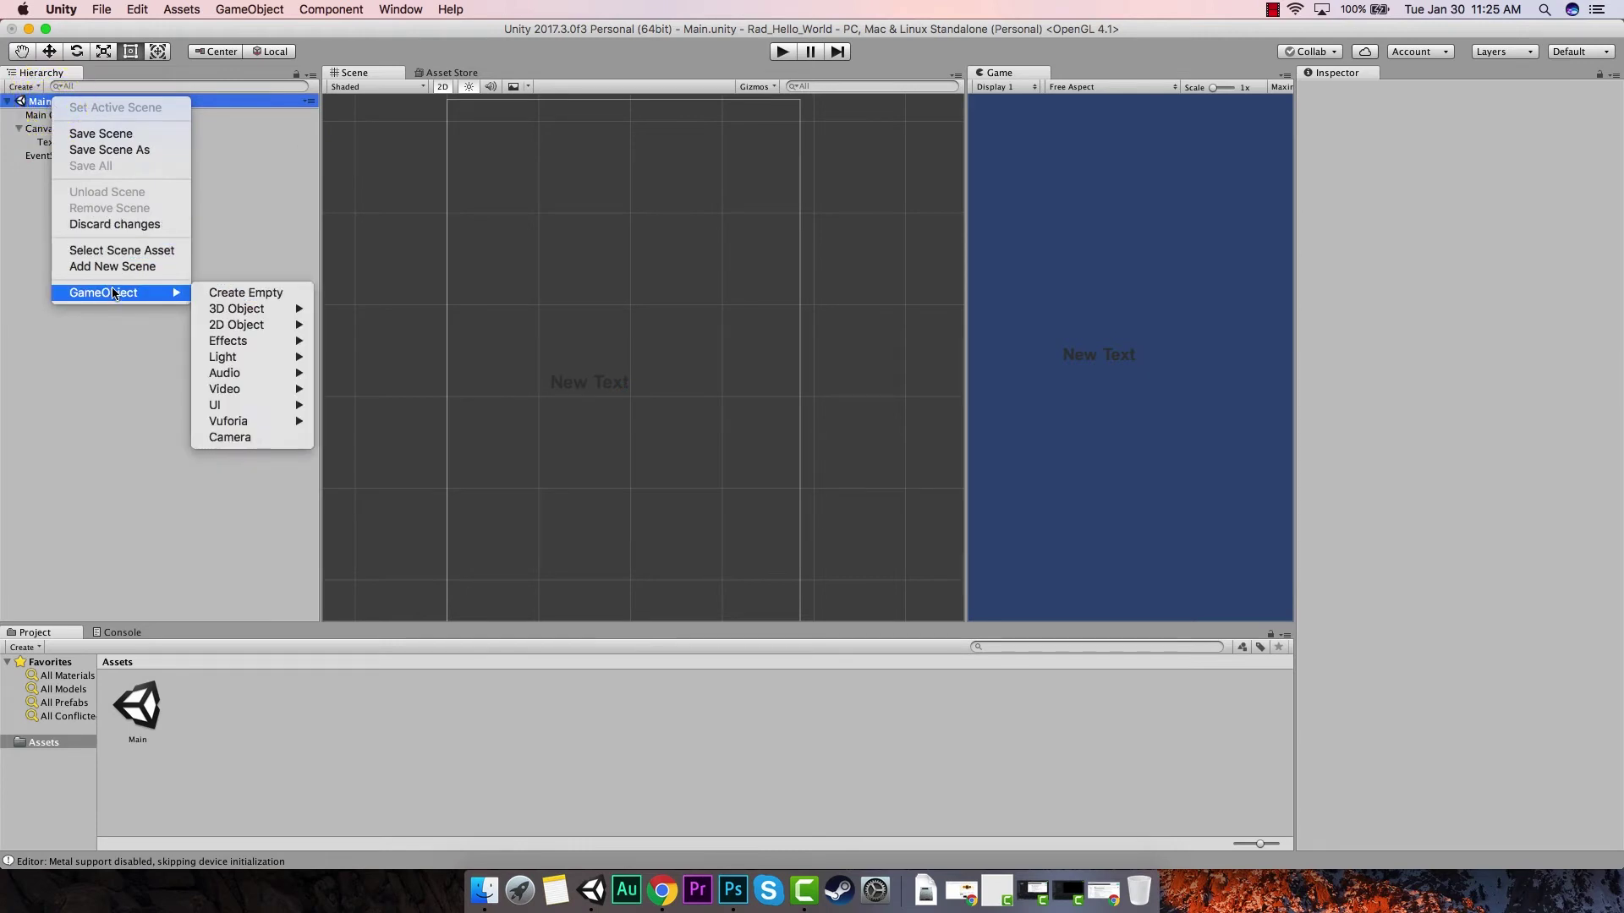
mouse_move(255, 325)
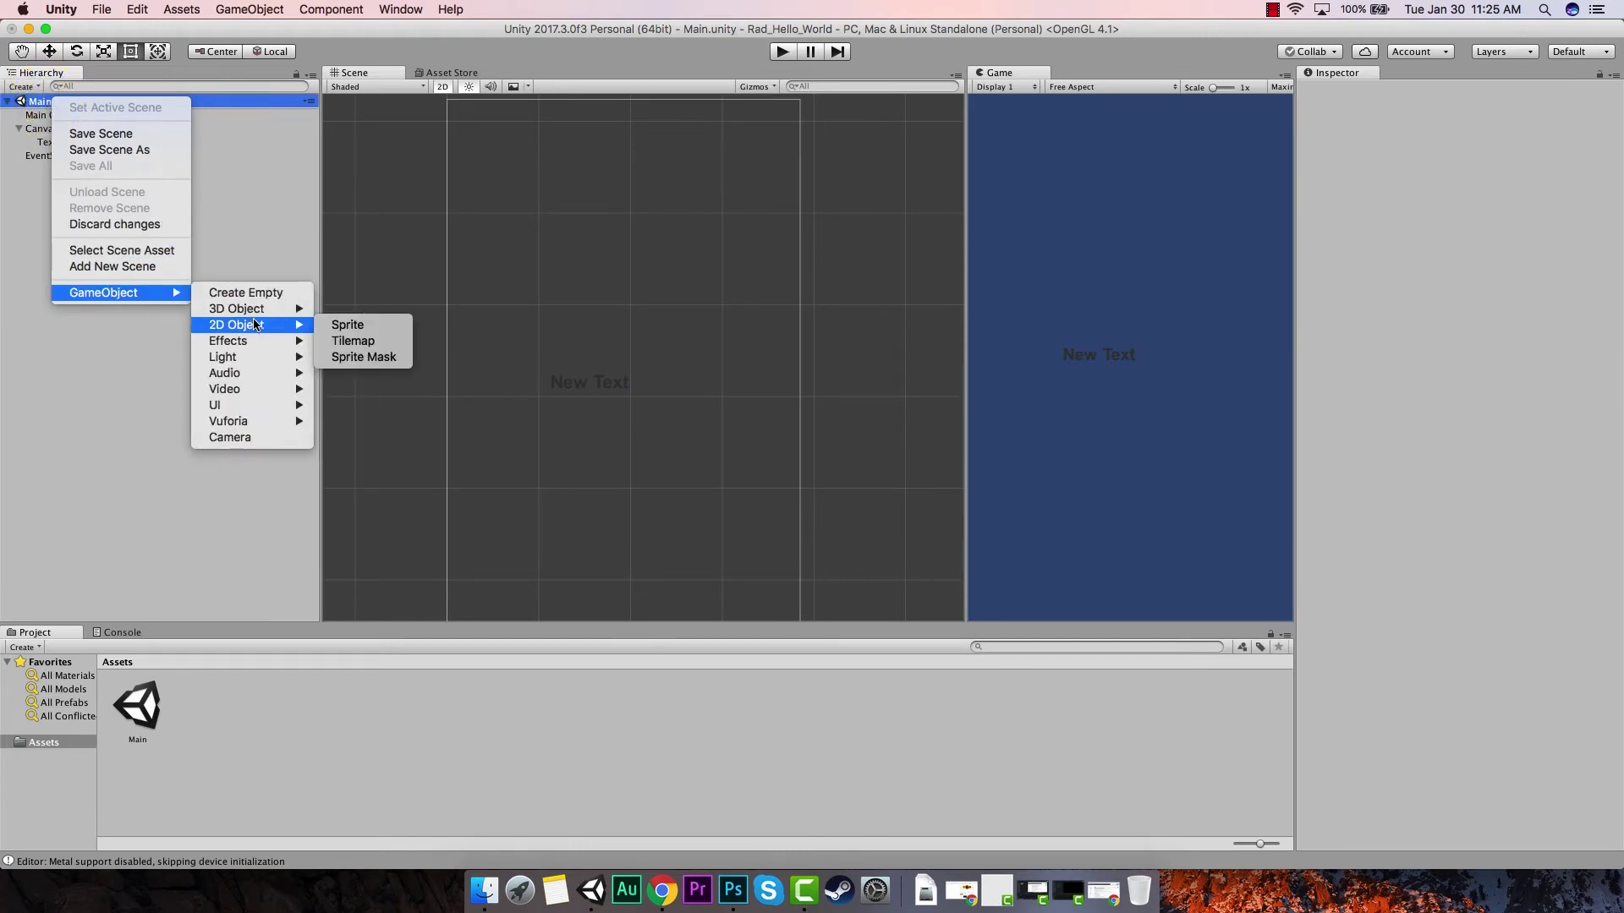
mouse_move(258, 405)
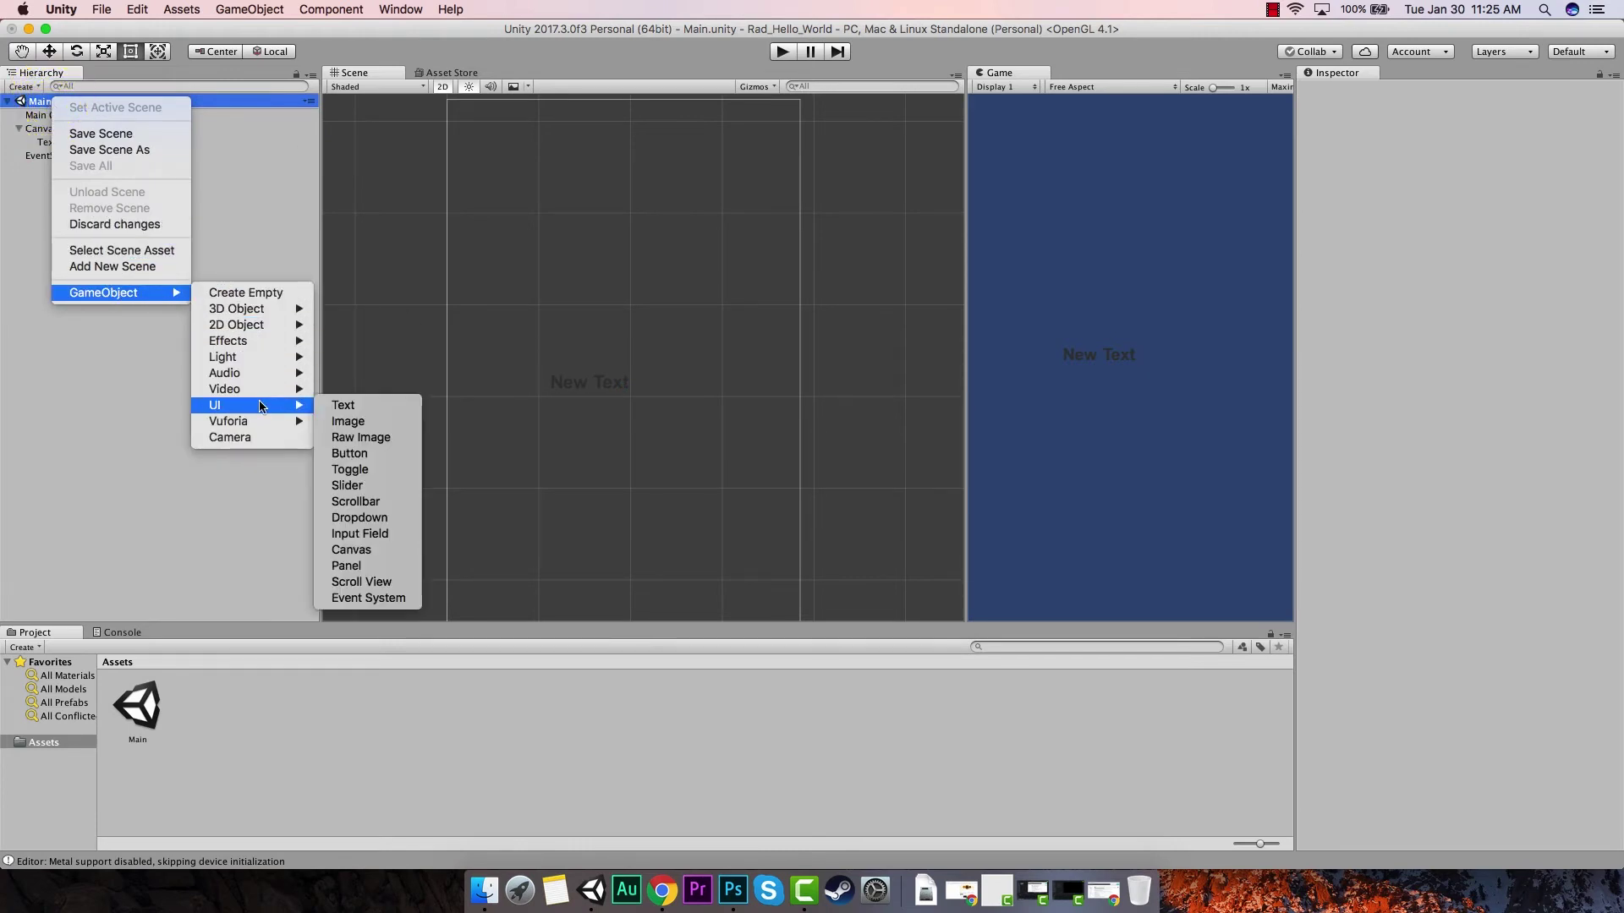
left_click(361, 426)
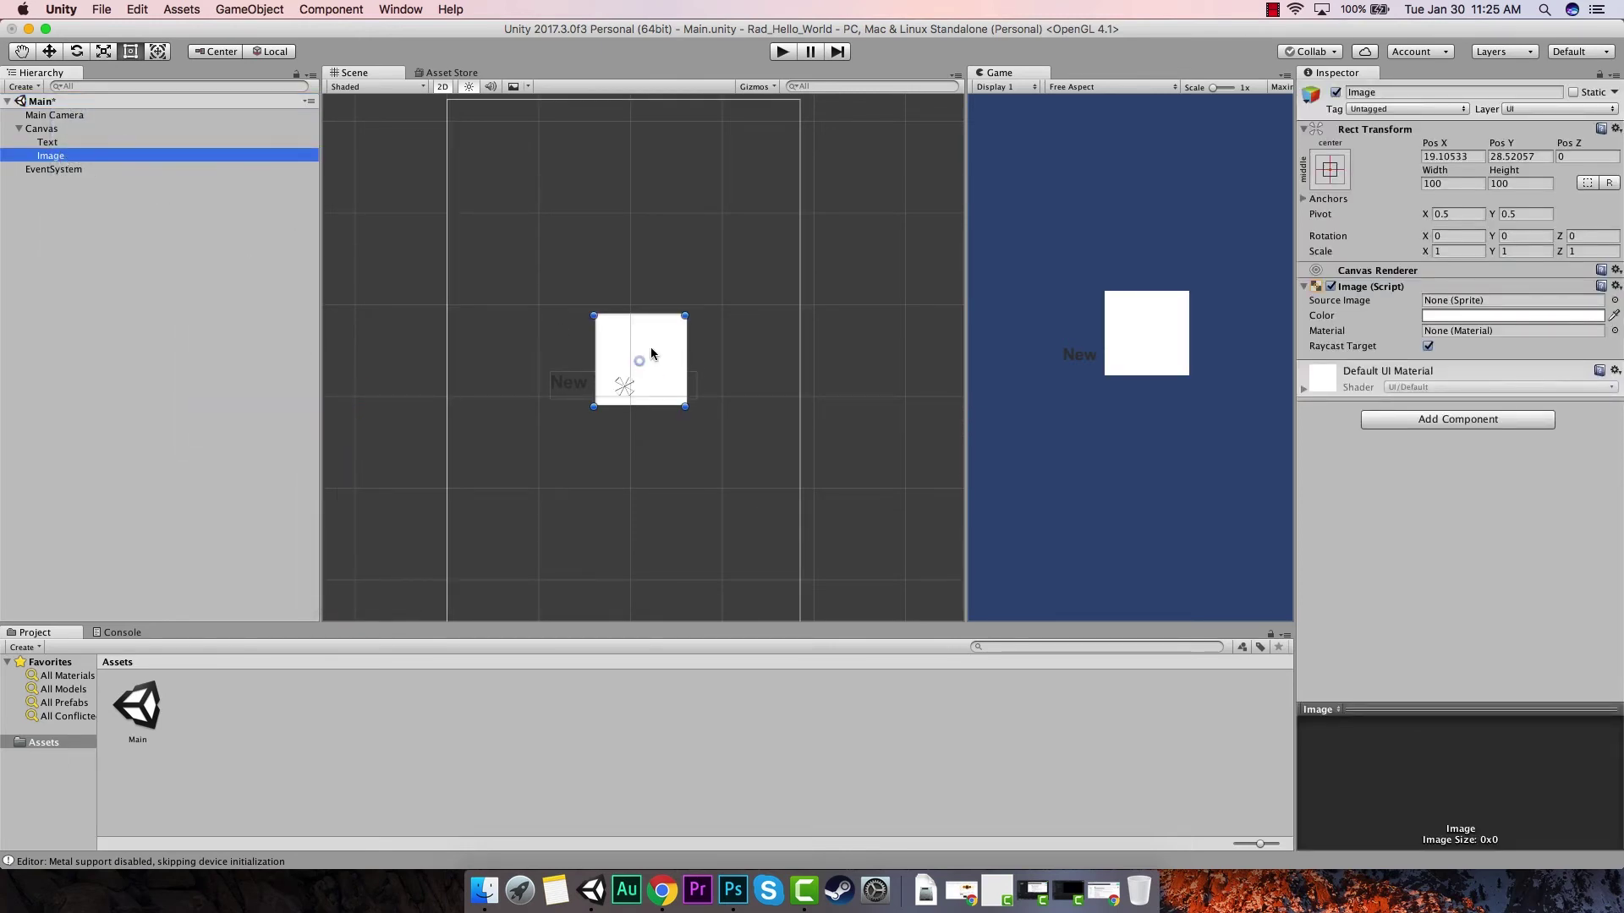
Step: Move the Image above the text, centred horizontally on the canvas at X 0 and about Y 98
left_click(51, 129)
left_click(52, 156)
left_click_drag(622, 338, 609, 276)
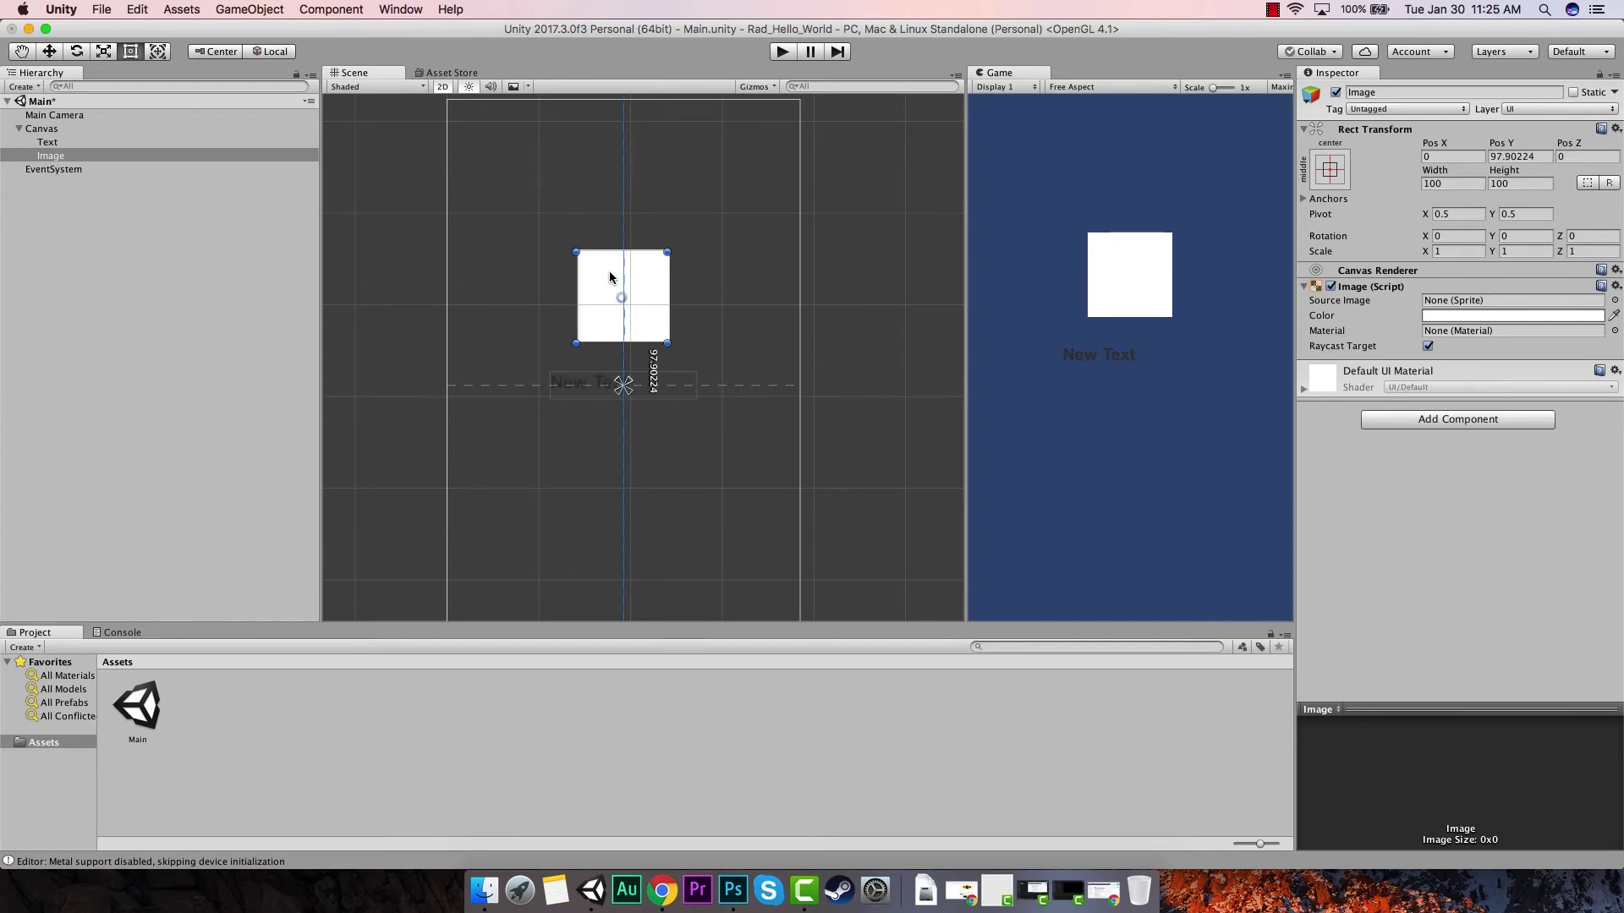
Step: Raise the Image further above the text, keeping it centred at X 0, to about Y 105
mouse_move(609, 276)
left_mouse_down()
mouse_move(626, 270)
mouse_move(612, 277)
left_mouse_up()
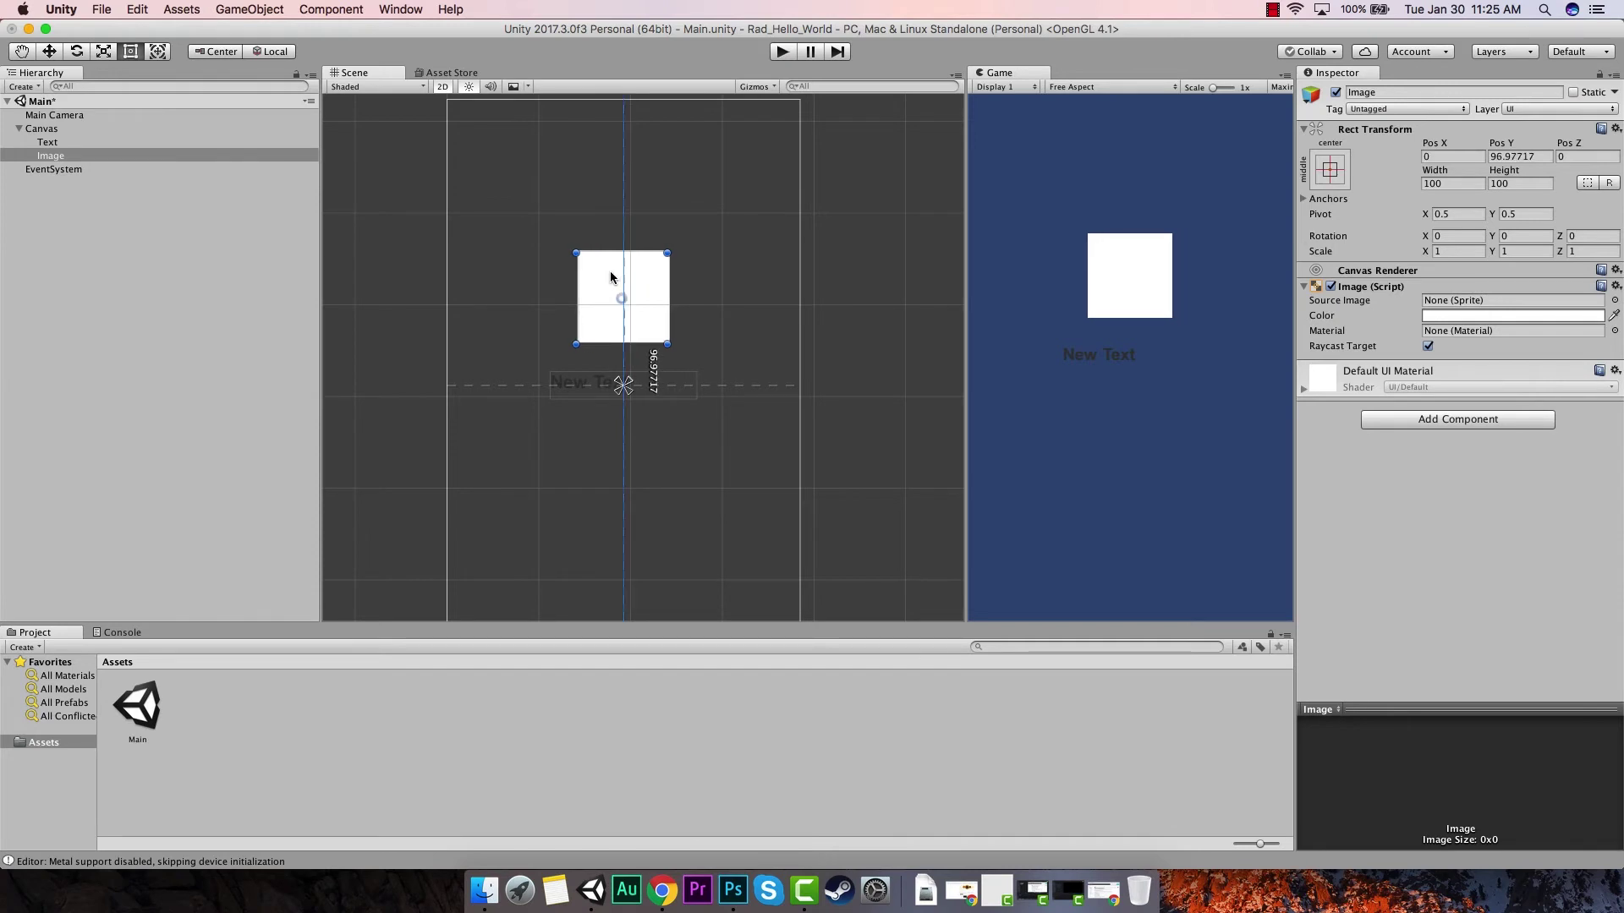
left_click_drag(610, 272, 613, 269)
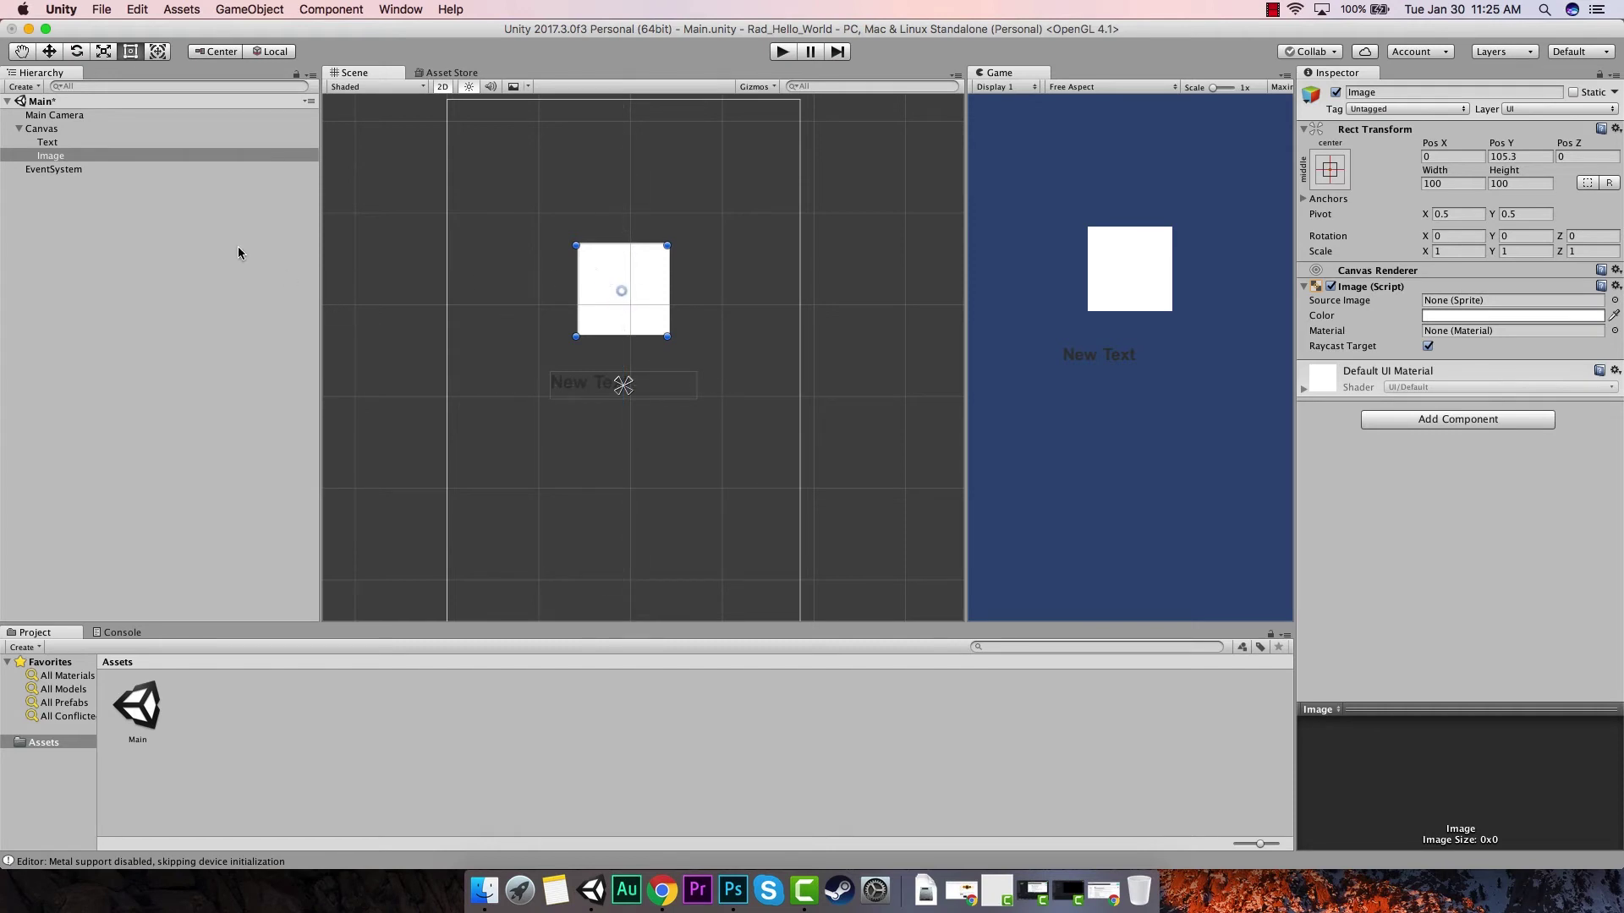
left_click(63, 102)
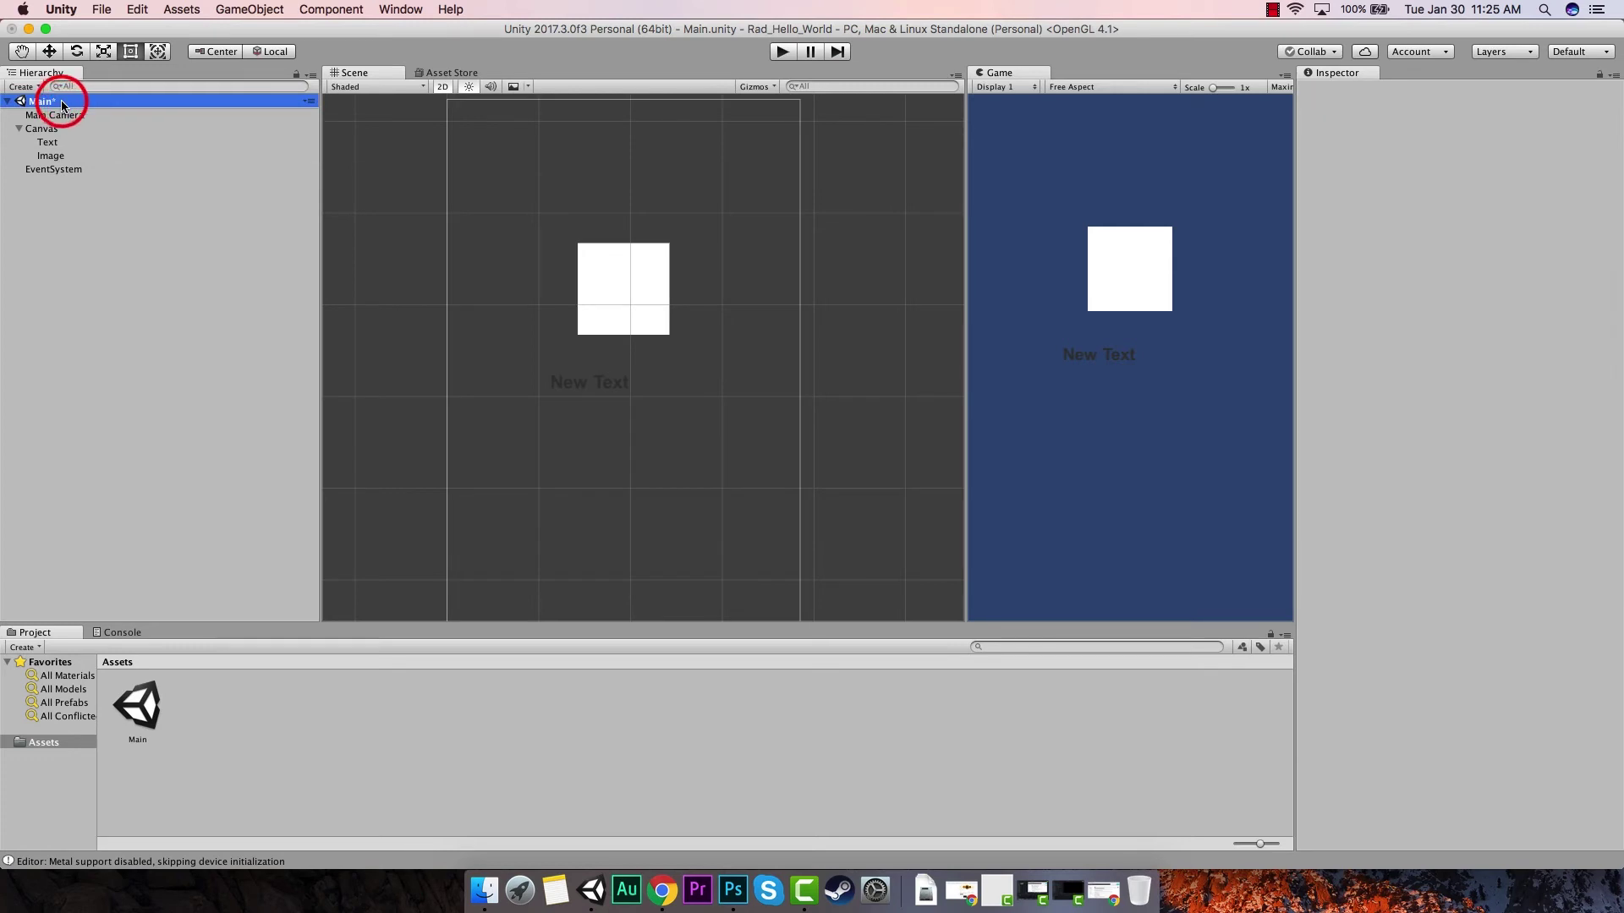
right_click(64, 103)
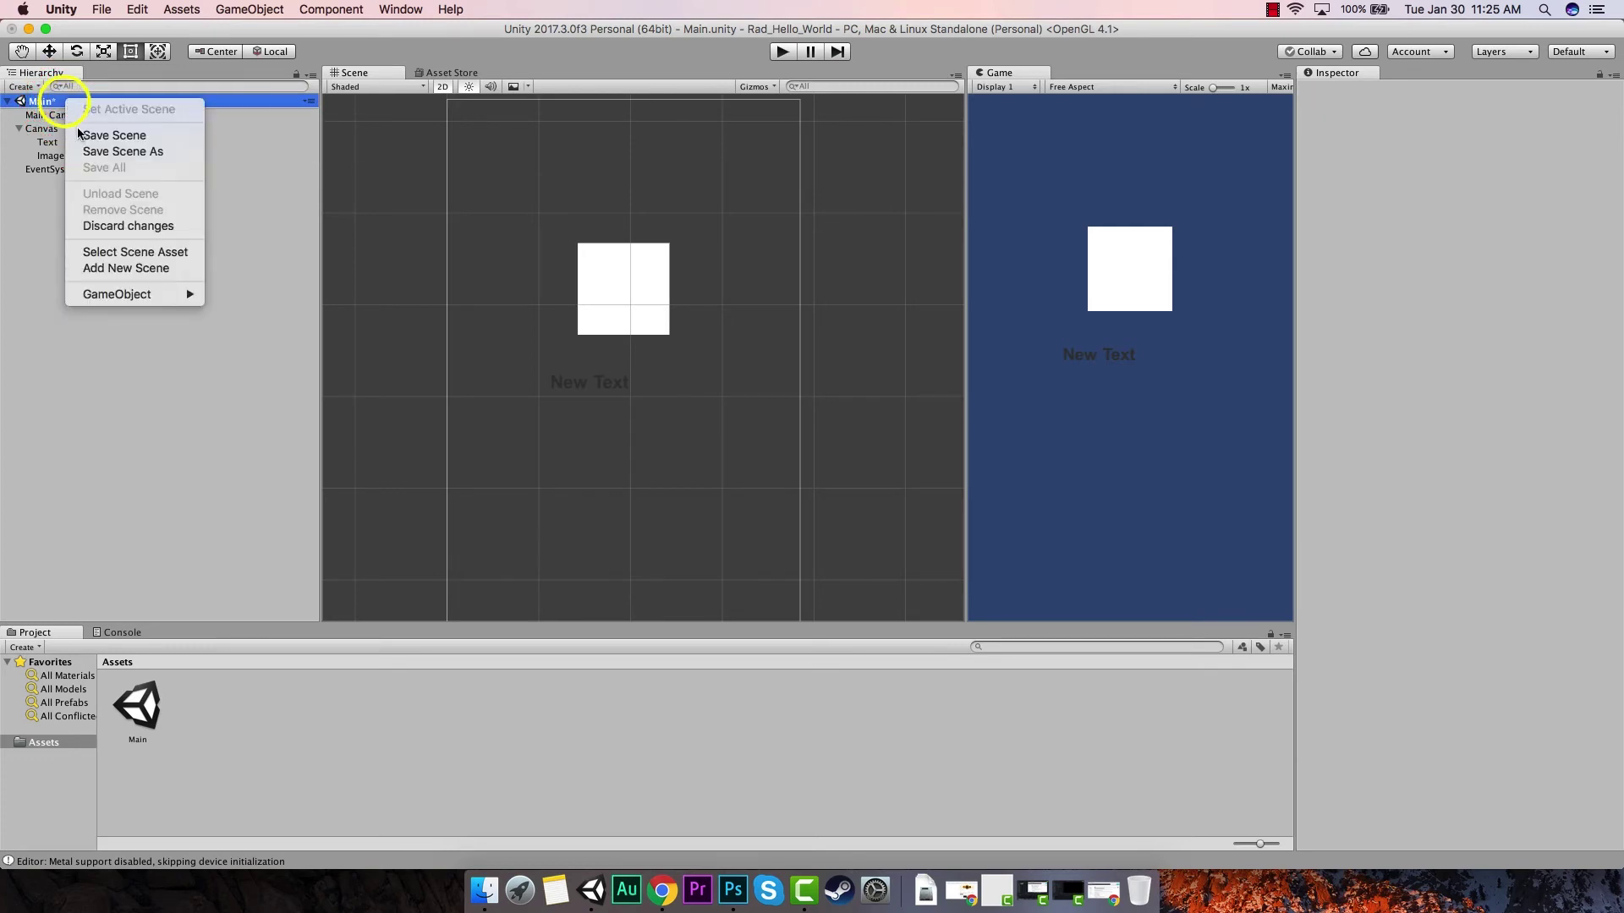
left_click(41, 106)
right_click(41, 103)
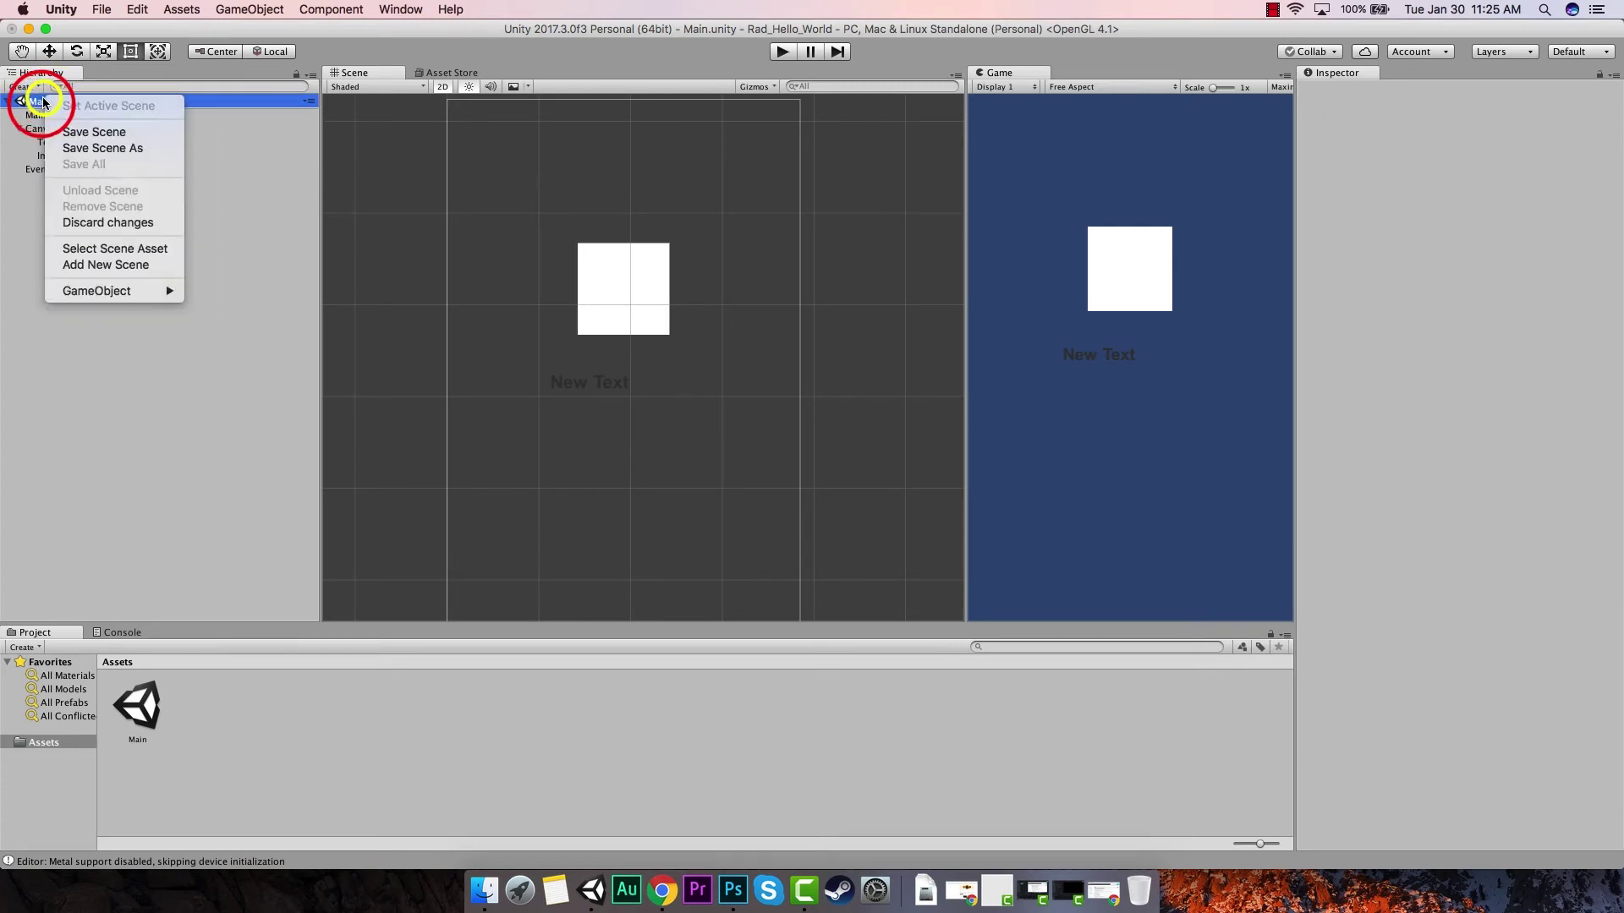
mouse_move(111, 293)
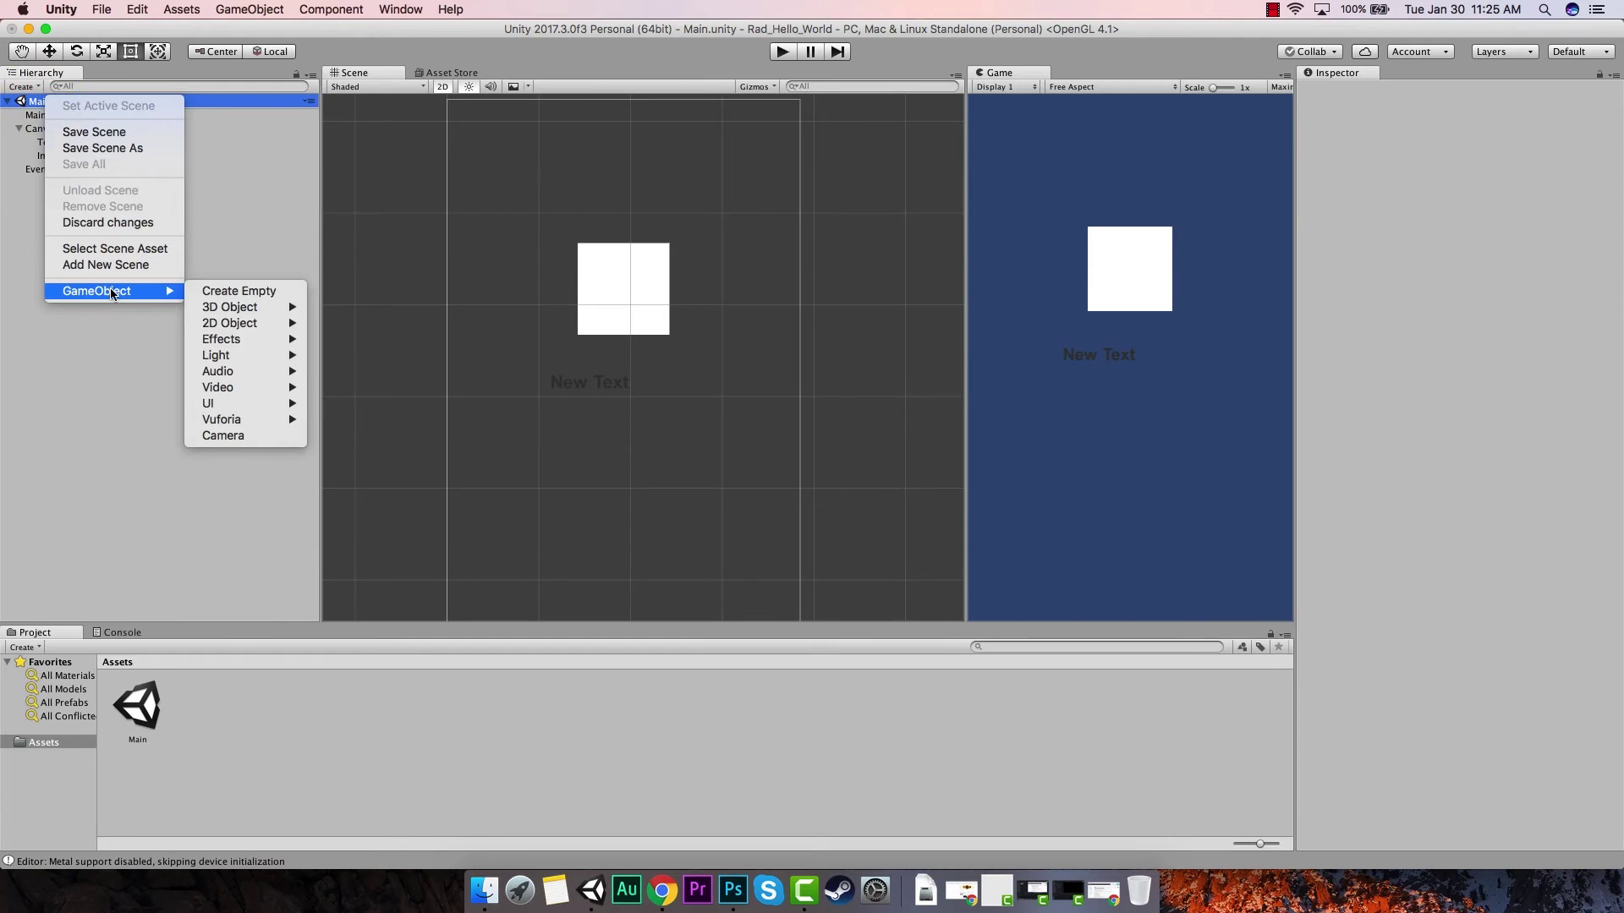
left_click(119, 326)
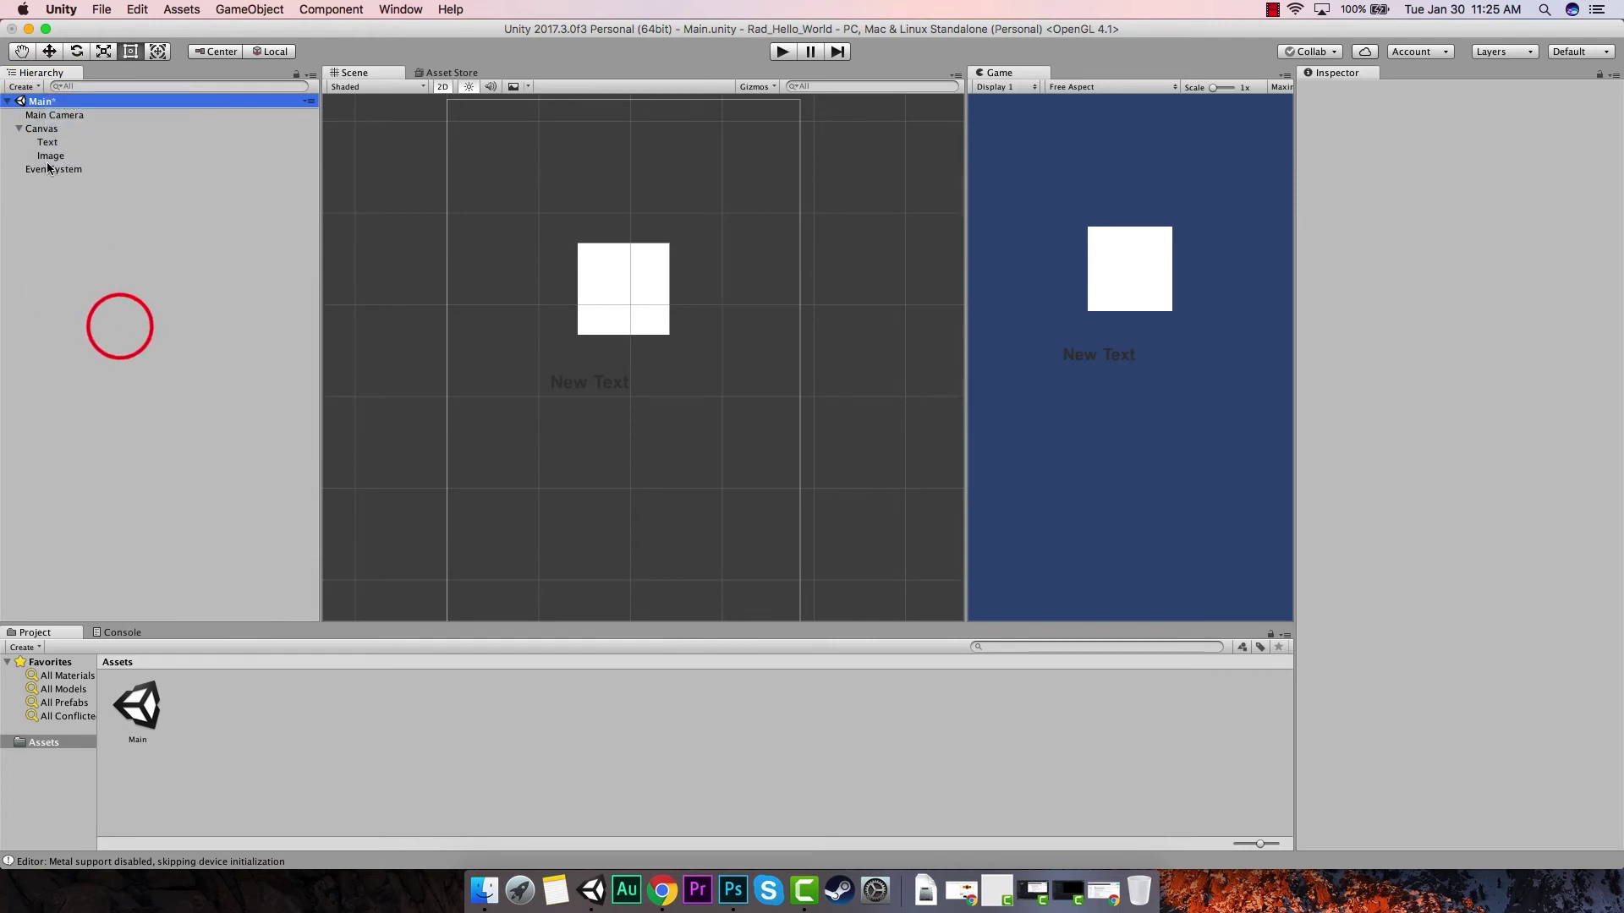
left_click(52, 157)
left_click(48, 143)
left_click(51, 156)
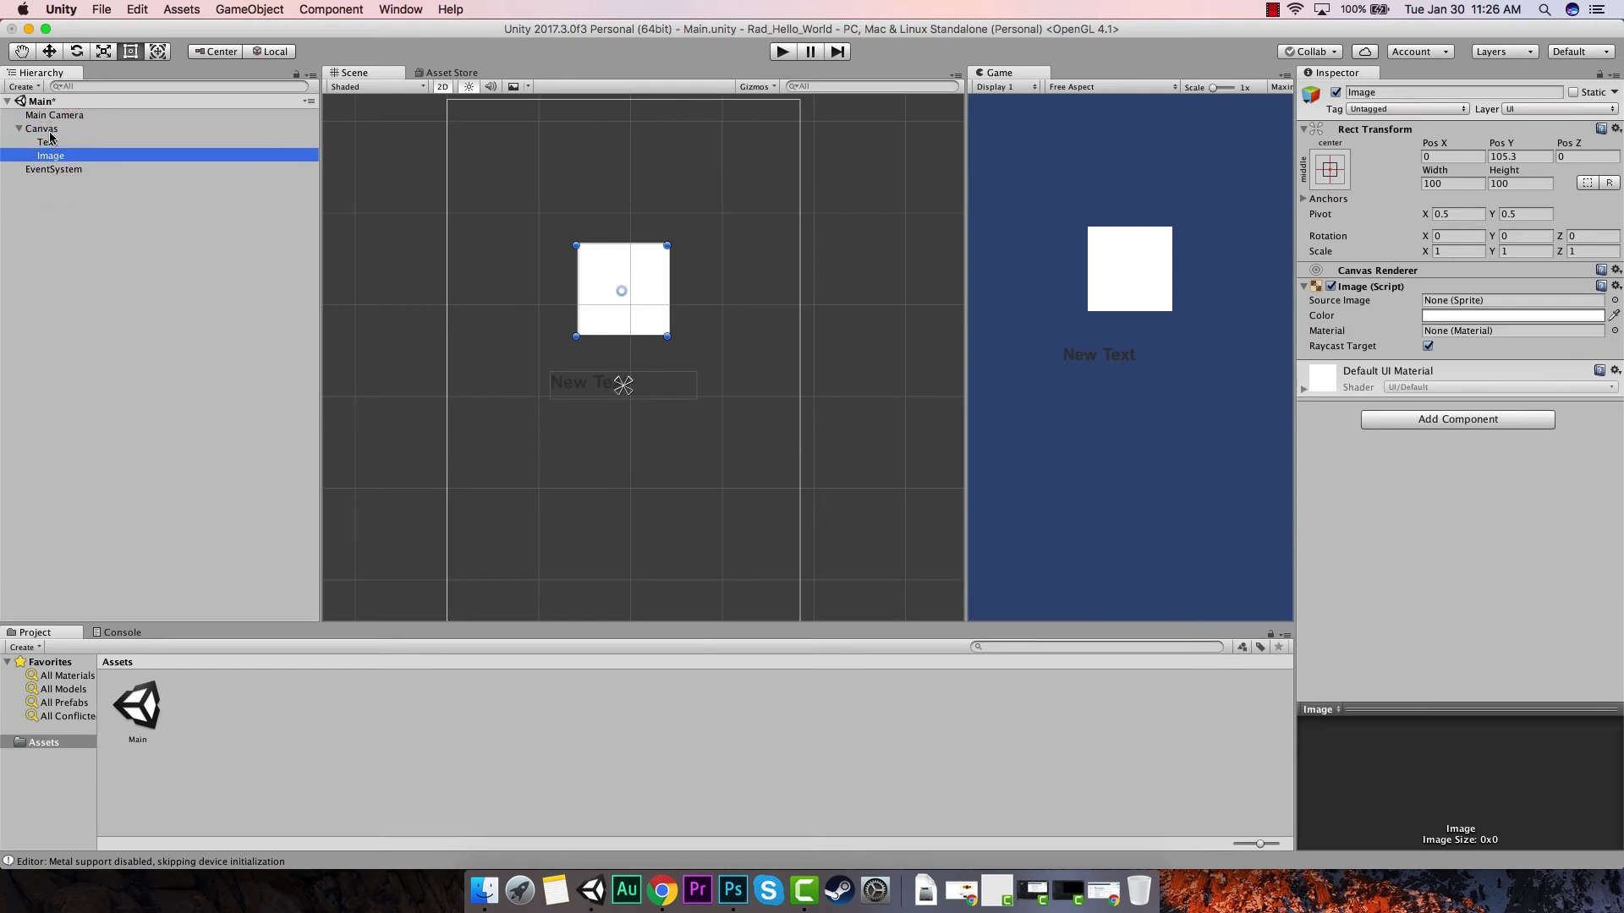
Step: Add a UI Button as a child of the Canvas and select it
left_click(52, 131)
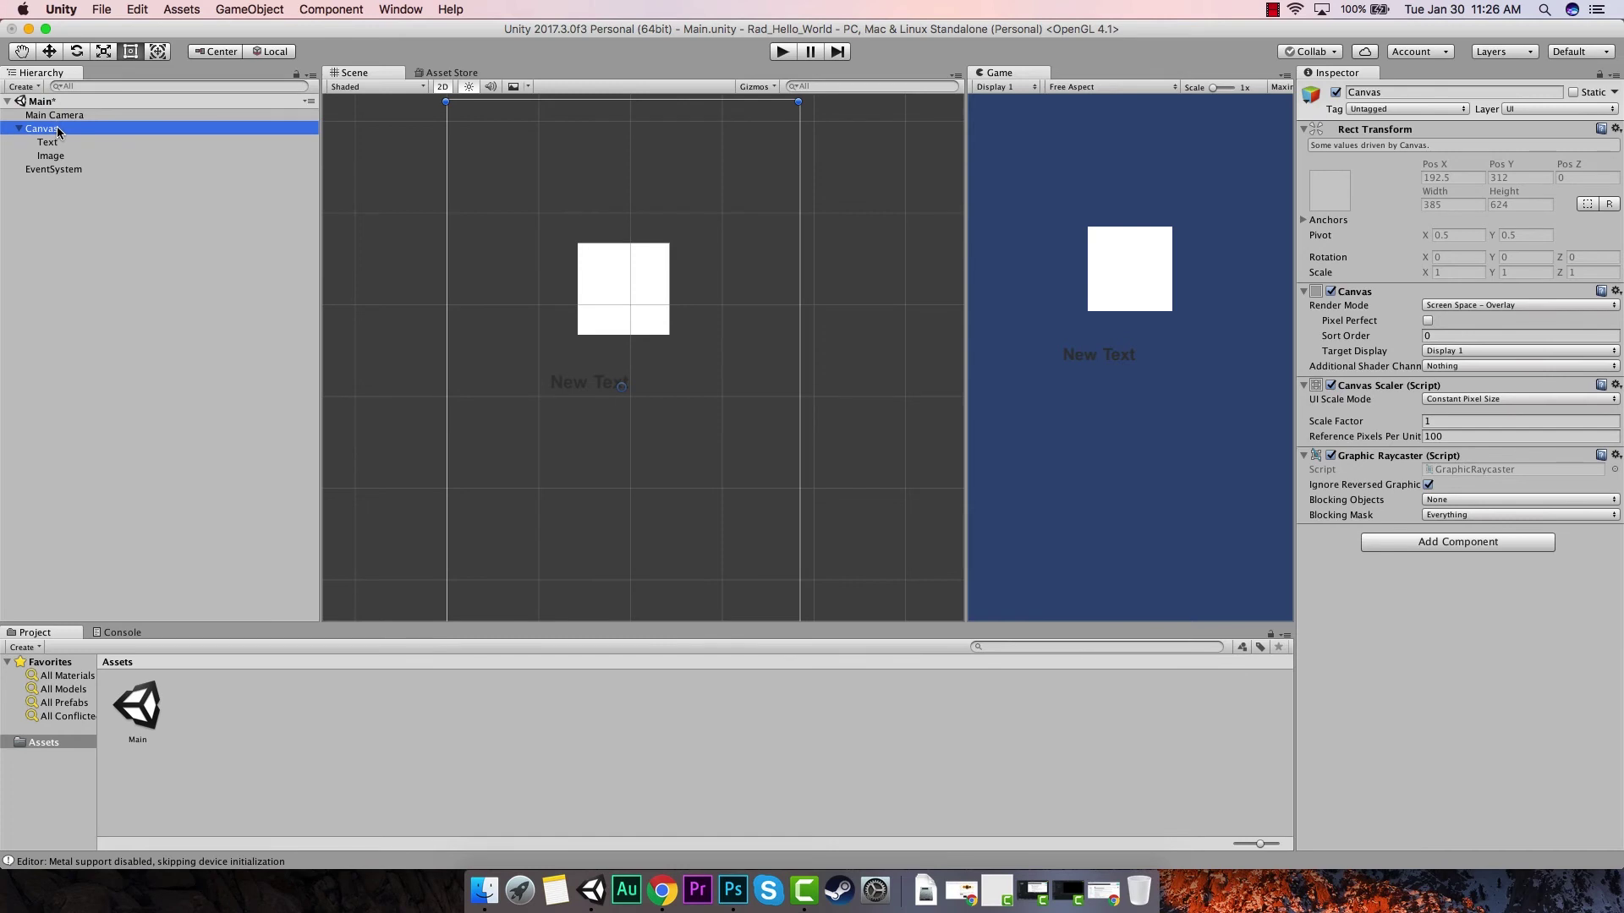
right_click(54, 129)
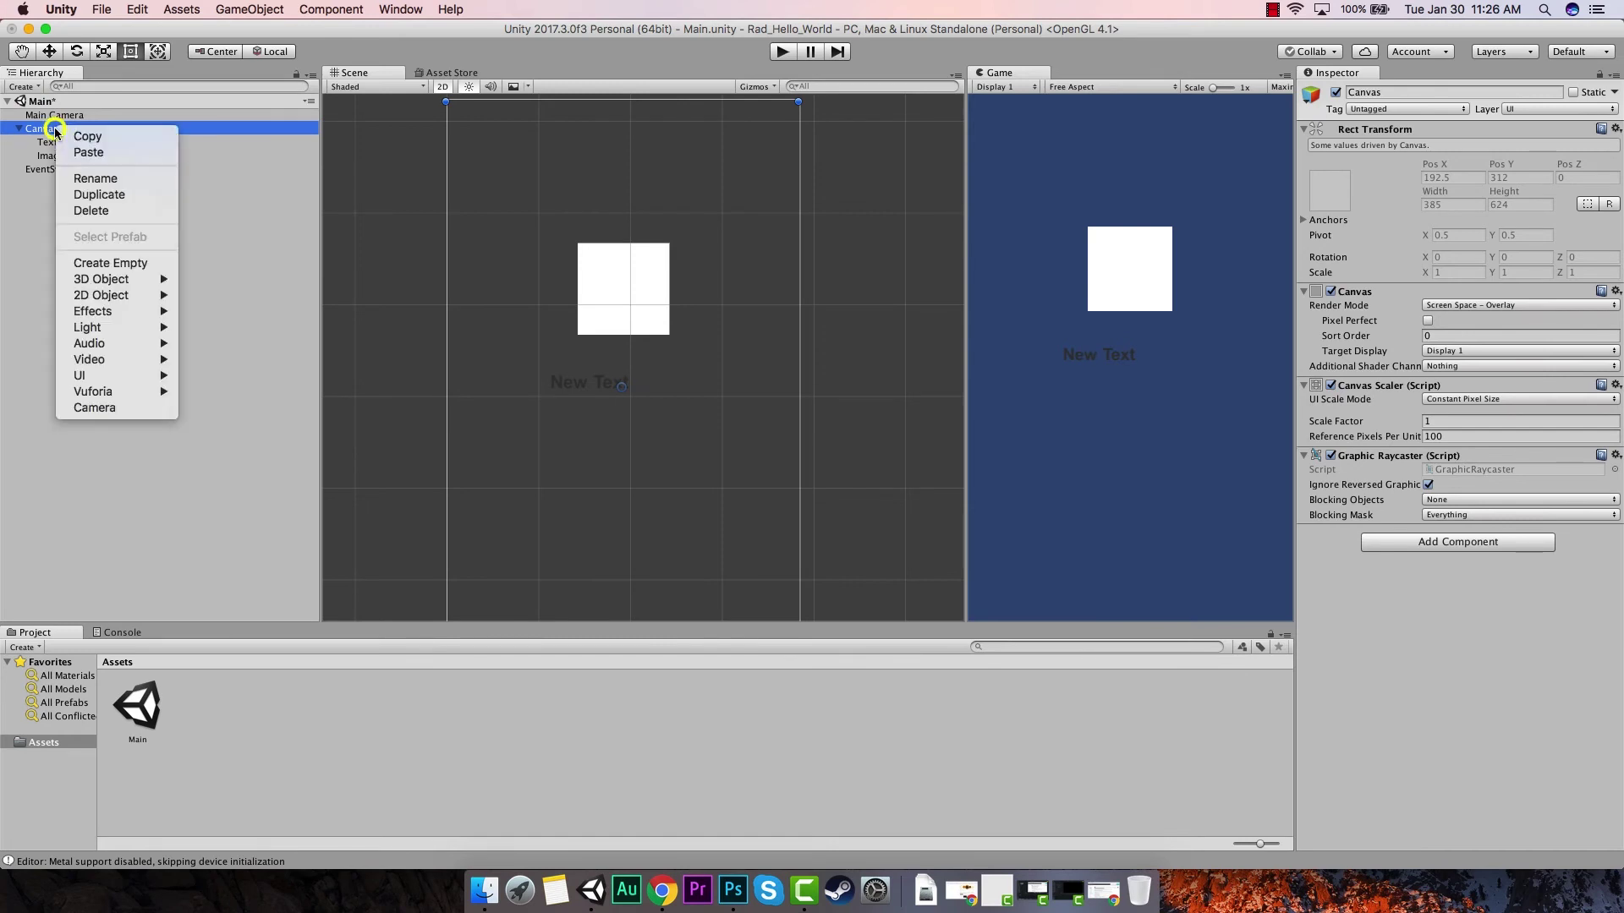
mouse_move(123, 376)
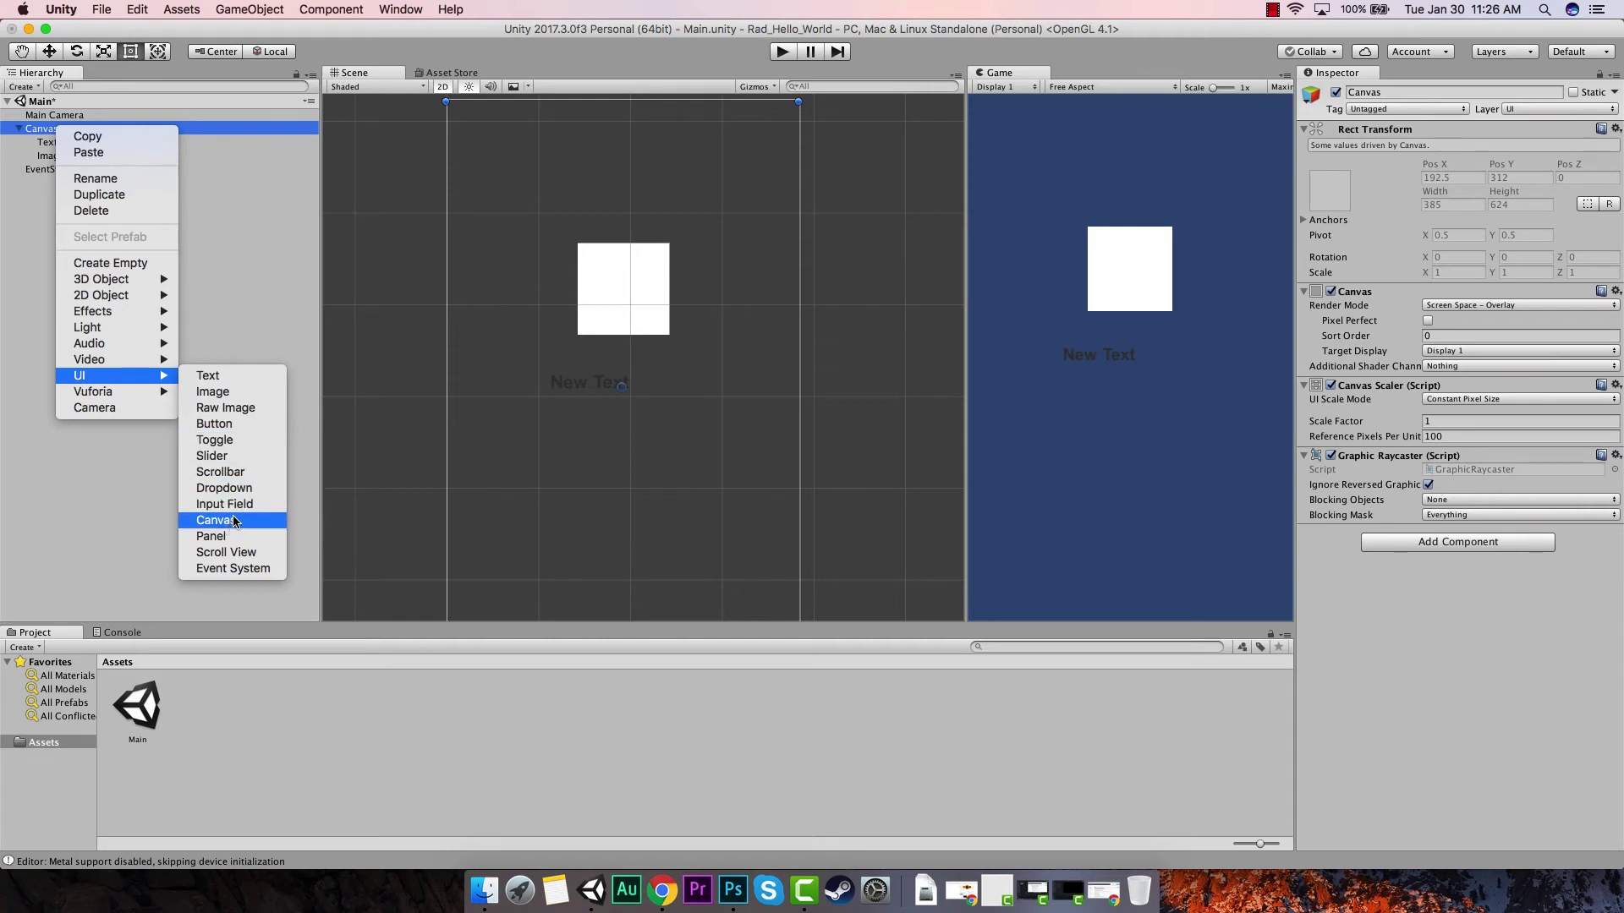
left_click(239, 424)
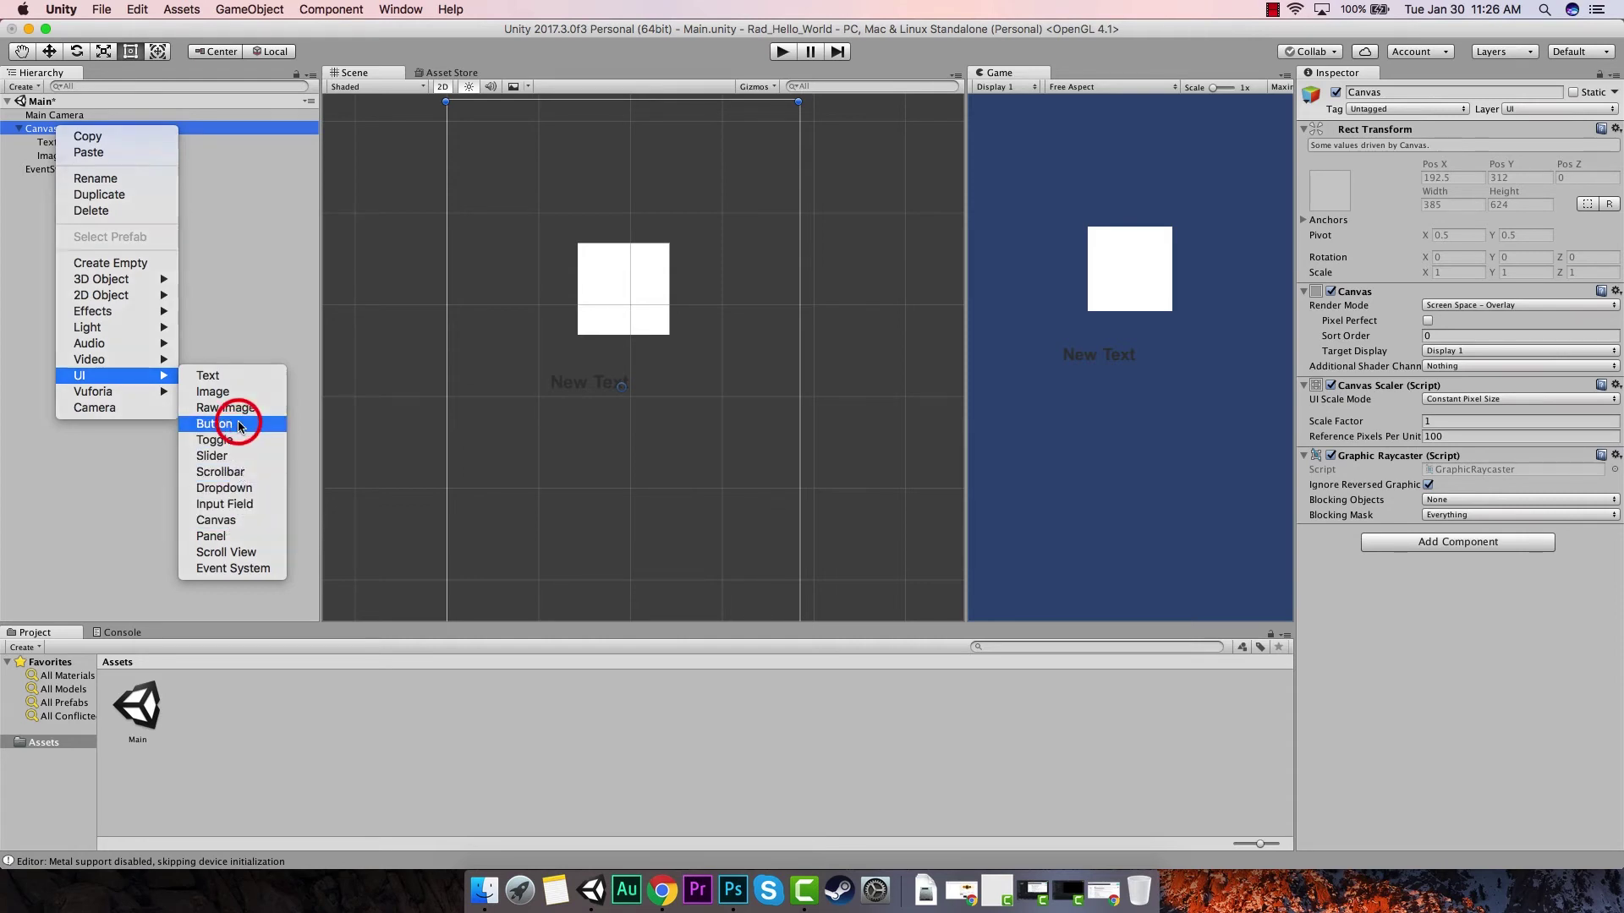
left_click(47, 131)
left_click(56, 169)
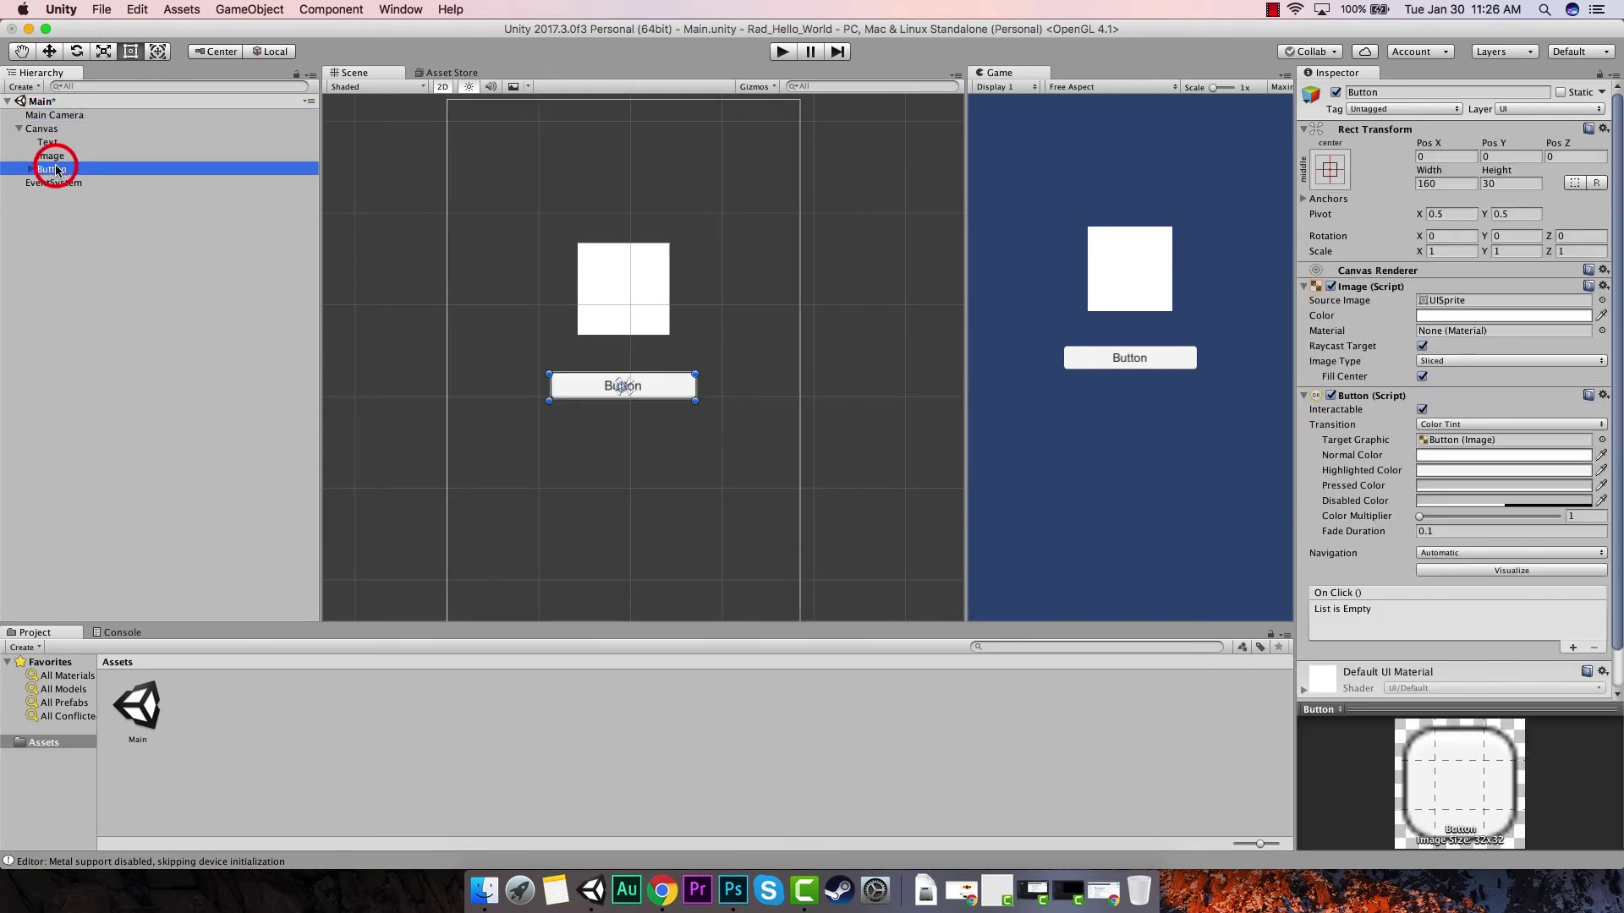
Step: Examine the Canvas with its child Text, Image and Button objects, and check the full canvas bounds in the Scene view
left_click(46, 102)
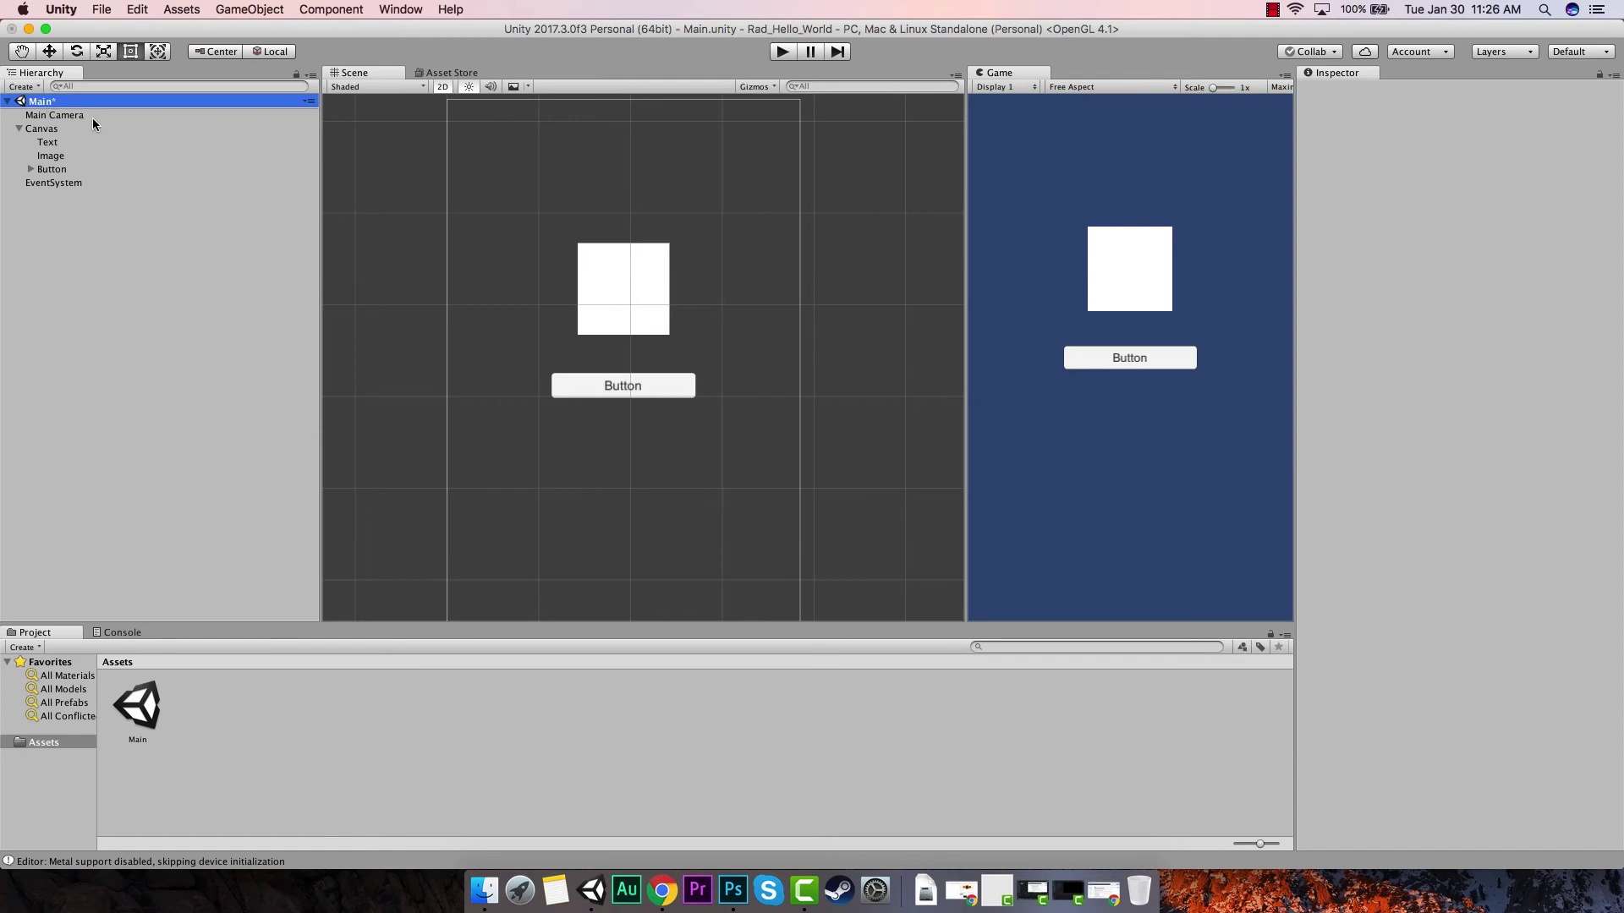
left_click(52, 131)
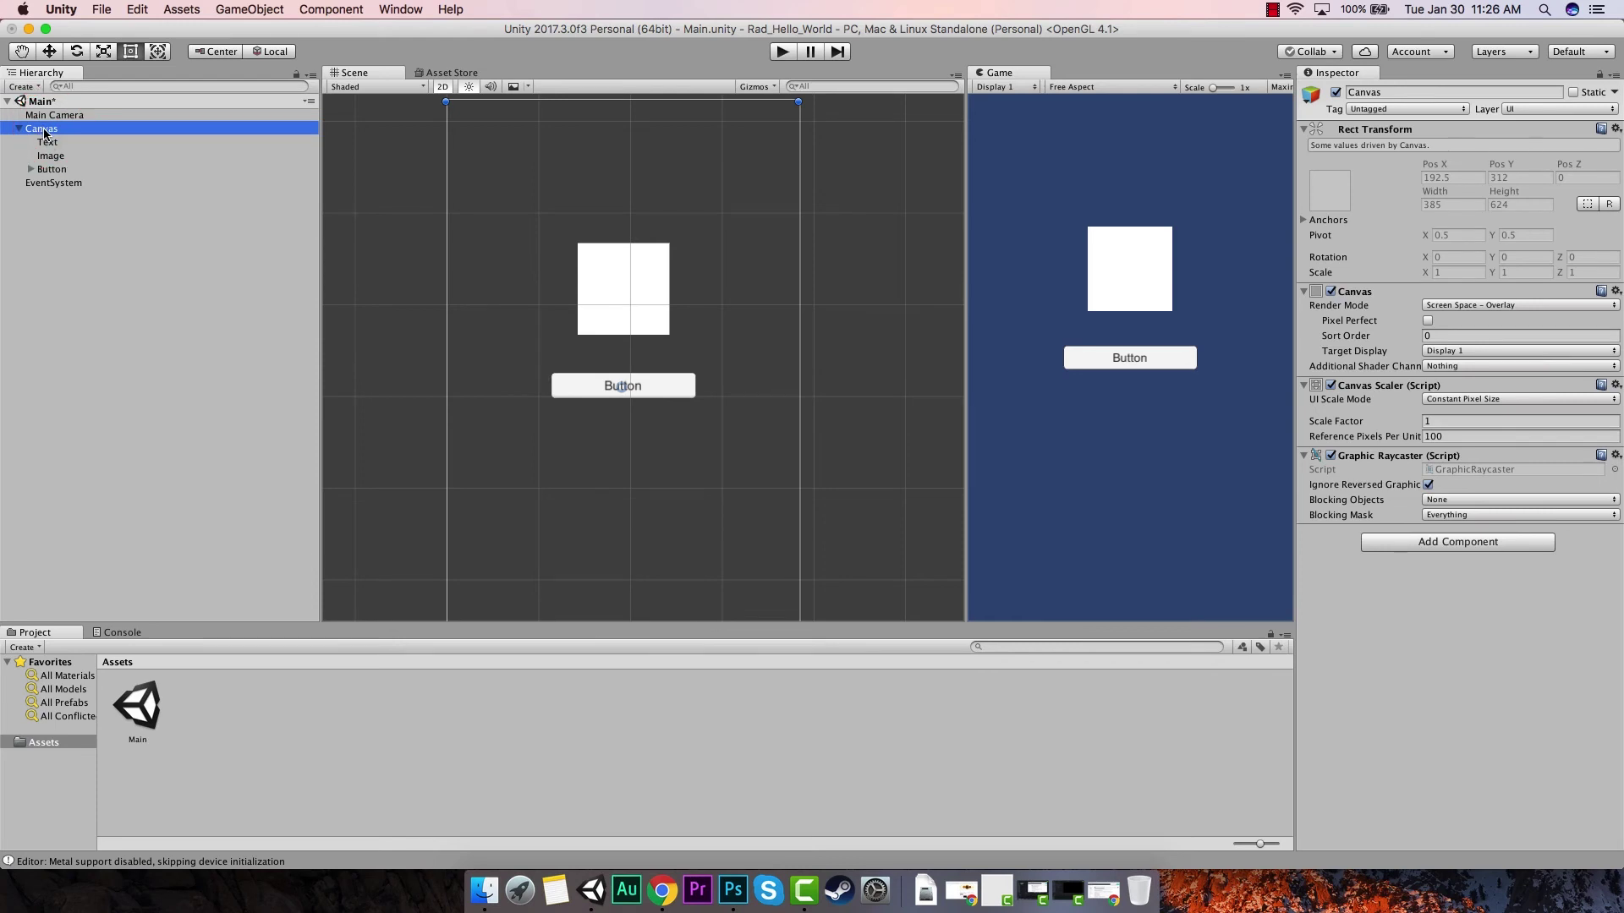
key("Down")
key("Down")
key("Down")
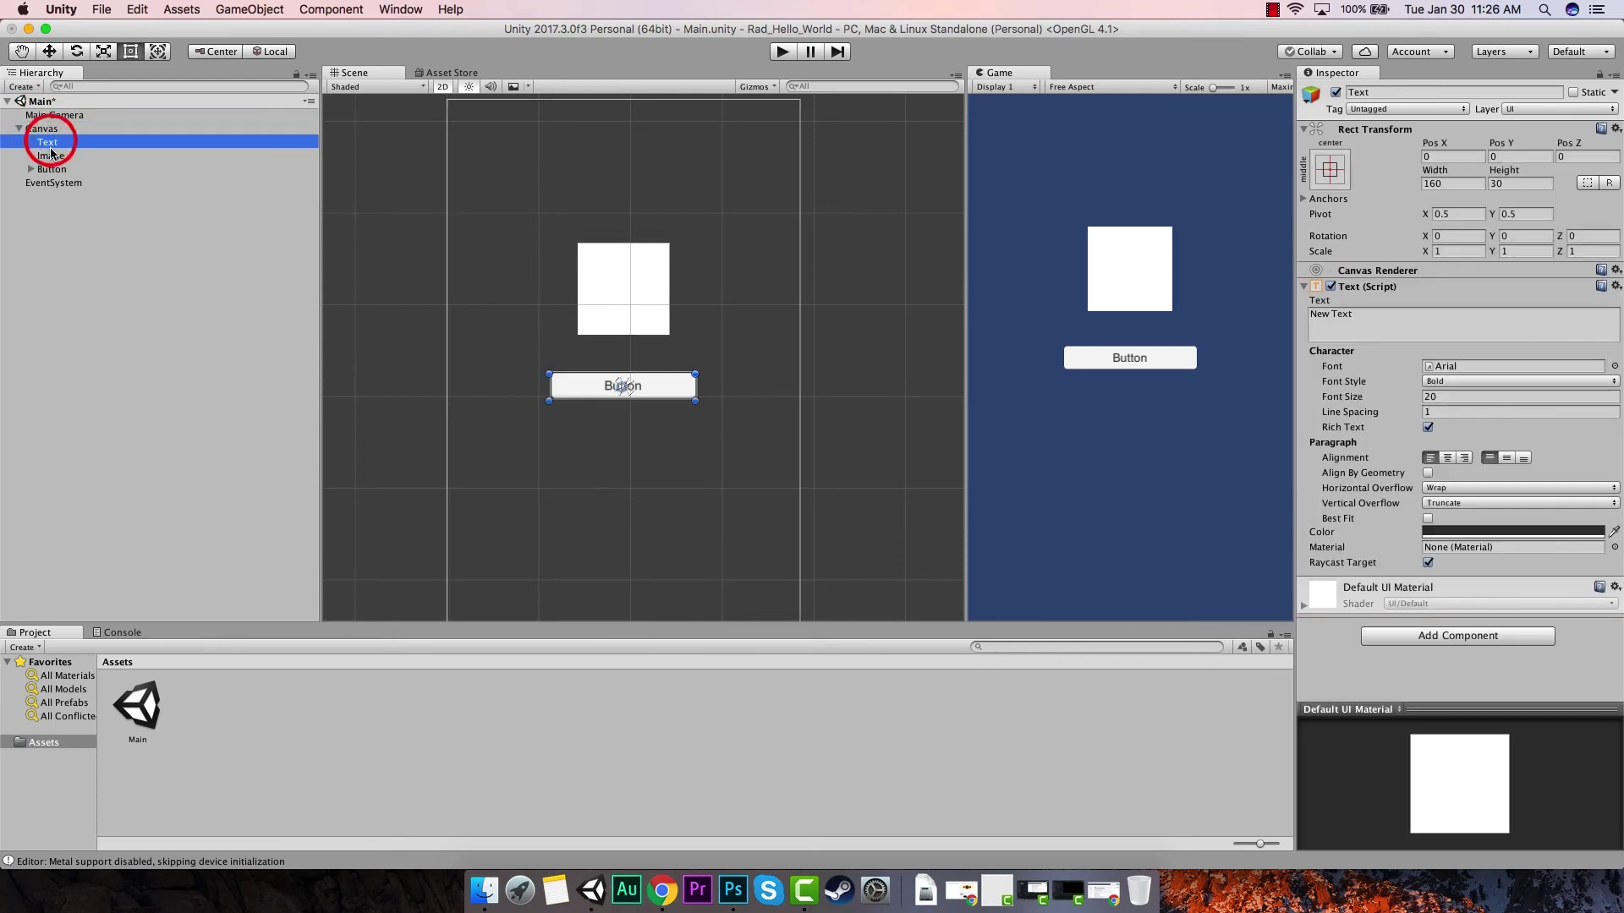
left_click(42, 129)
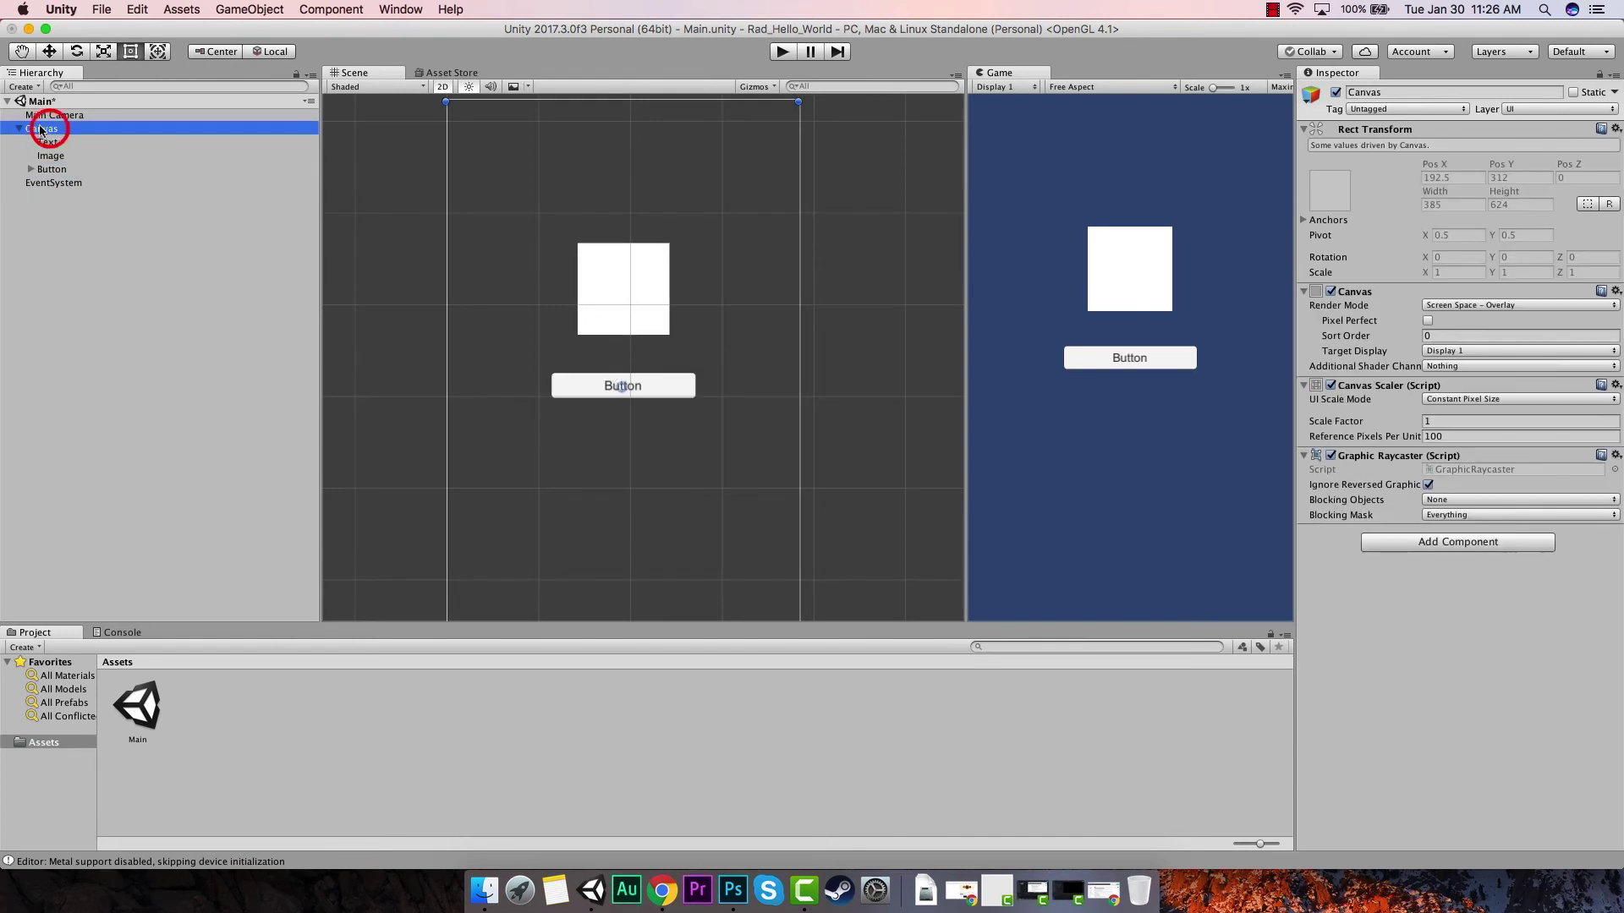
left_click(20, 131)
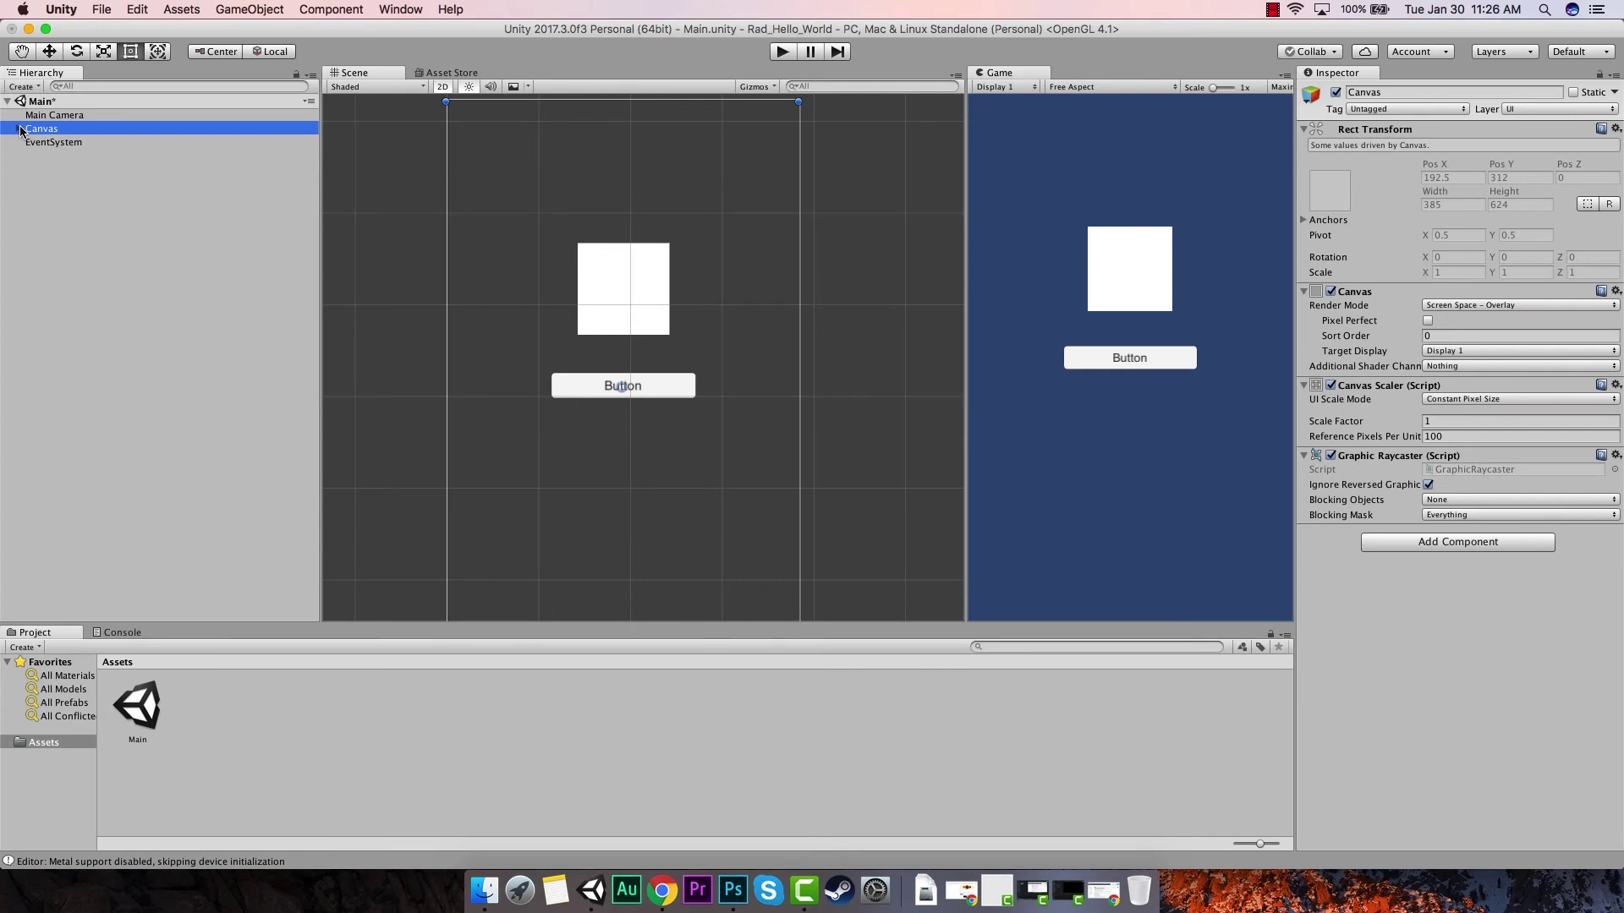
left_click(19, 129)
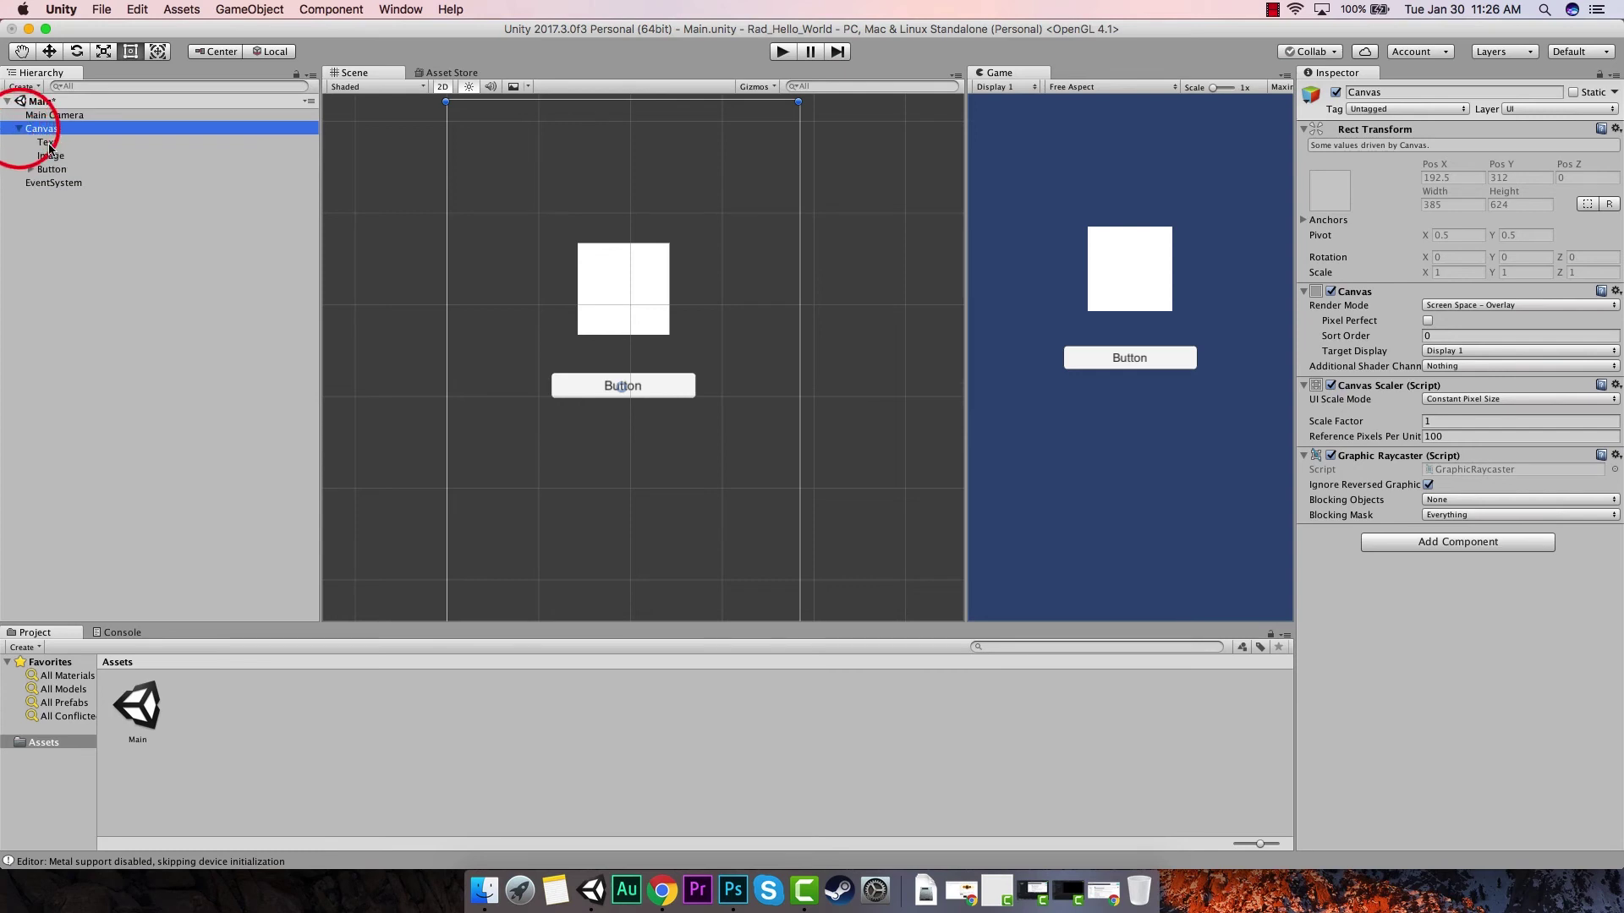
left_click(48, 142)
left_click(51, 156)
left_click(50, 169)
left_click(51, 155)
left_click(47, 142)
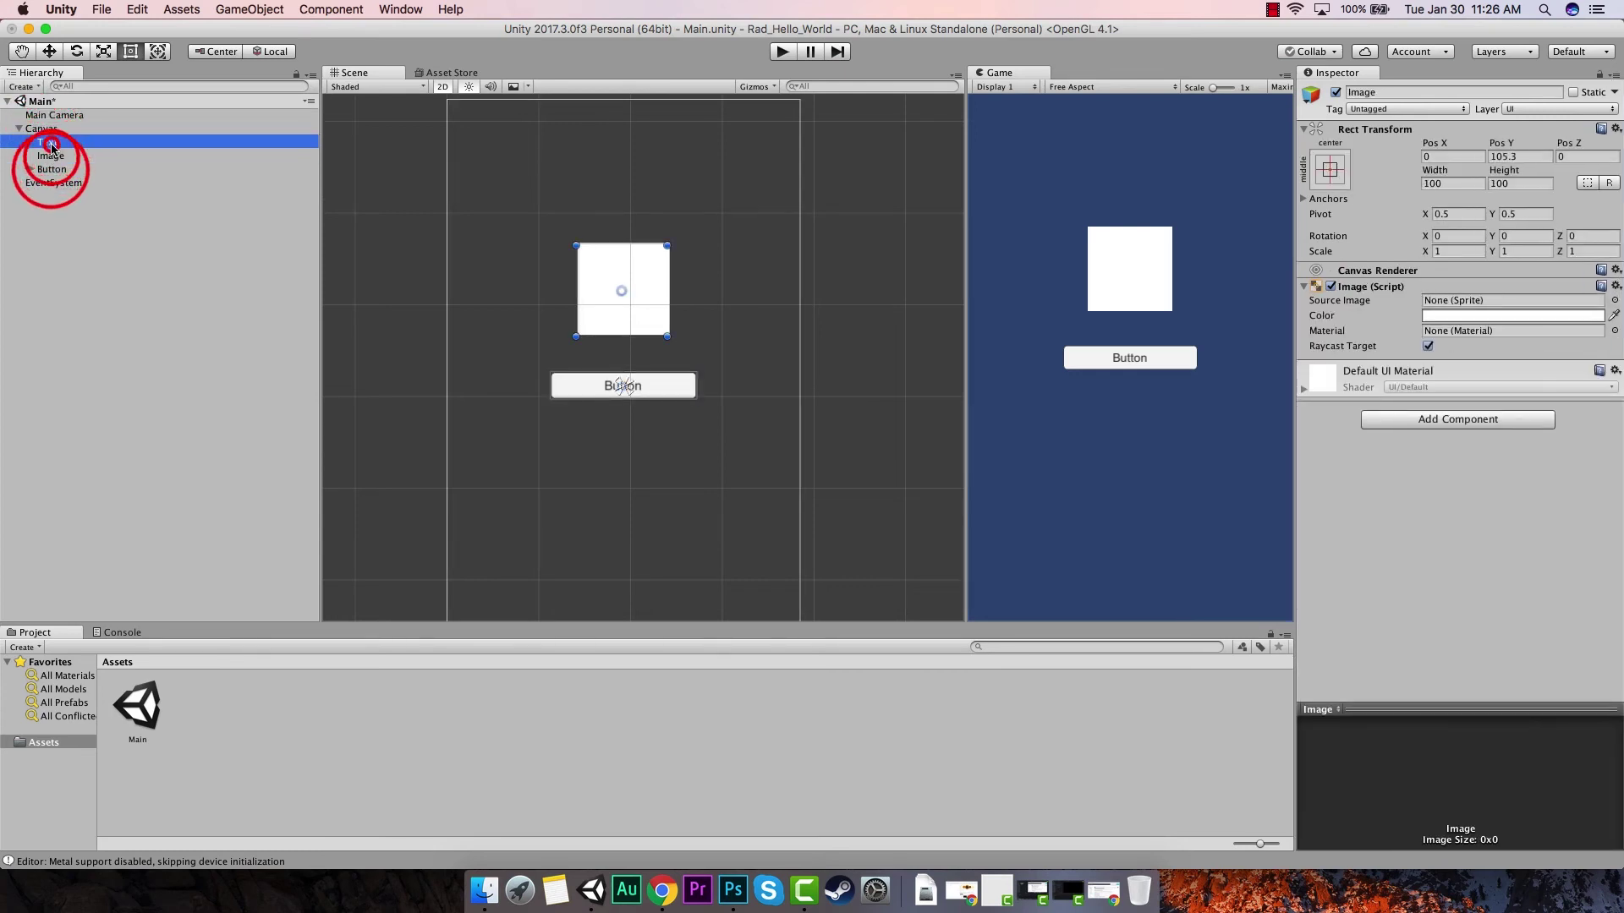
left_click(42, 130)
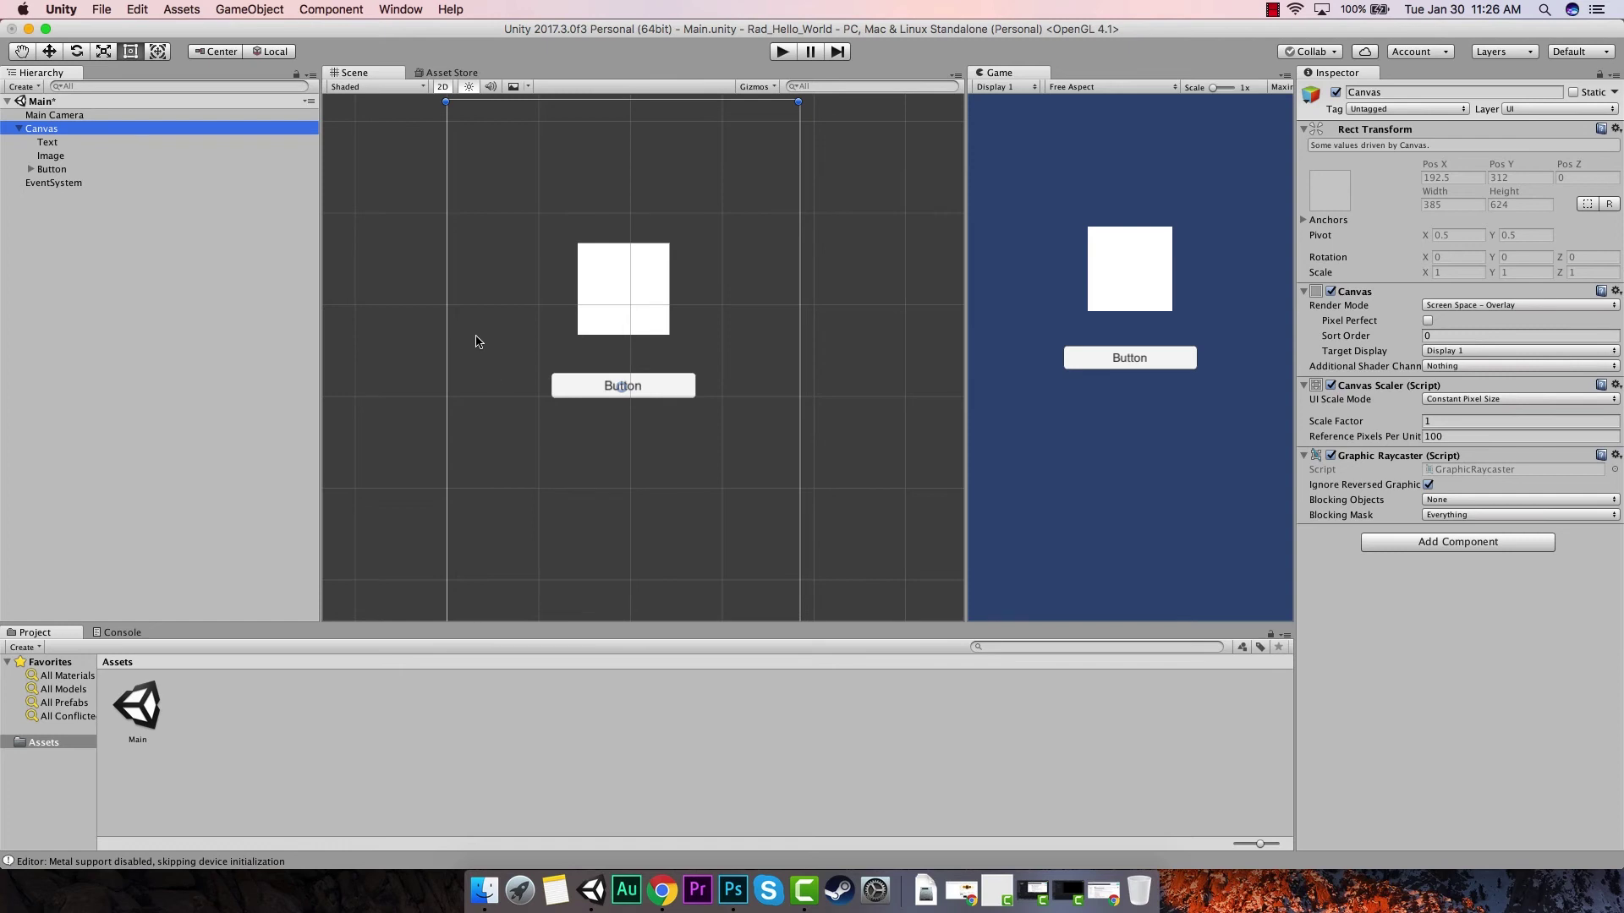
left_click(59, 130)
left_click(518, 246)
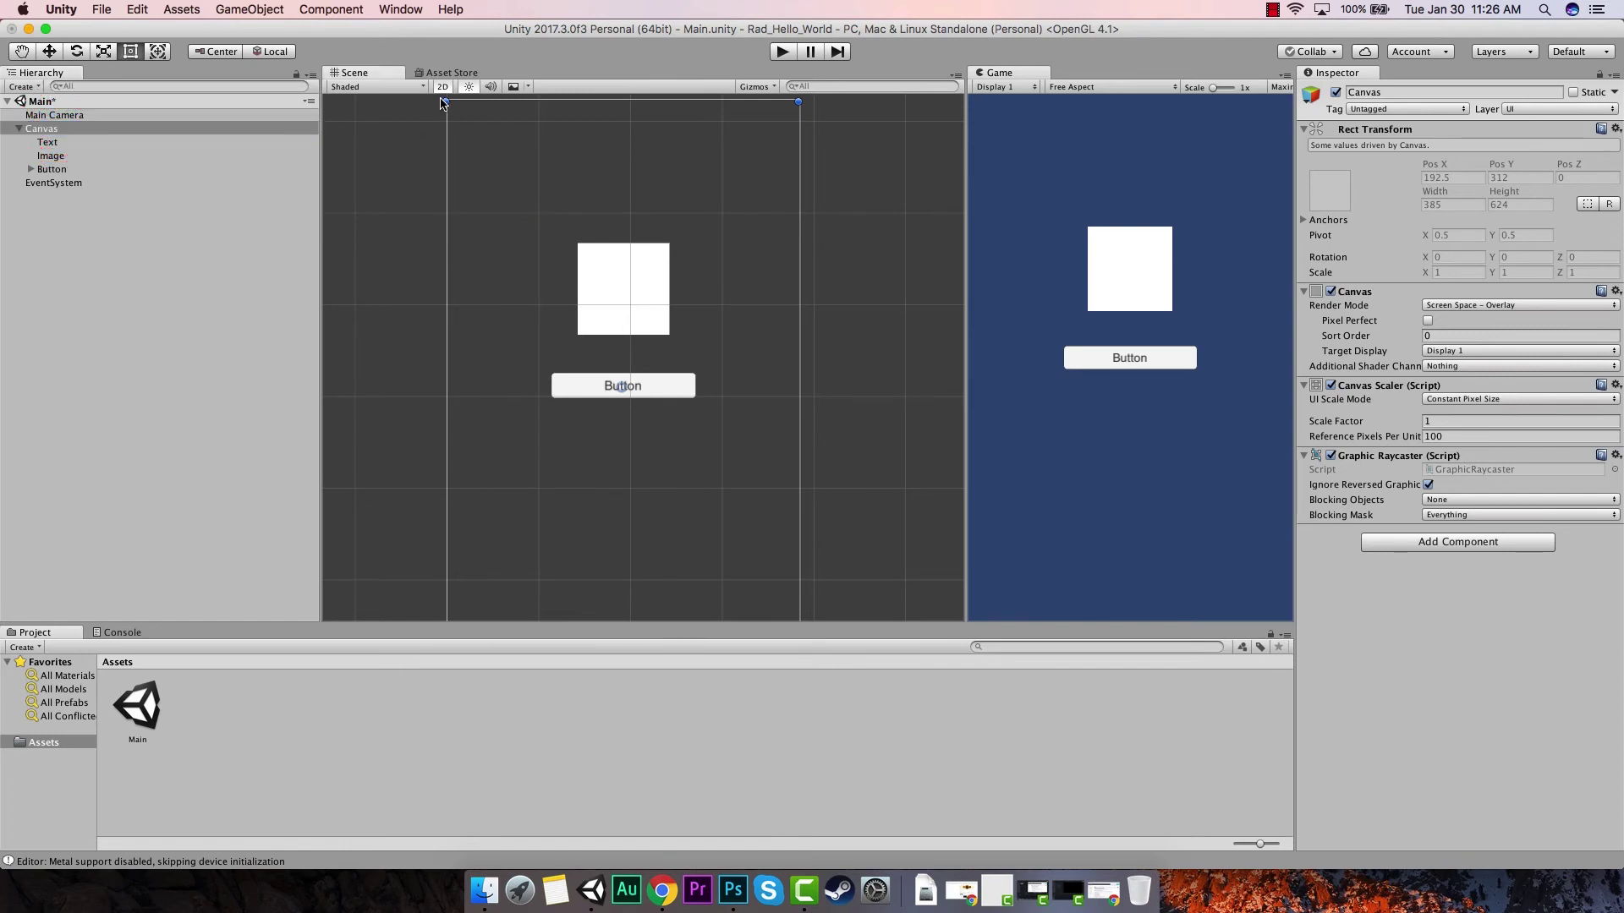
left_click(445, 100)
double_click(65, 130)
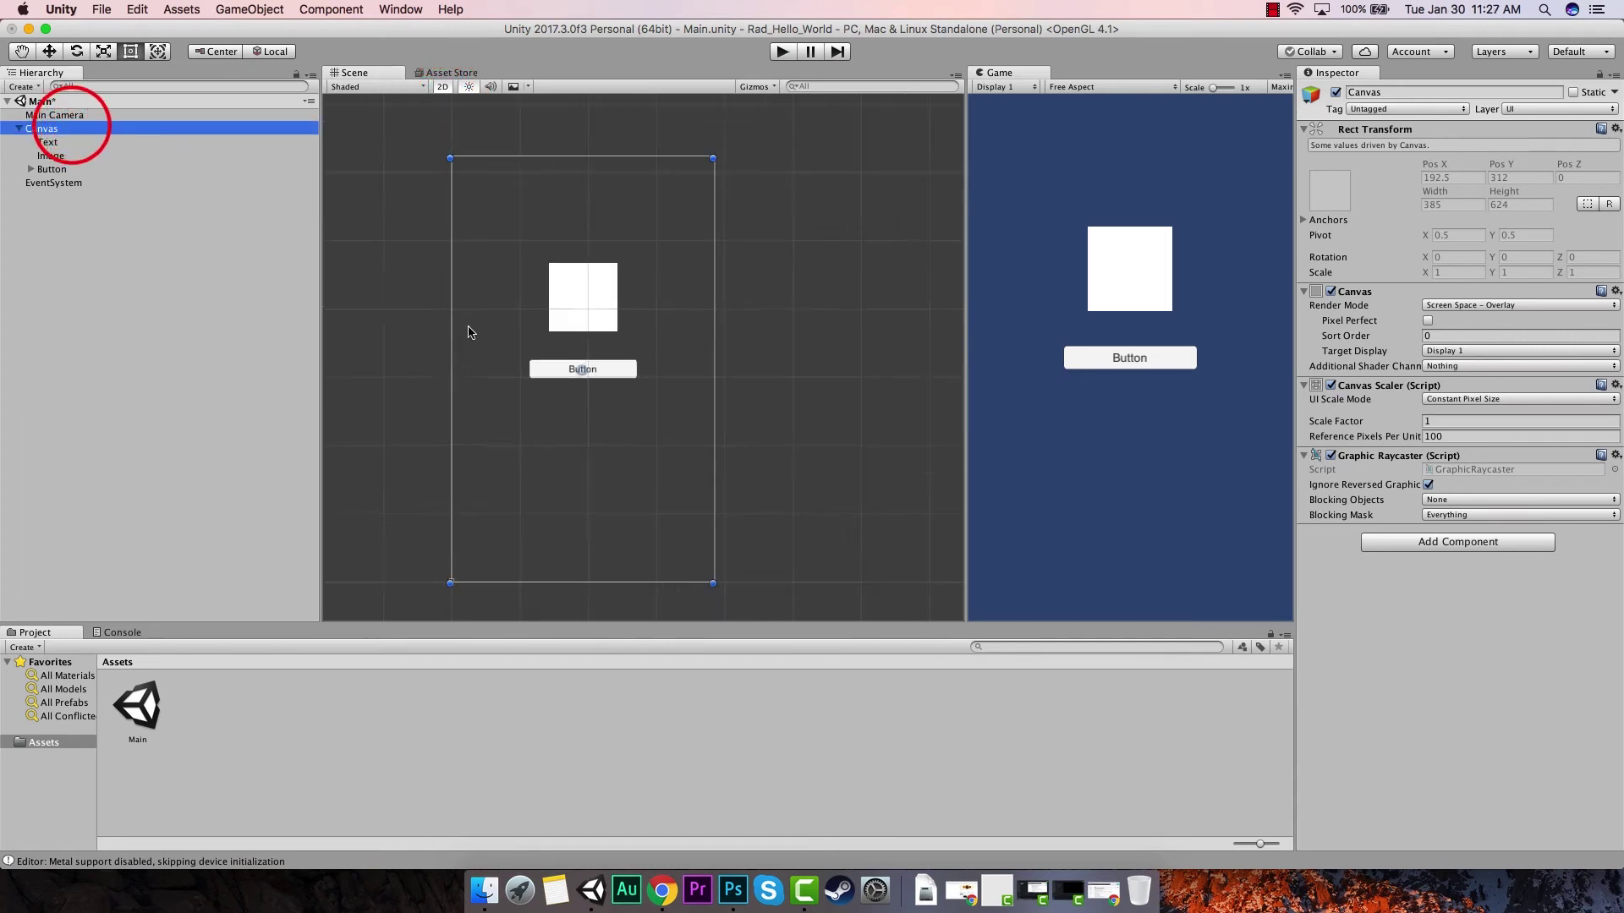
scroll(464, 342, "up", 2)
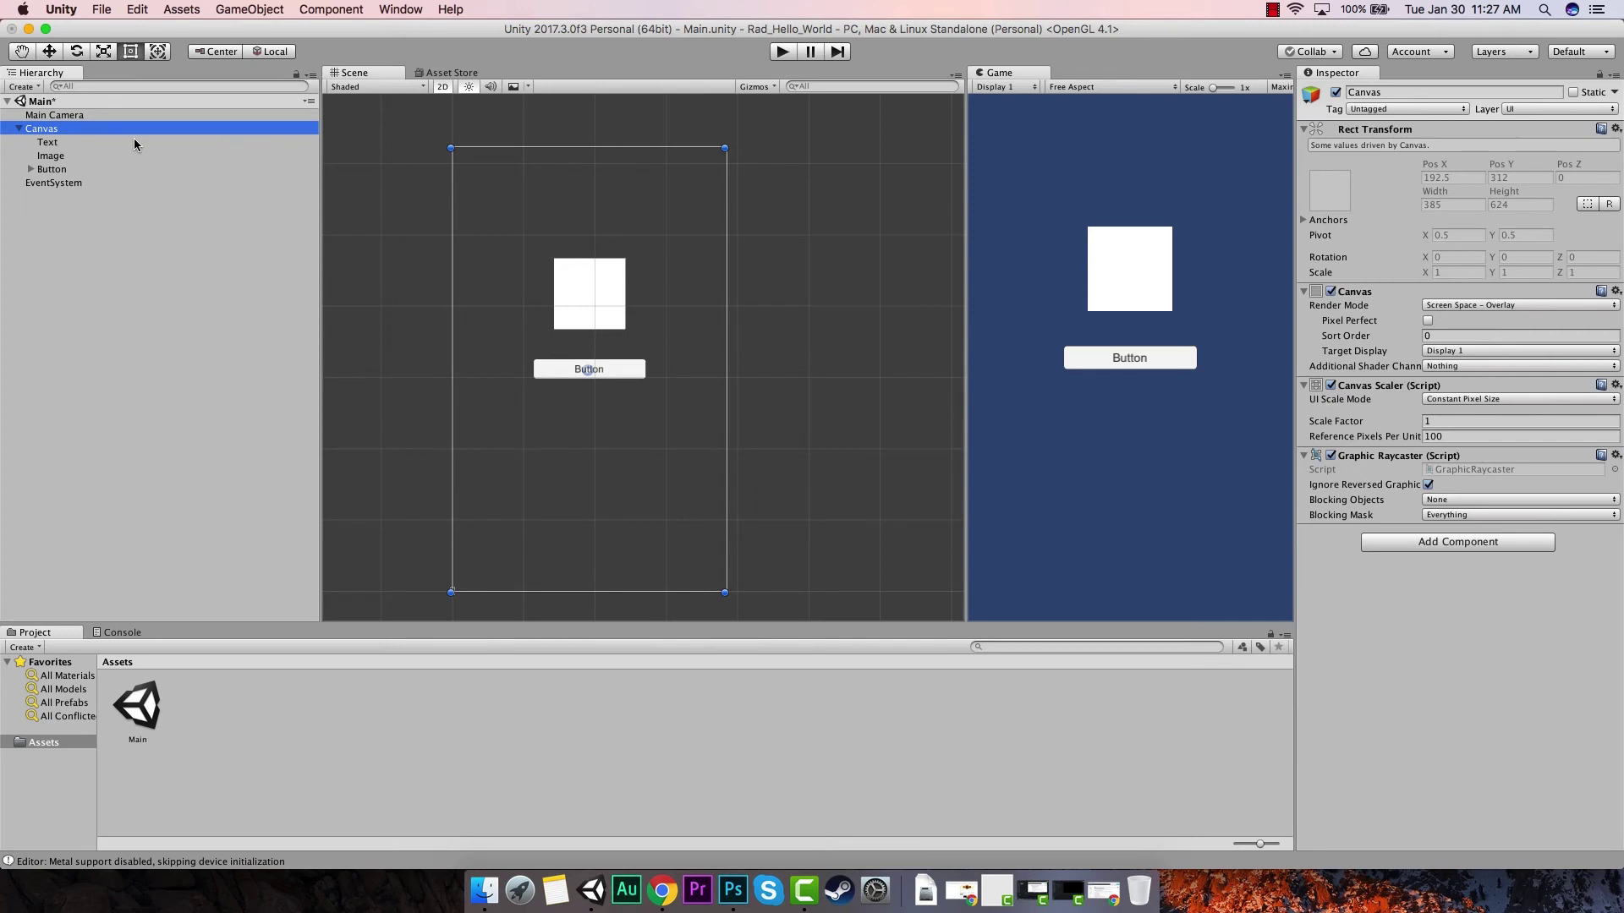
Step: Examine the Button's nested Text object and the Button's Rect Transform, Image and Button component properties
left_click(59, 171)
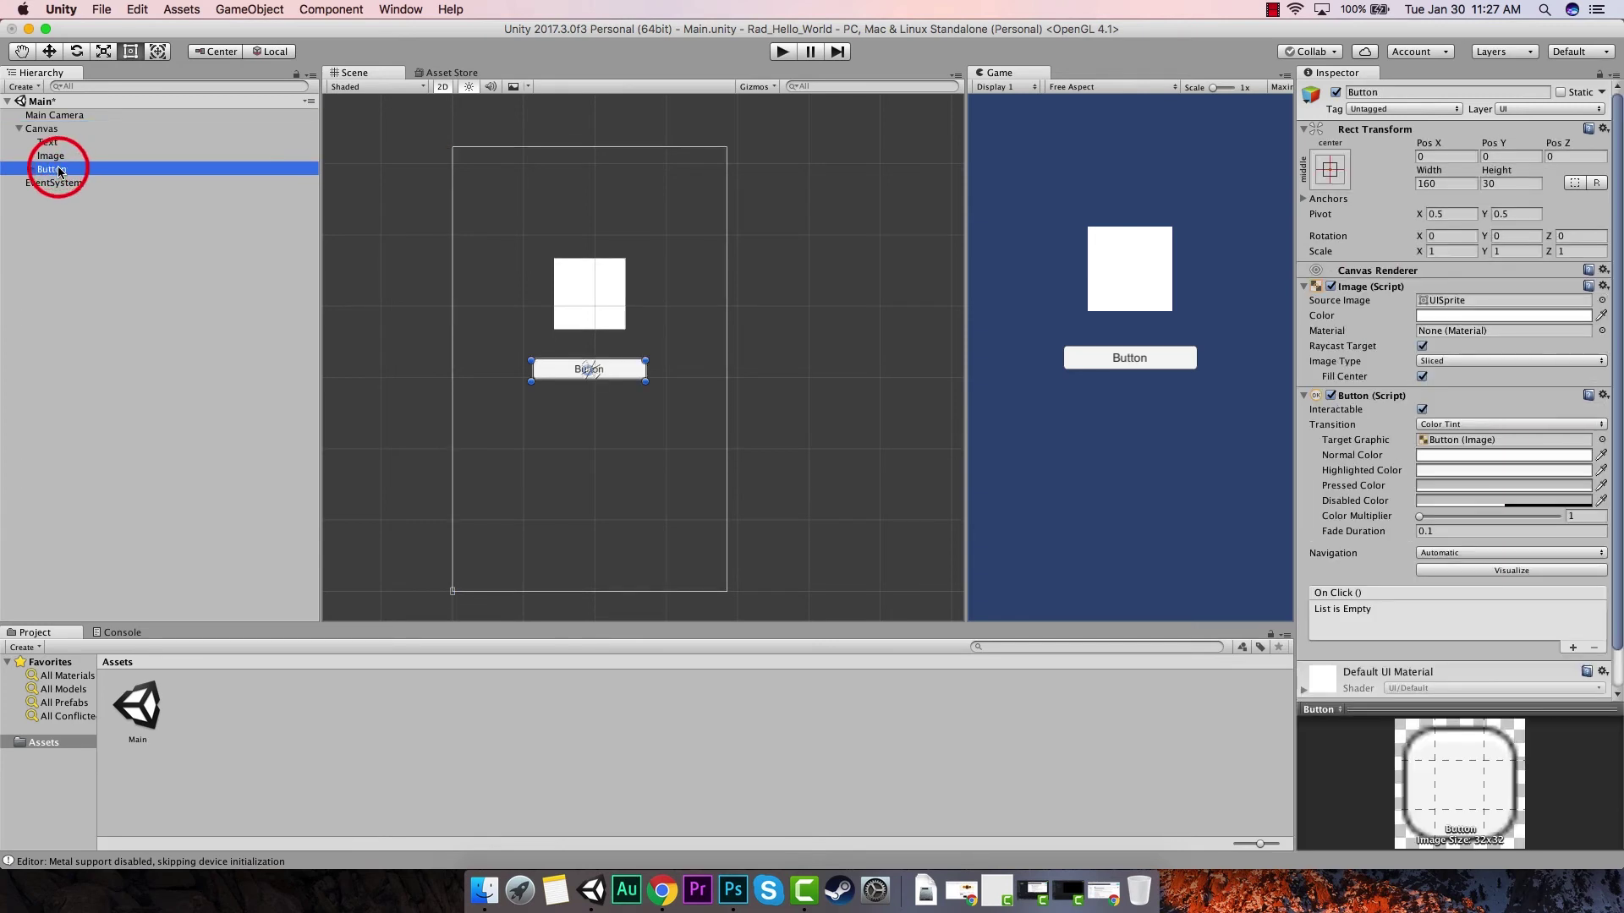
scroll(462, 404, "up", 2)
scroll(462, 404, "up", 3)
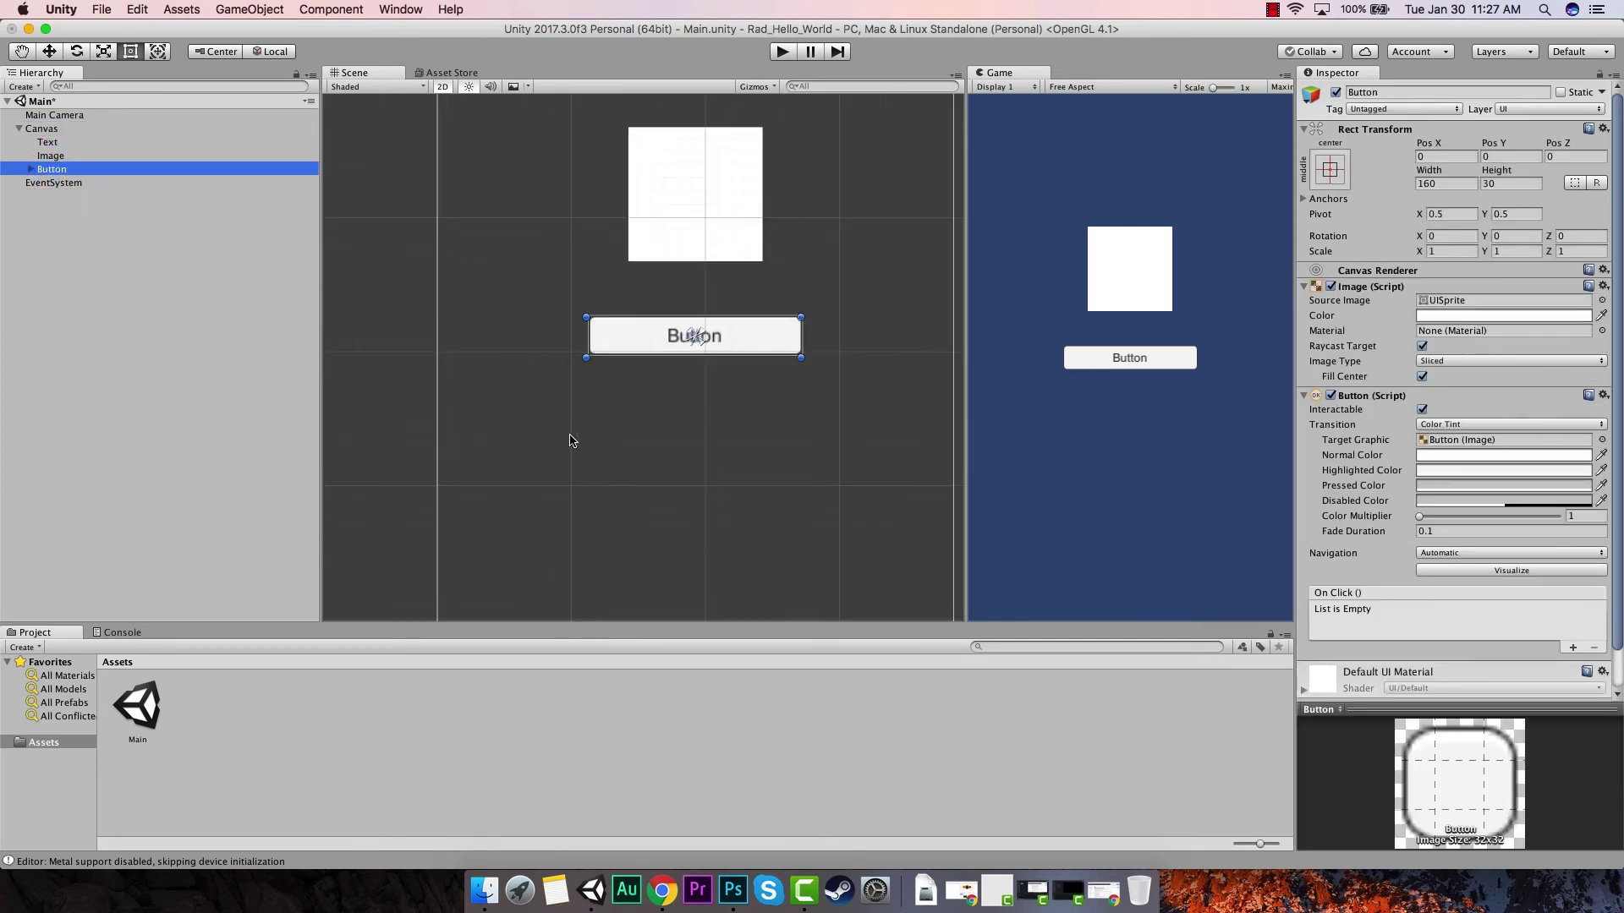
middle_click_drag(569, 442, 485, 493)
left_click(67, 169)
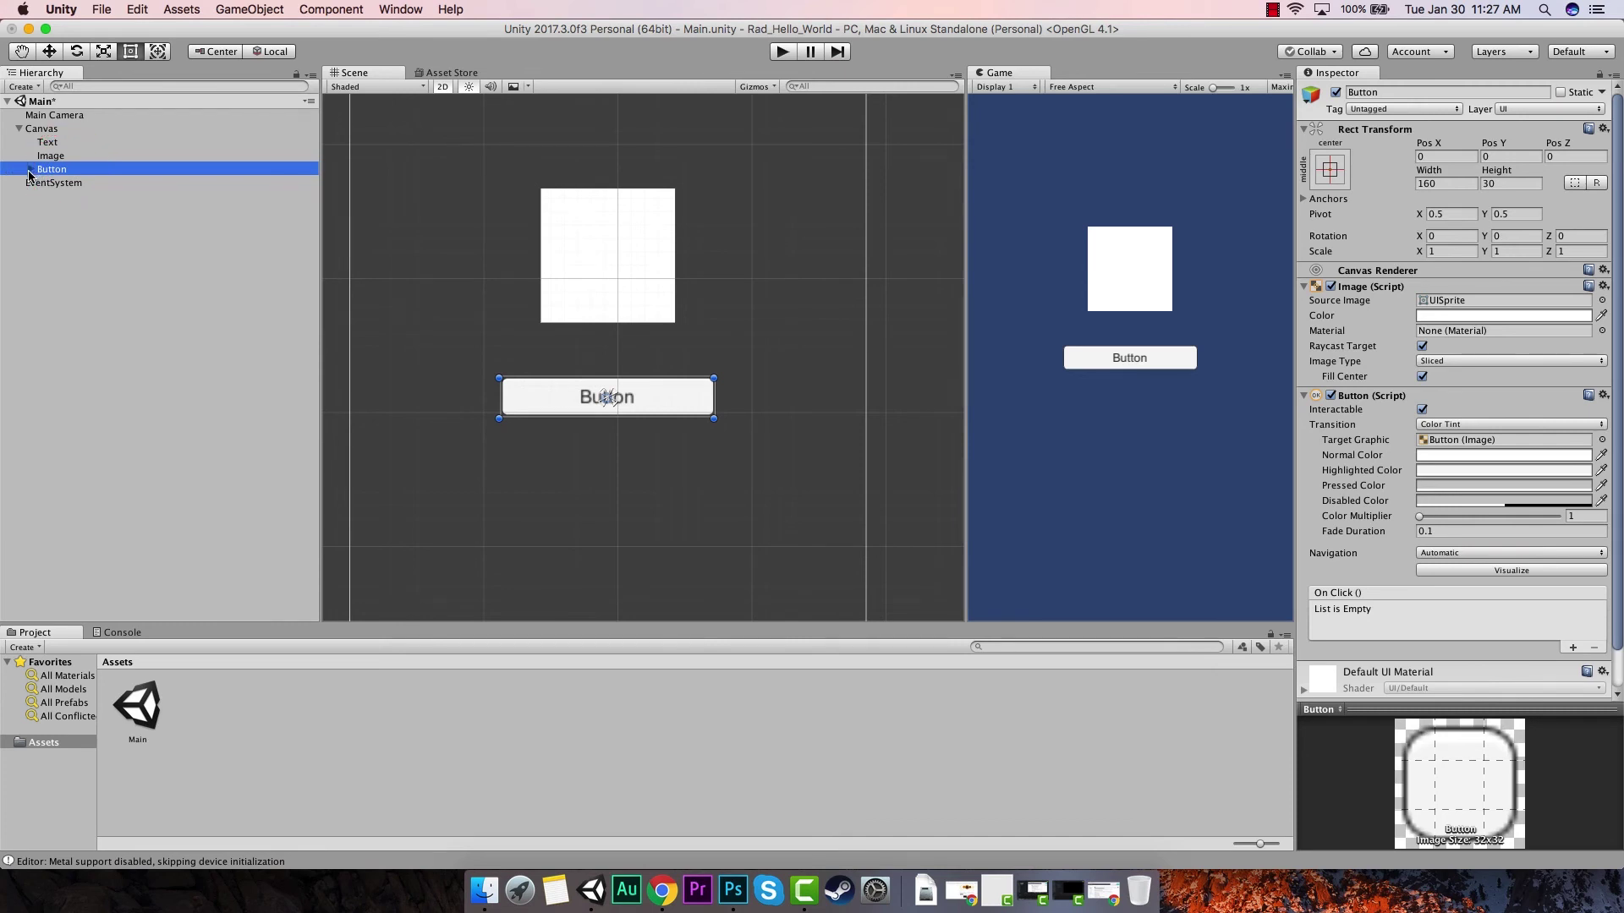
left_click(31, 170)
left_click(61, 181)
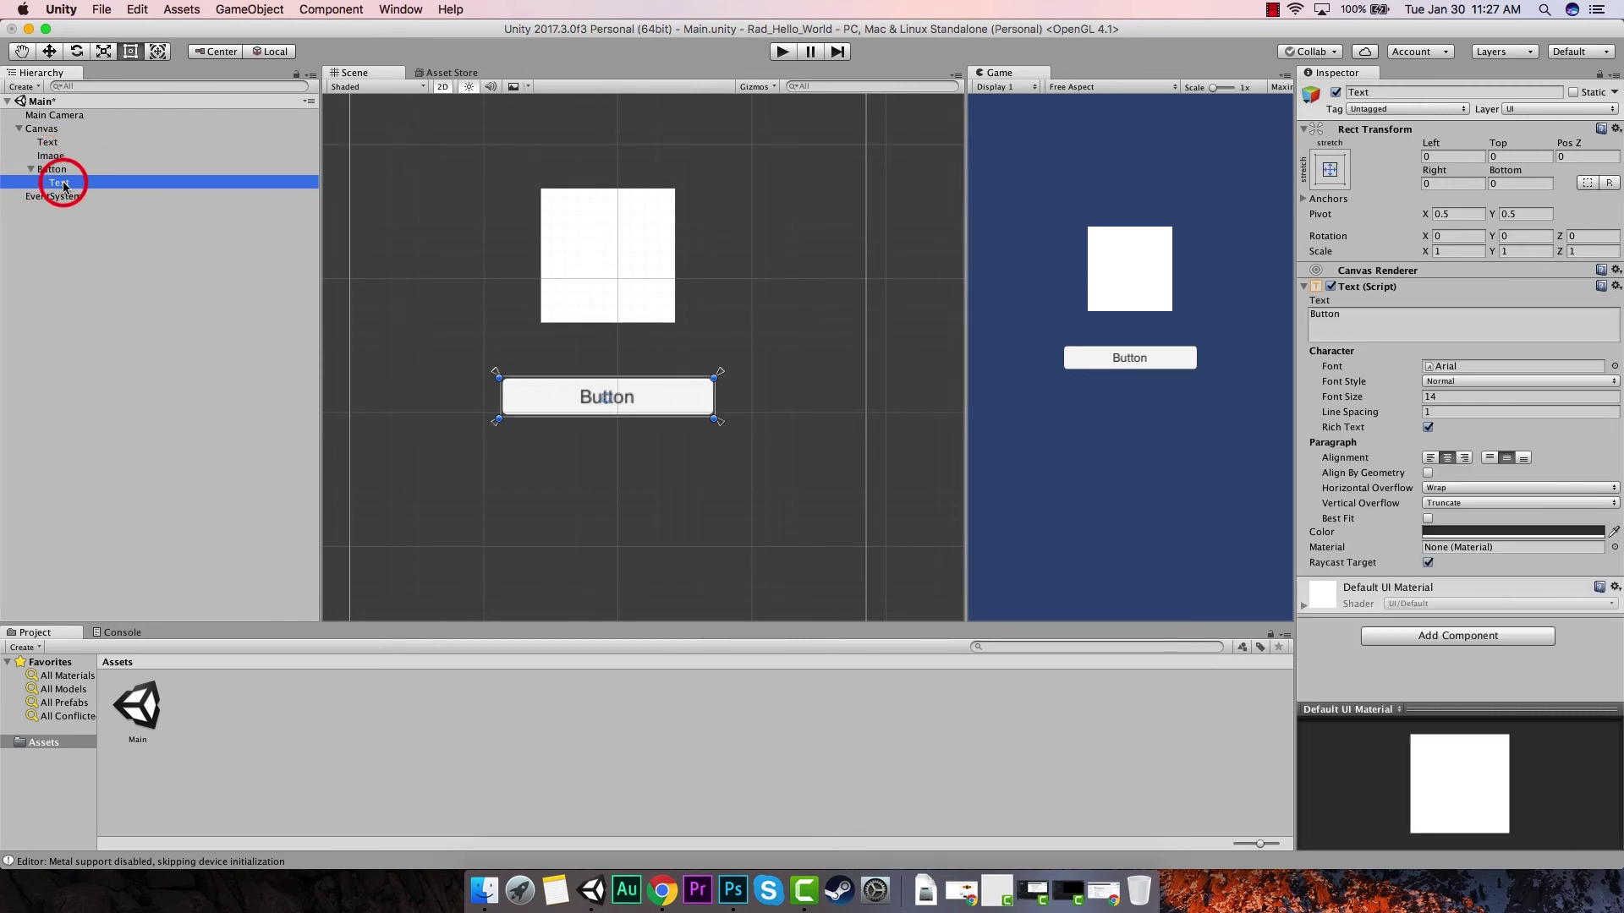
left_click(60, 169)
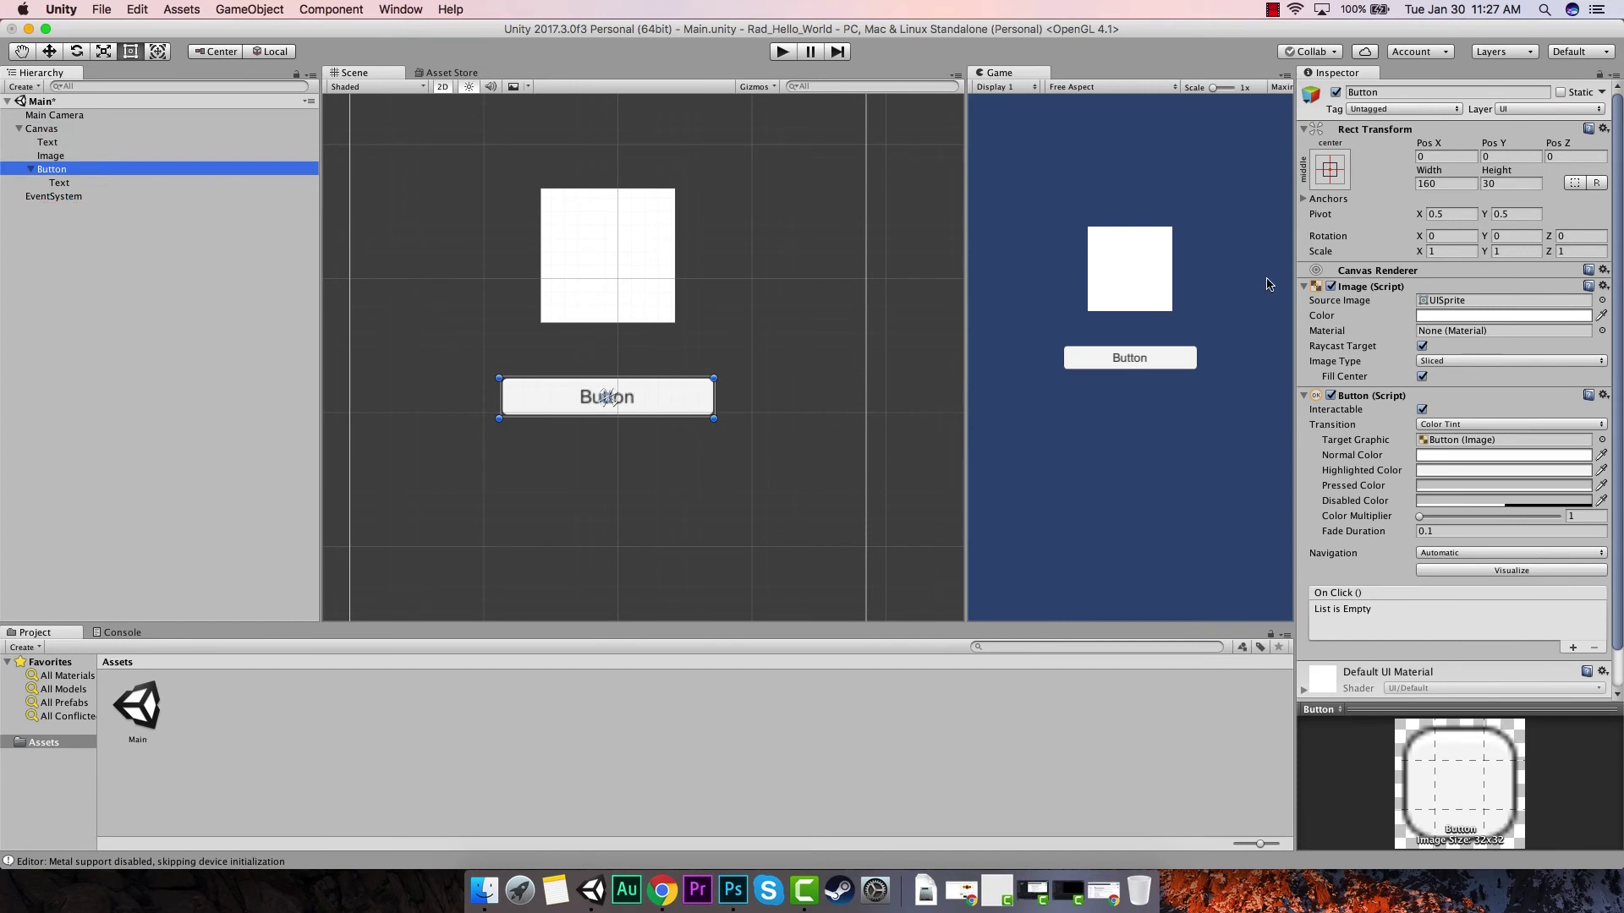
left_click(1370, 197)
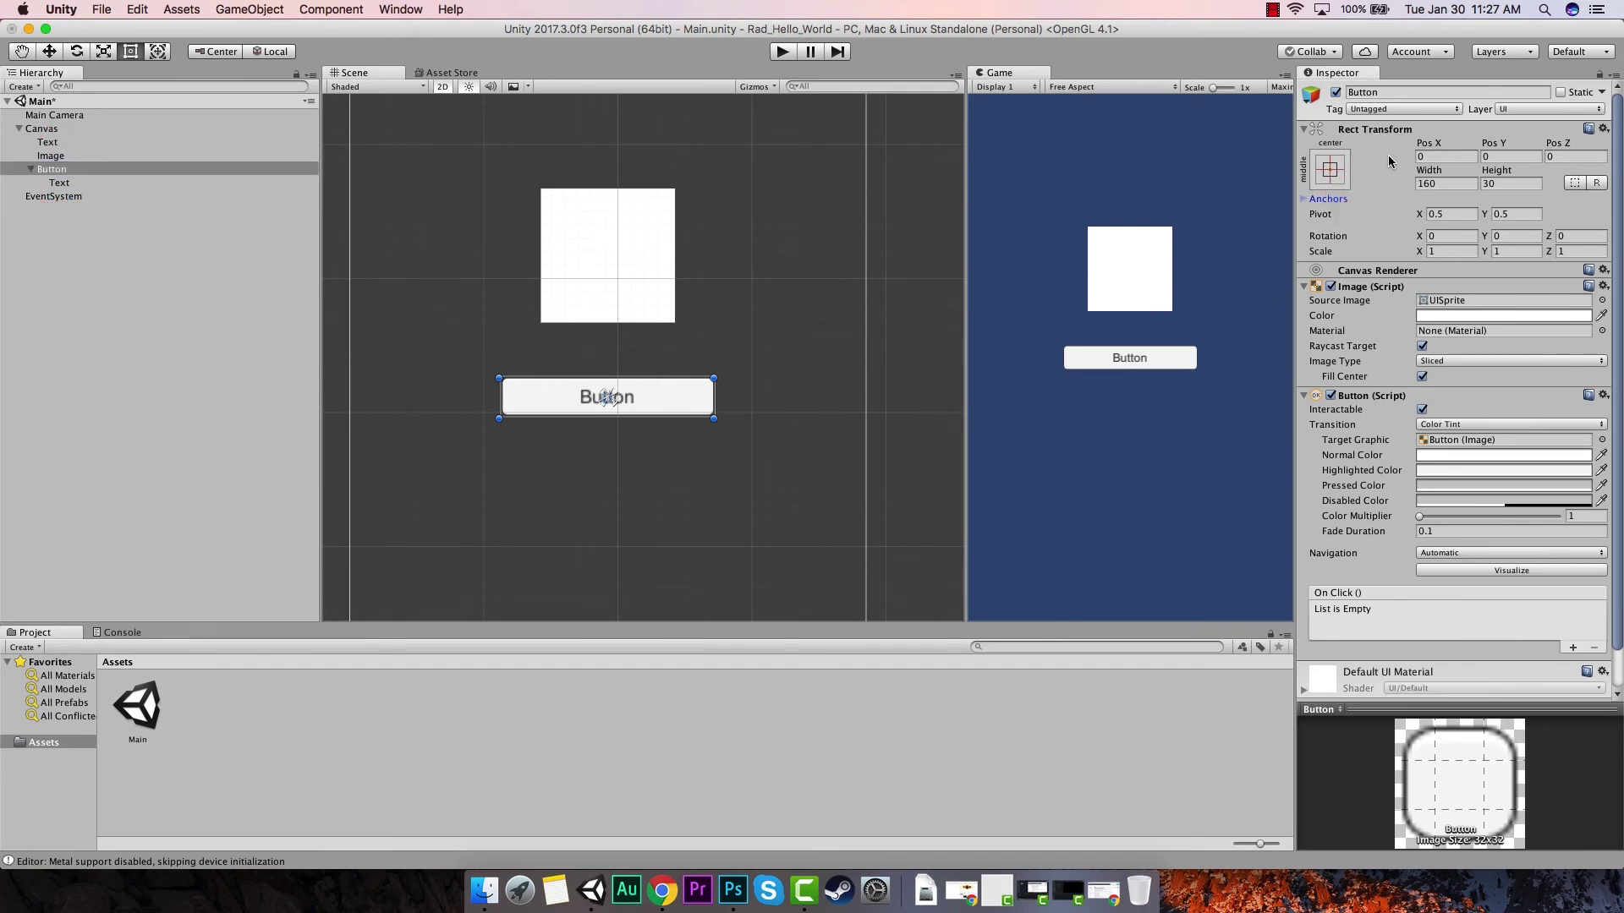
left_click(1364, 292)
left_click(1358, 290)
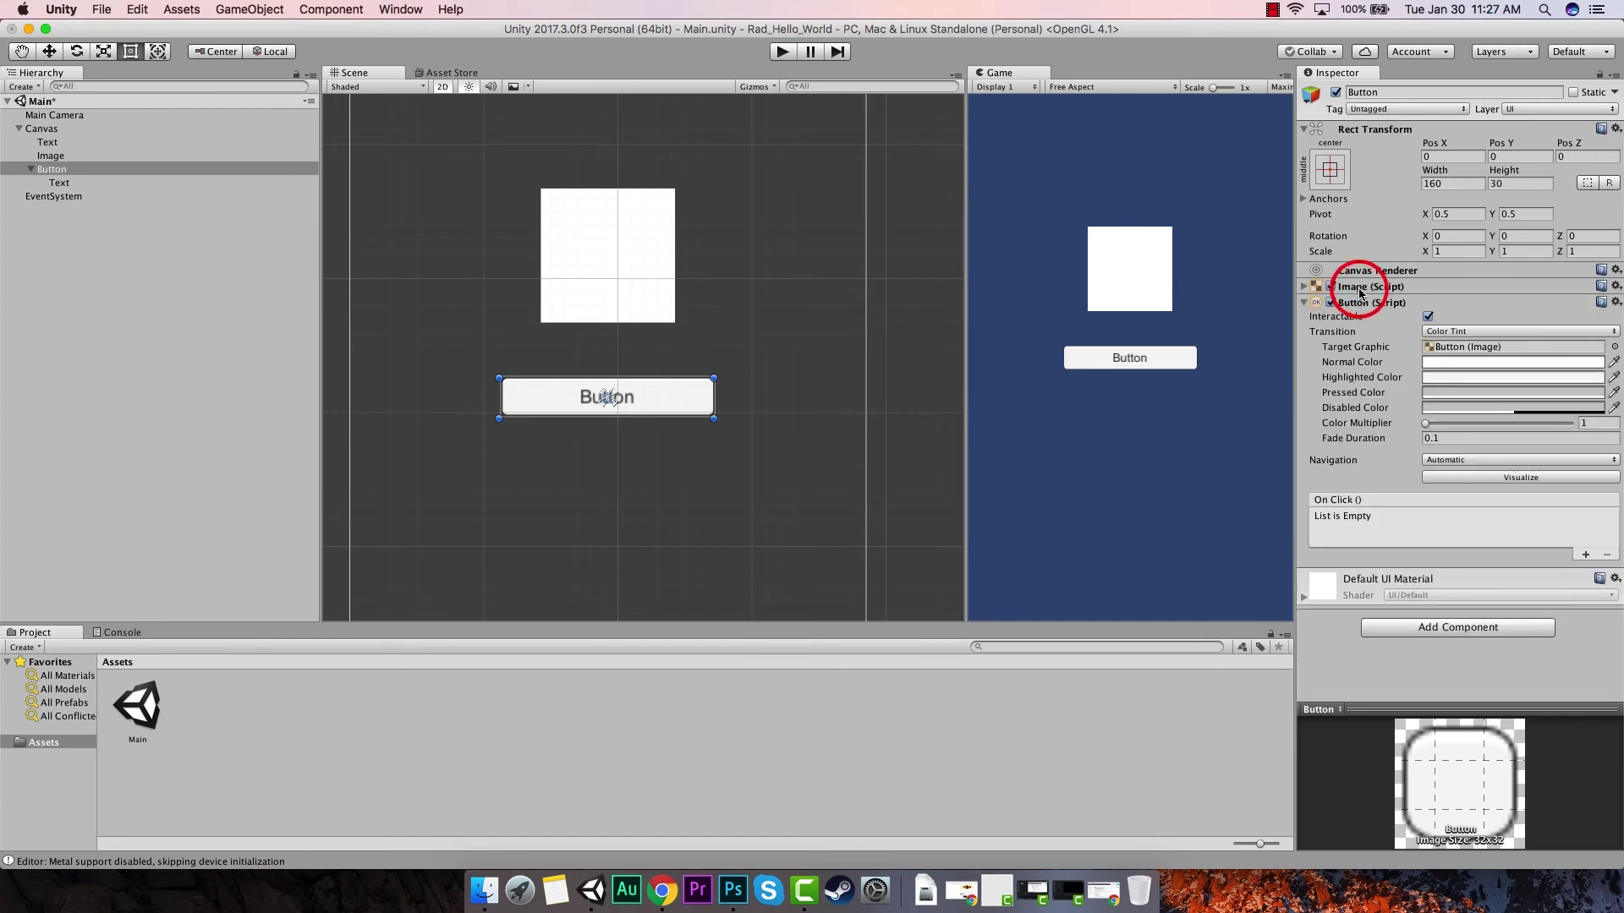
left_click(1303, 291)
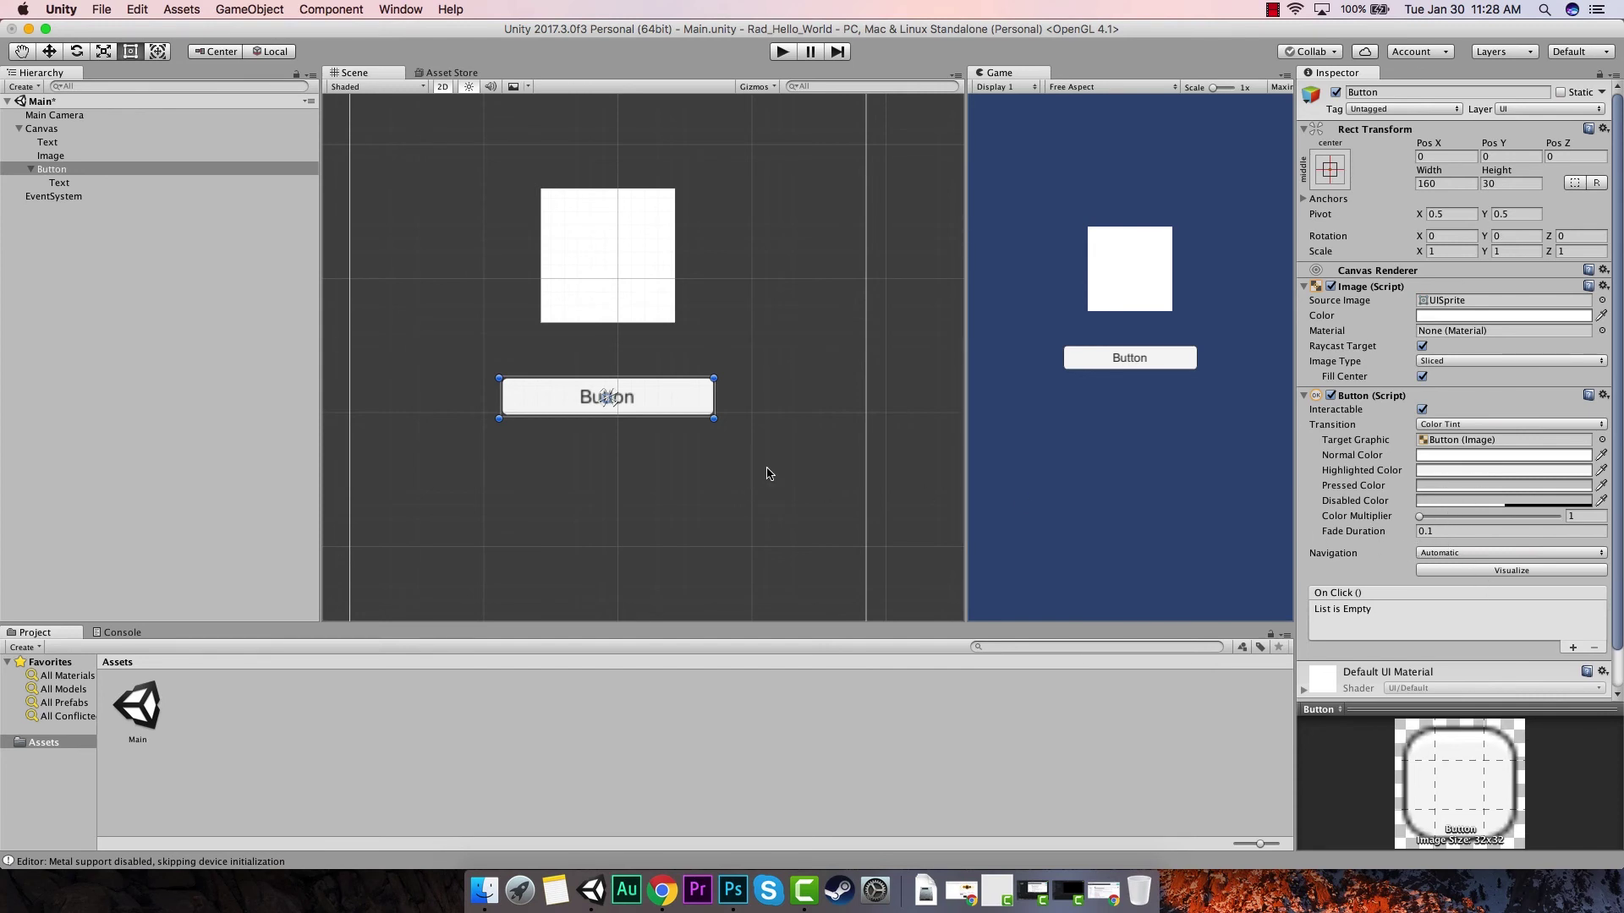
Step: Move the Button below the text near the canvas's left edge, and raise the Image to about Y 126 at X 0
left_click_drag(549, 396, 556, 470)
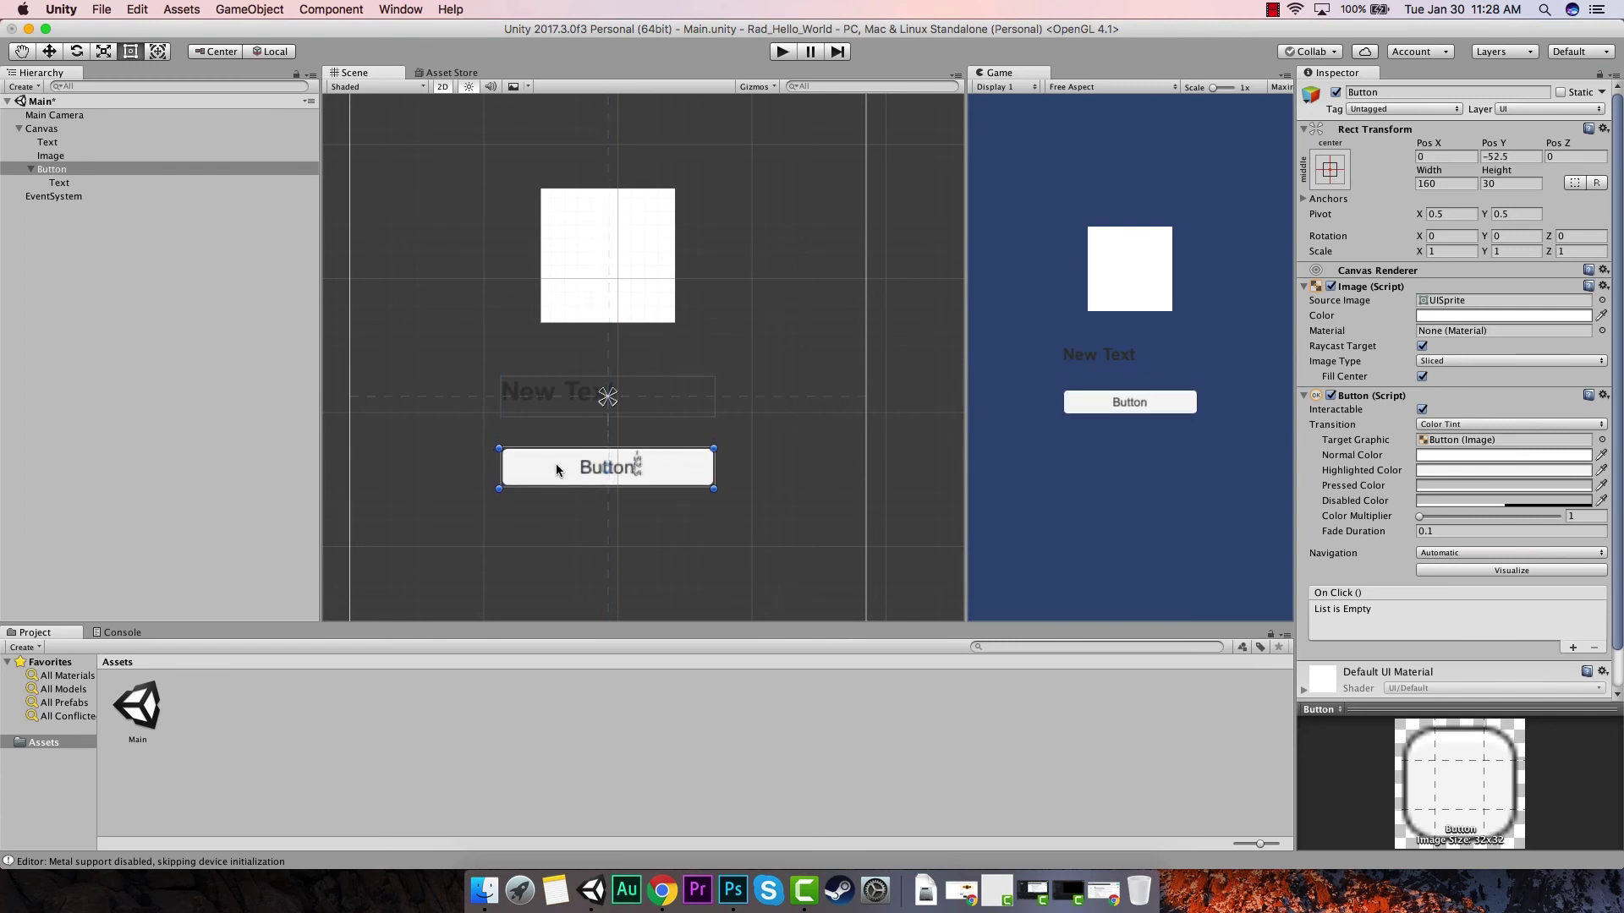
left_click_drag(557, 470, 418, 485)
left_click_drag(562, 254, 585, 216)
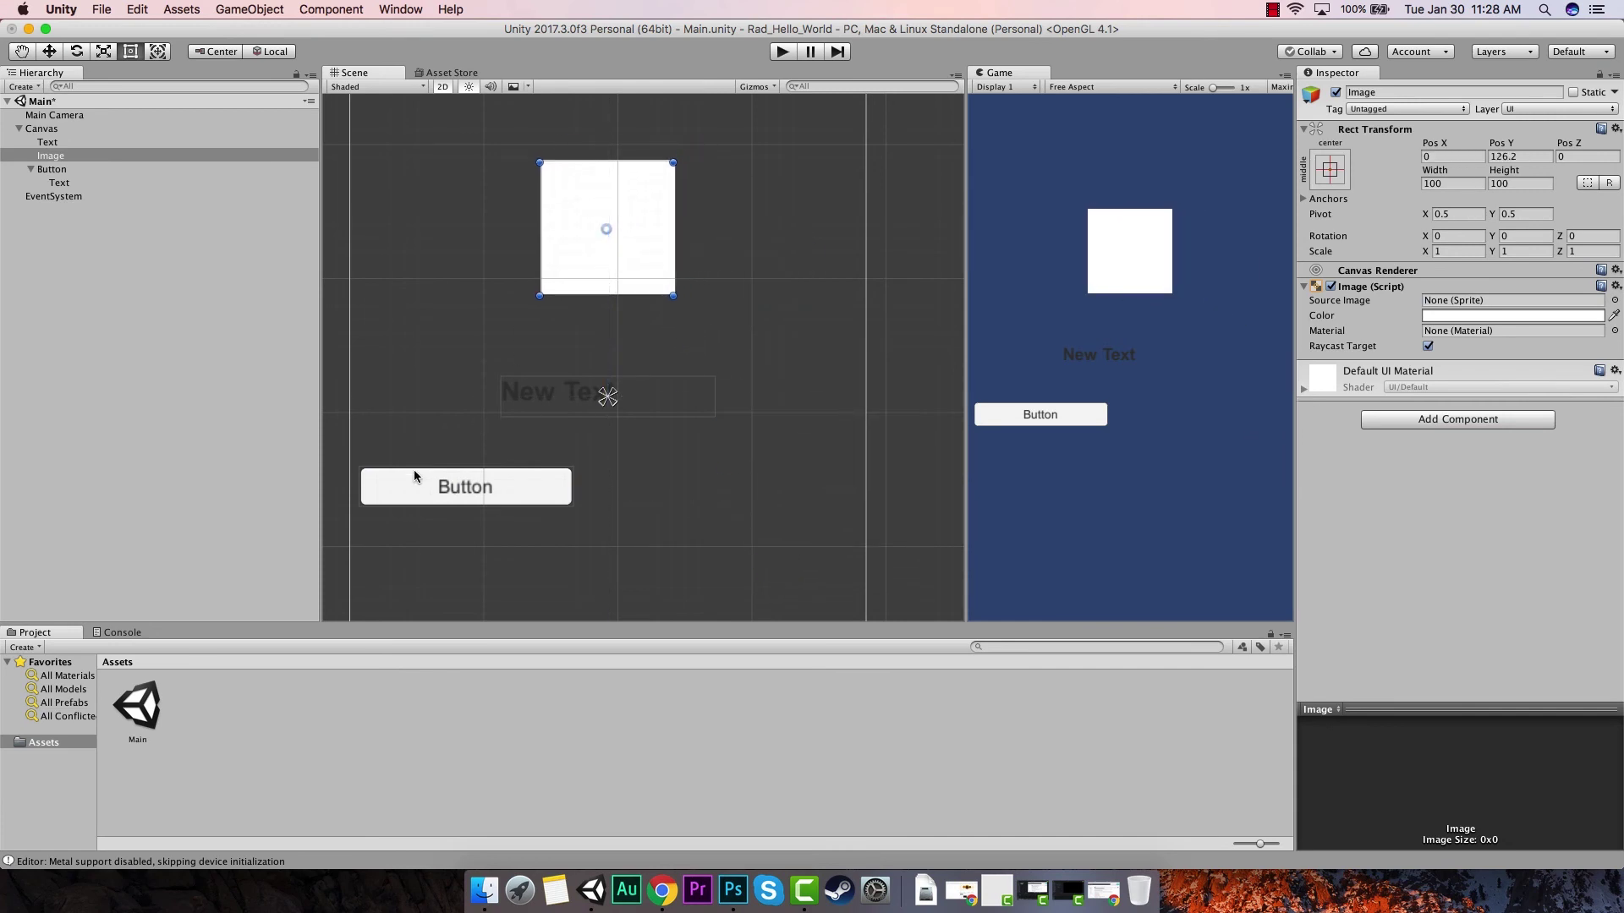
scroll(620, 363, "down", 5)
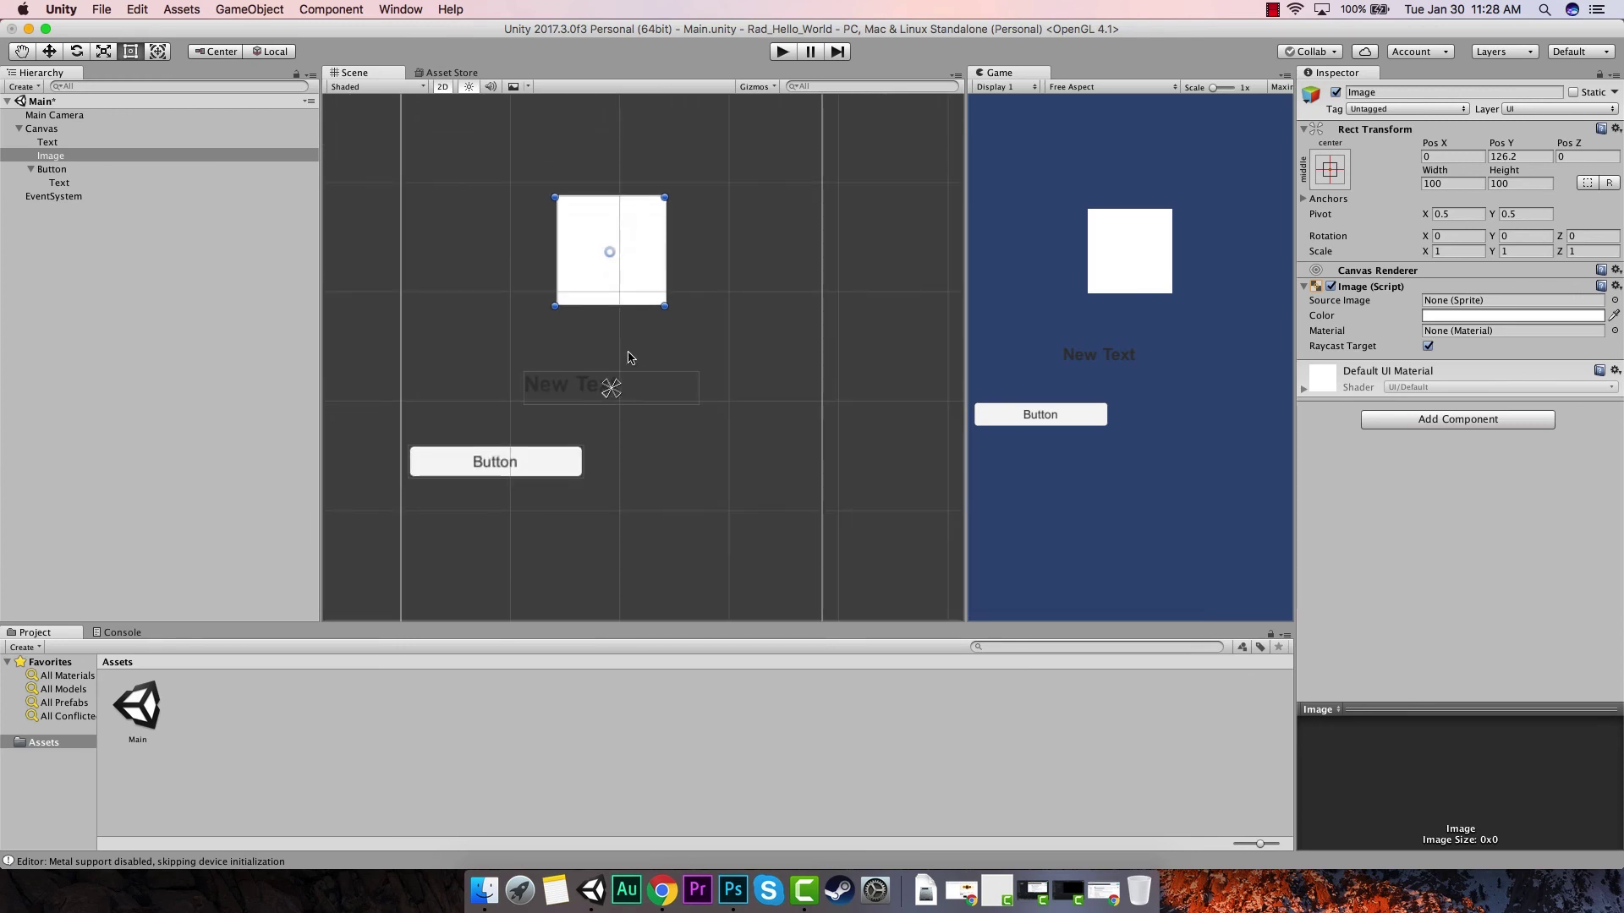
Step: Enlarge the Image so that it spans the canvas's full width and fills its upper half
left_click_drag(584, 262, 491, 170)
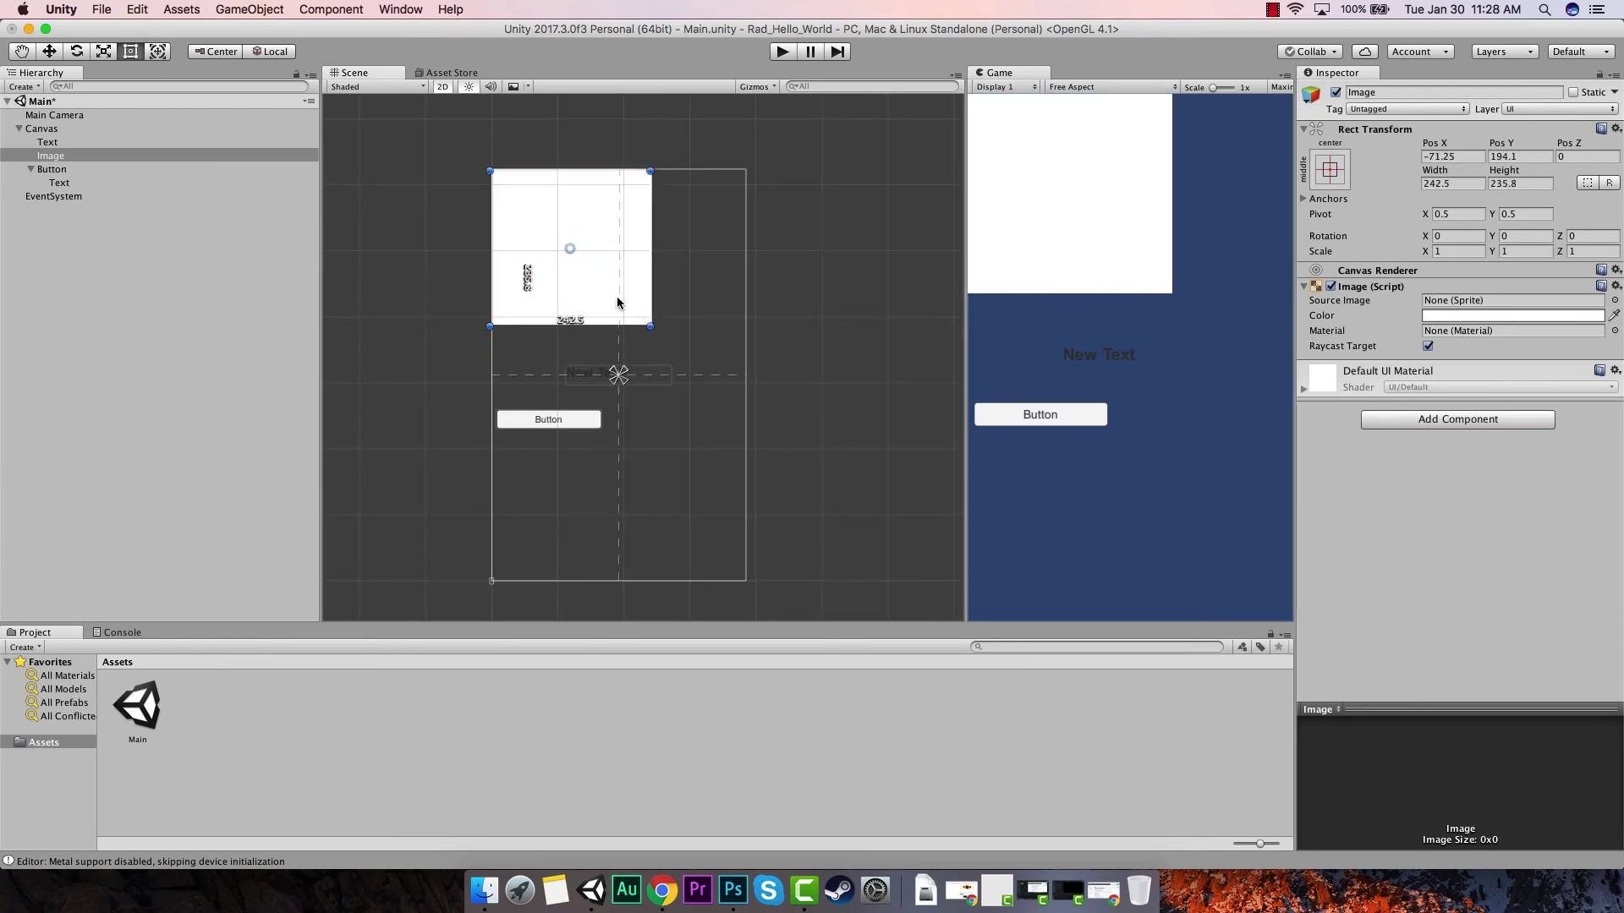
left_click(651, 327)
left_click_drag(707, 351, 742, 367)
Step: Centre the Button horizontally at X 0, Y -192, and lower the Text to Y -76 between the Image and the Button
scroll(659, 389, "down", 1)
left_click_drag(611, 376, 621, 497)
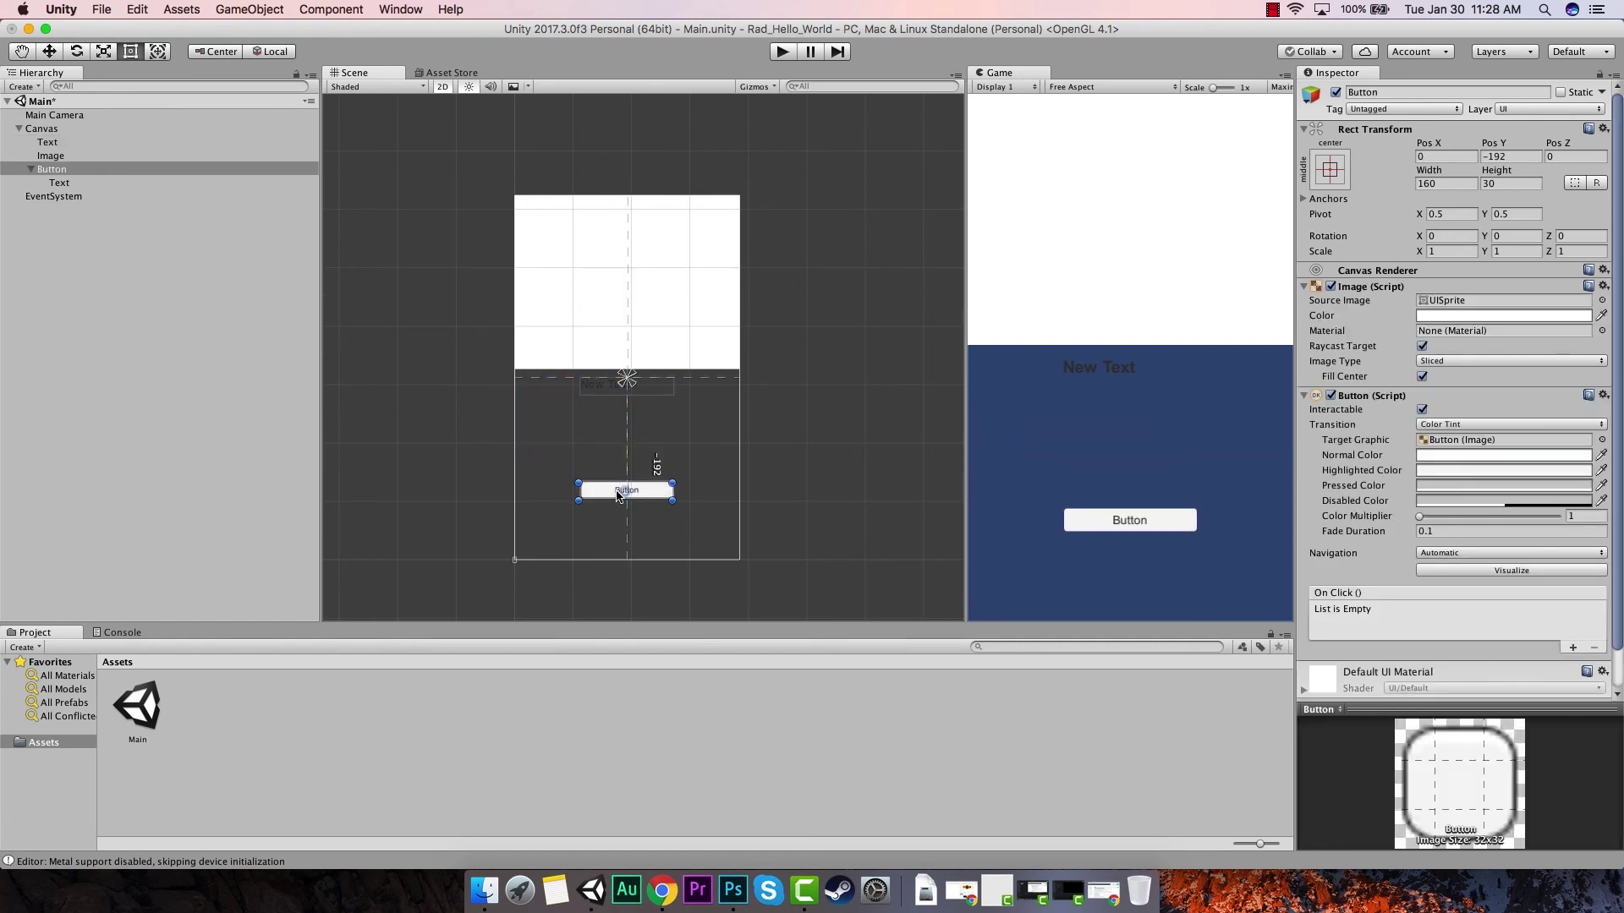
left_click(606, 391)
left_click_drag(605, 391, 612, 426)
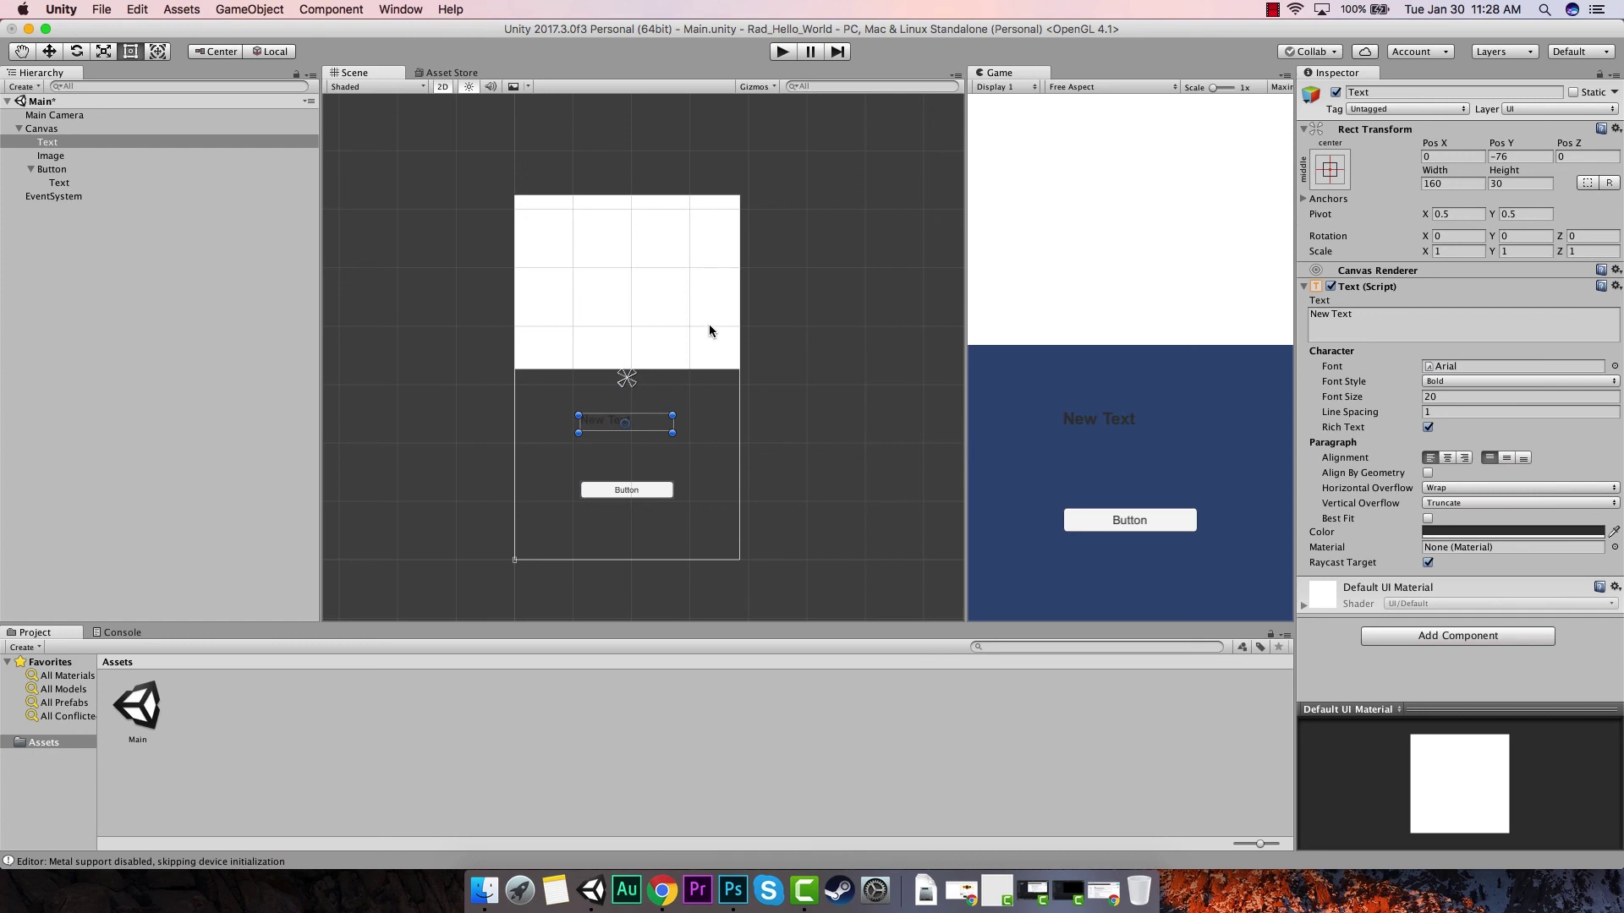
Step: Enlarge the Game view to a wider aspect and run the scene in Play mode
left_click_drag(975, 221, 783, 245)
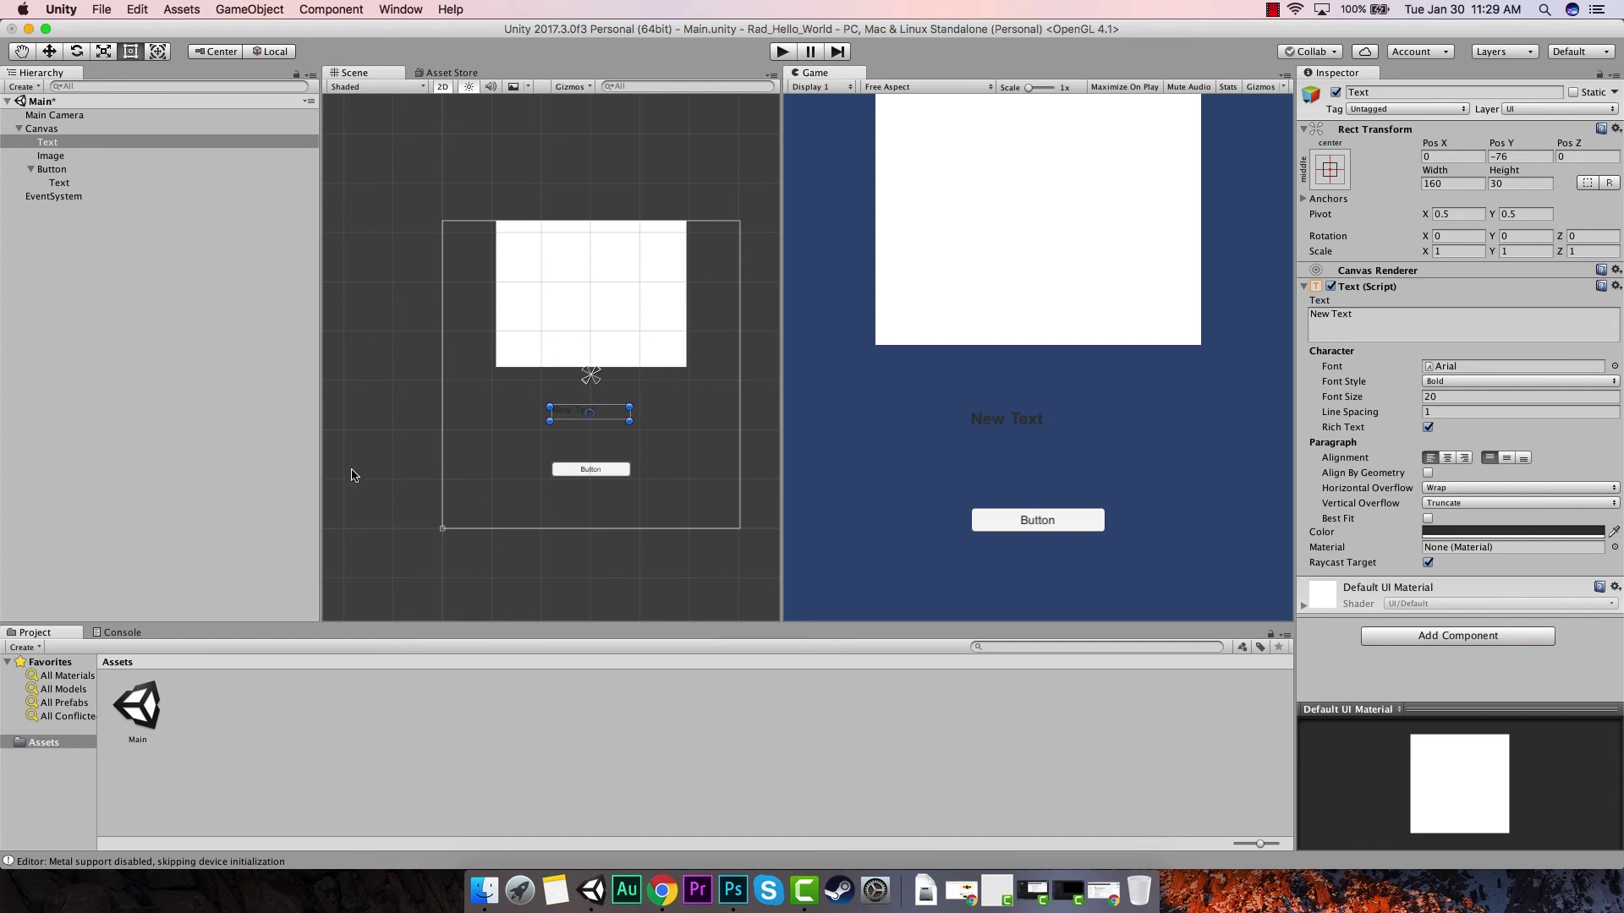
left_click(783, 53)
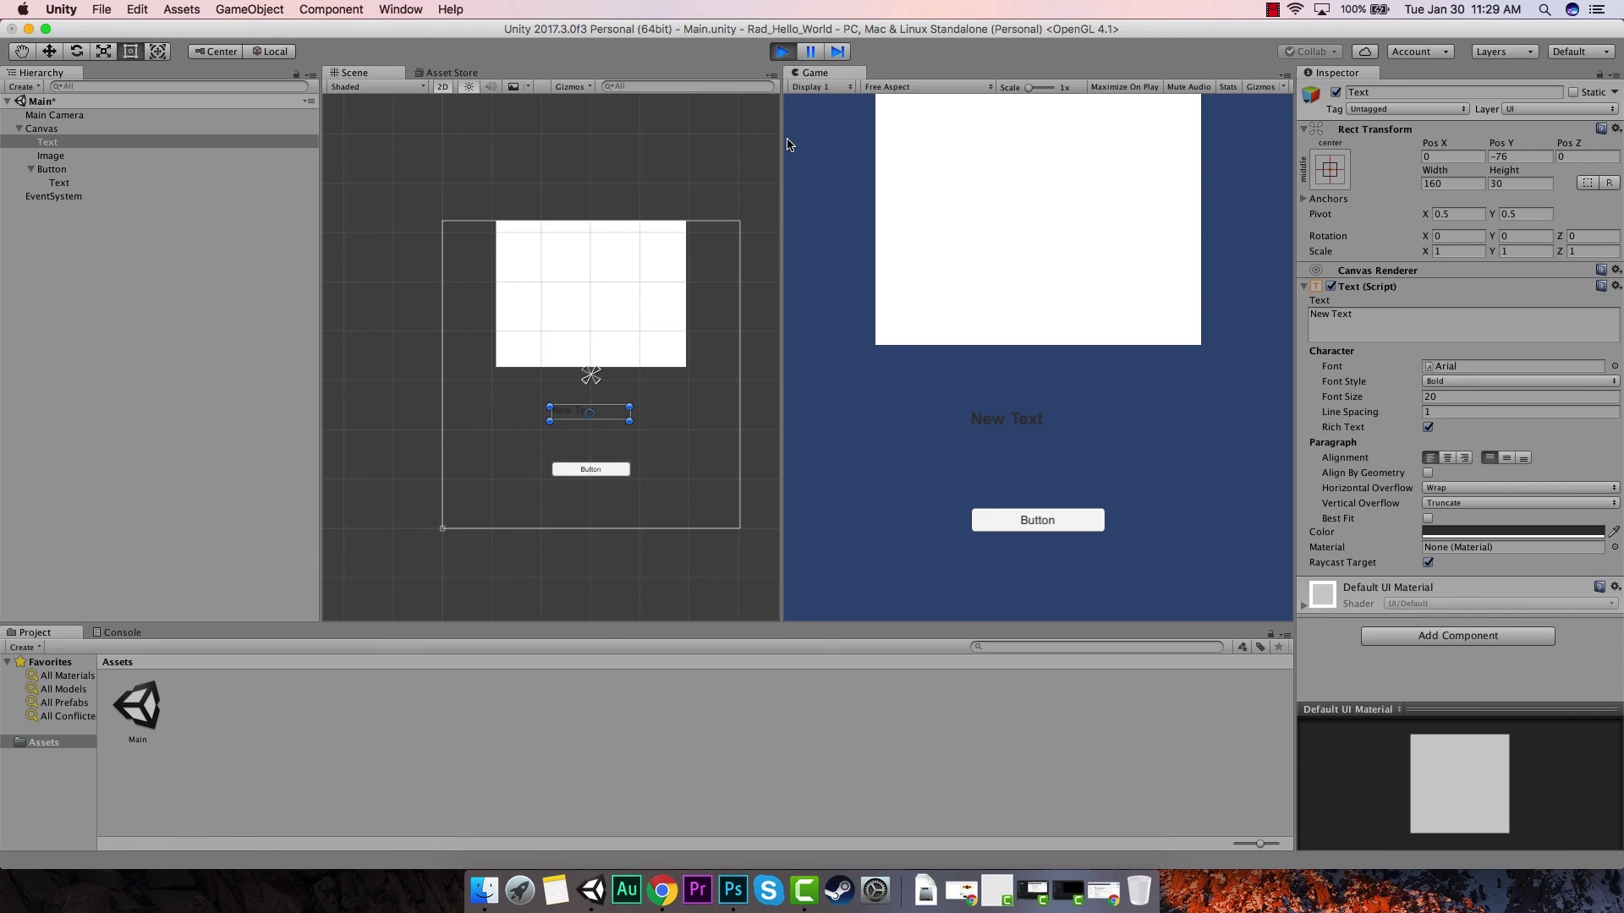
left_click_drag(780, 141, 709, 159)
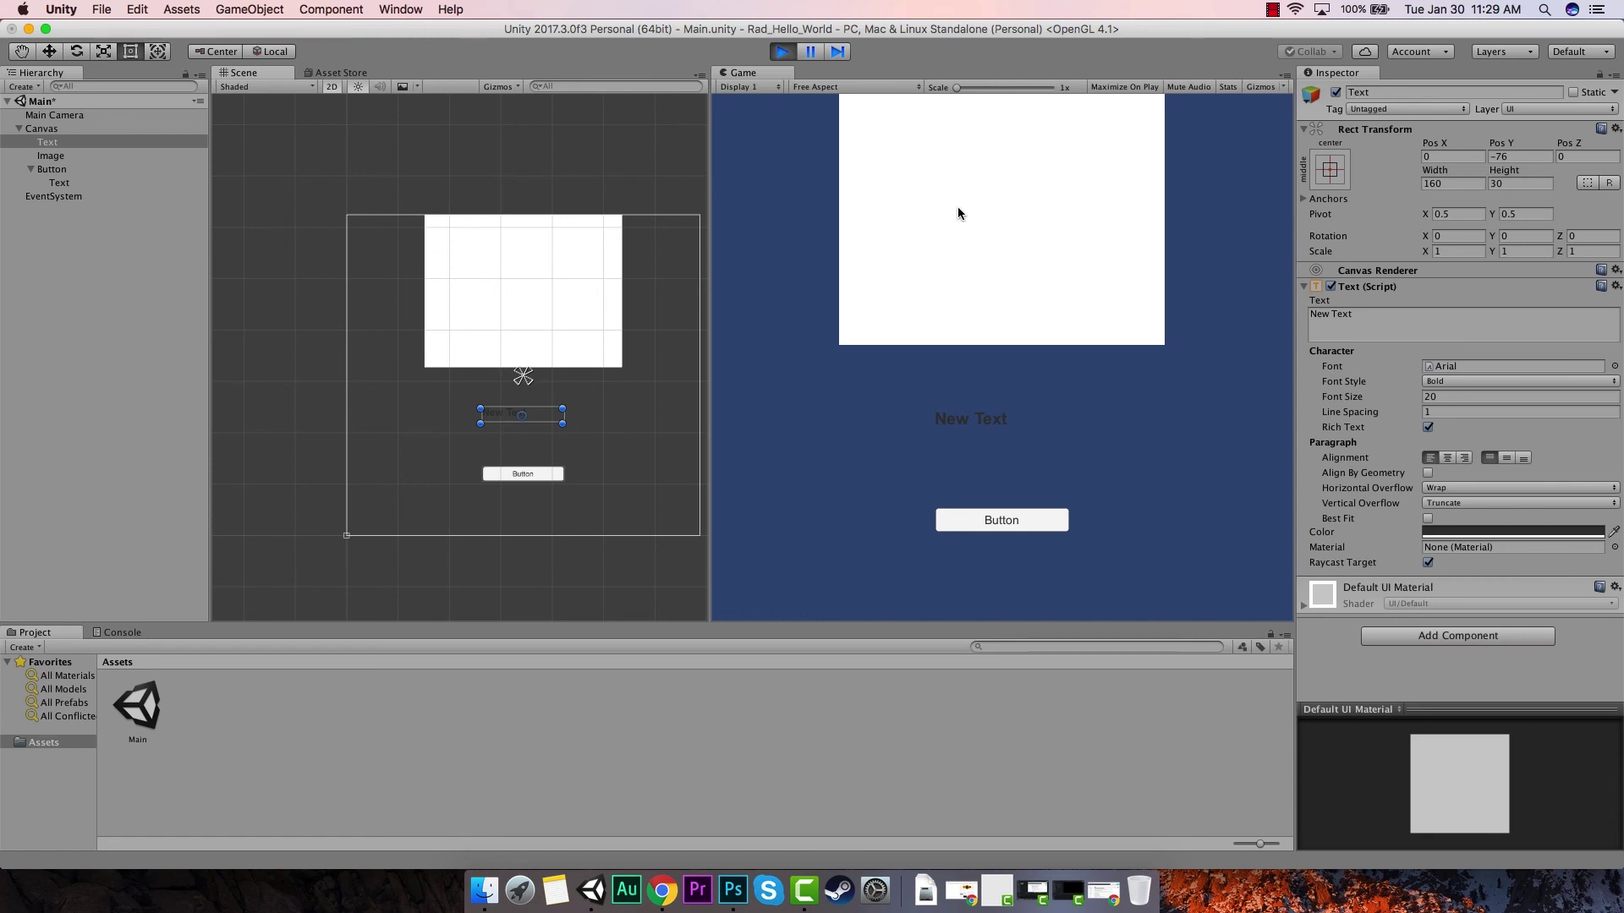
Step: Test the Button's pressed response repeatedly in the running Game view, and exit Play mode
left_click(976, 519)
left_click(976, 521)
left_click(975, 522)
left_click(974, 524)
left_click(973, 524)
left_click(973, 525)
left_click(972, 526)
left_click(972, 526)
left_click(971, 526)
left_click(971, 526)
left_click(971, 526)
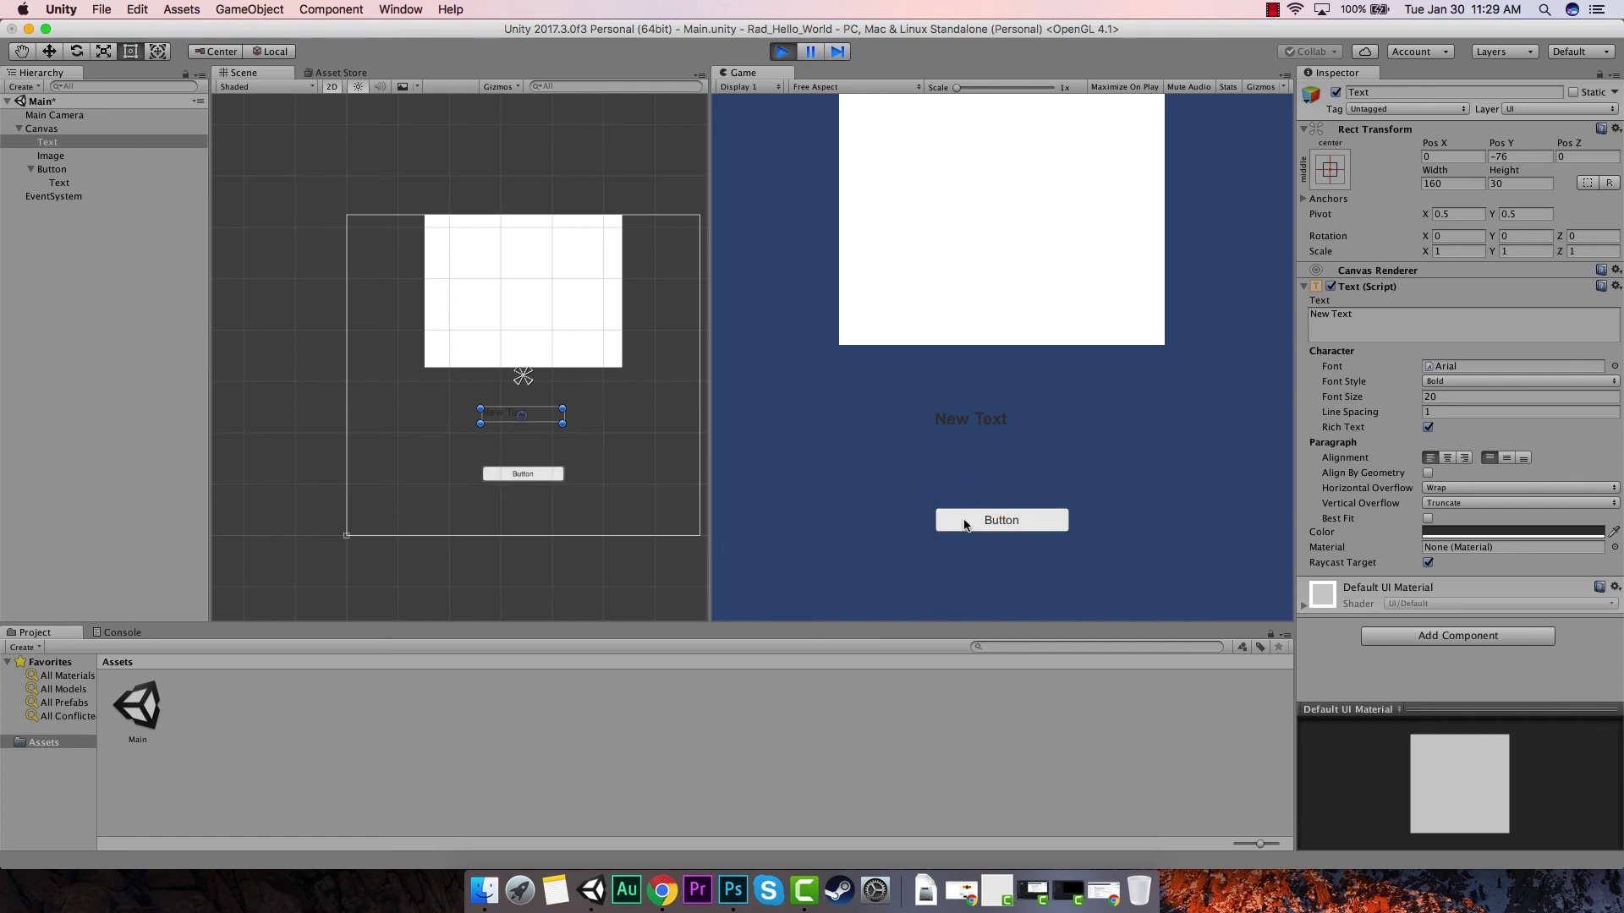
left_click(965, 522)
left_click(965, 523)
left_click(965, 523)
left_click(965, 523)
left_click(965, 522)
left_click(965, 523)
left_click(784, 52)
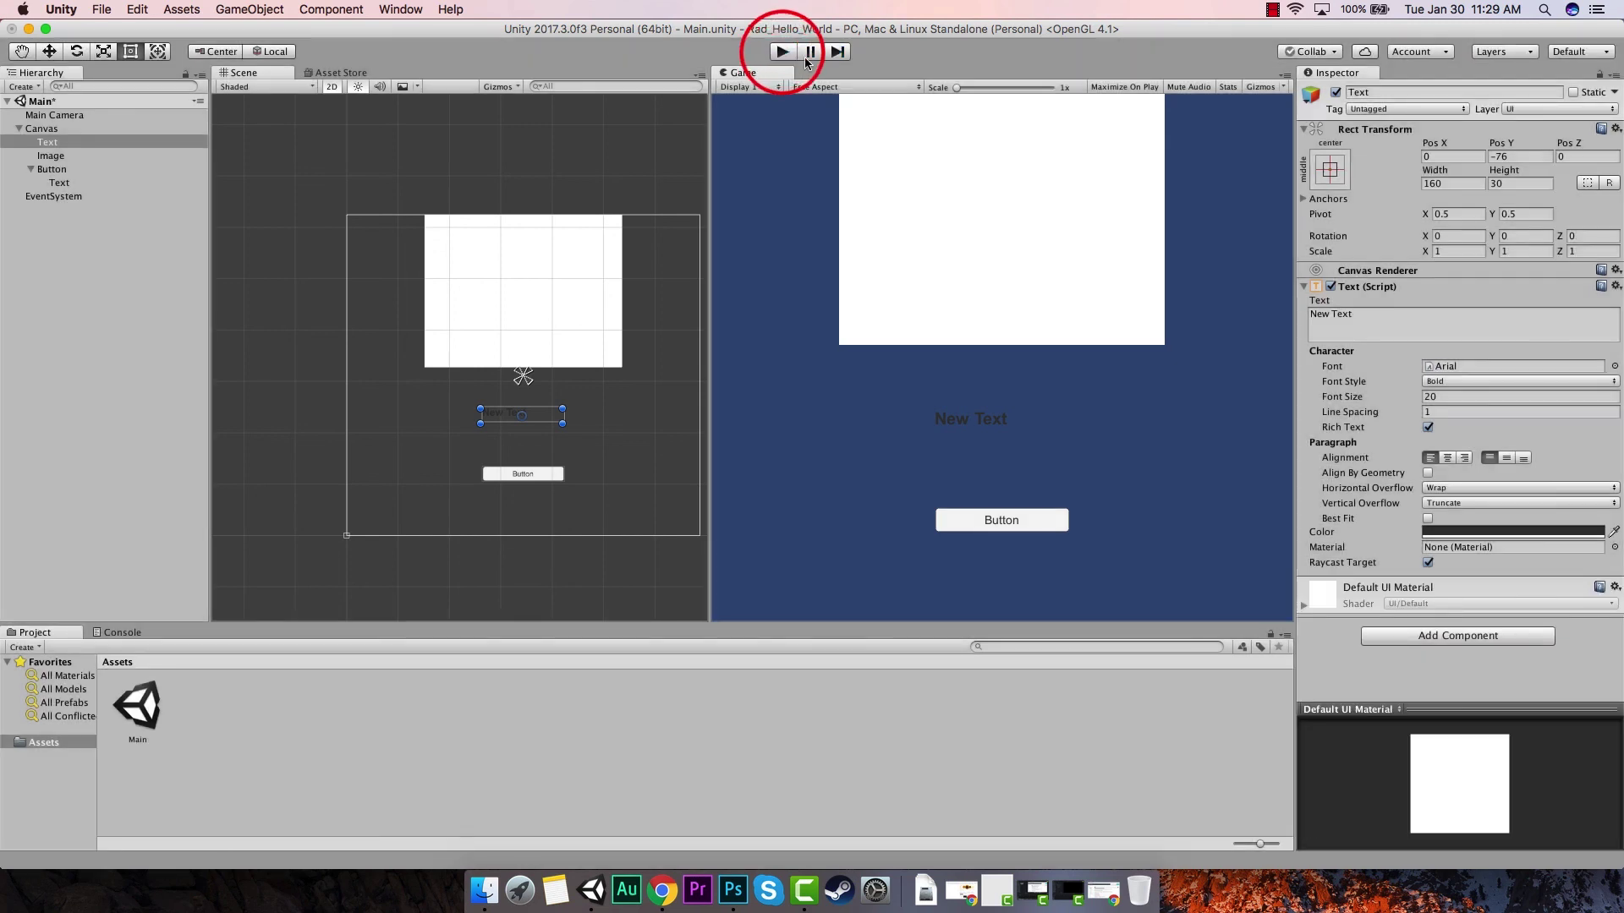